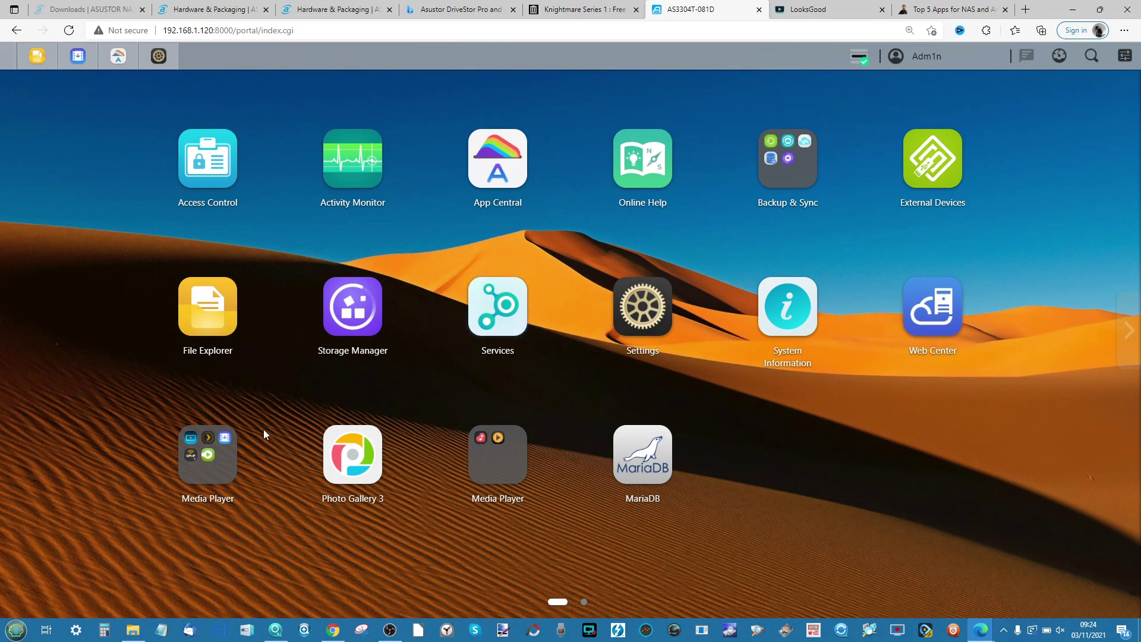
View the apps inside the first Media Player folder on the NAS desktop and close the folder
click(208, 443)
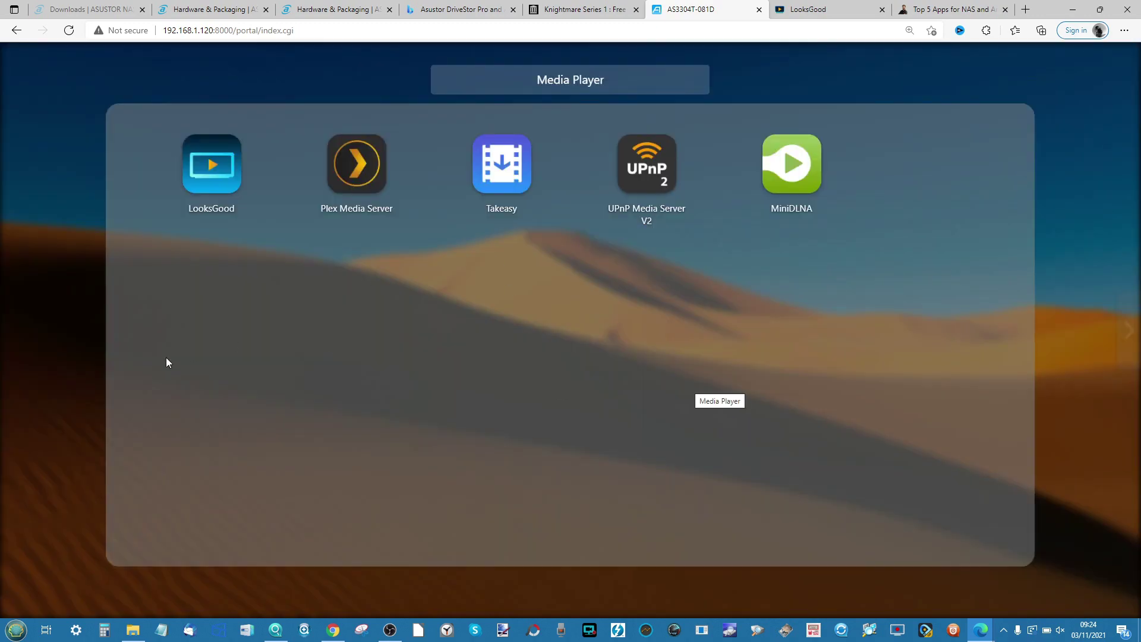
click(77, 353)
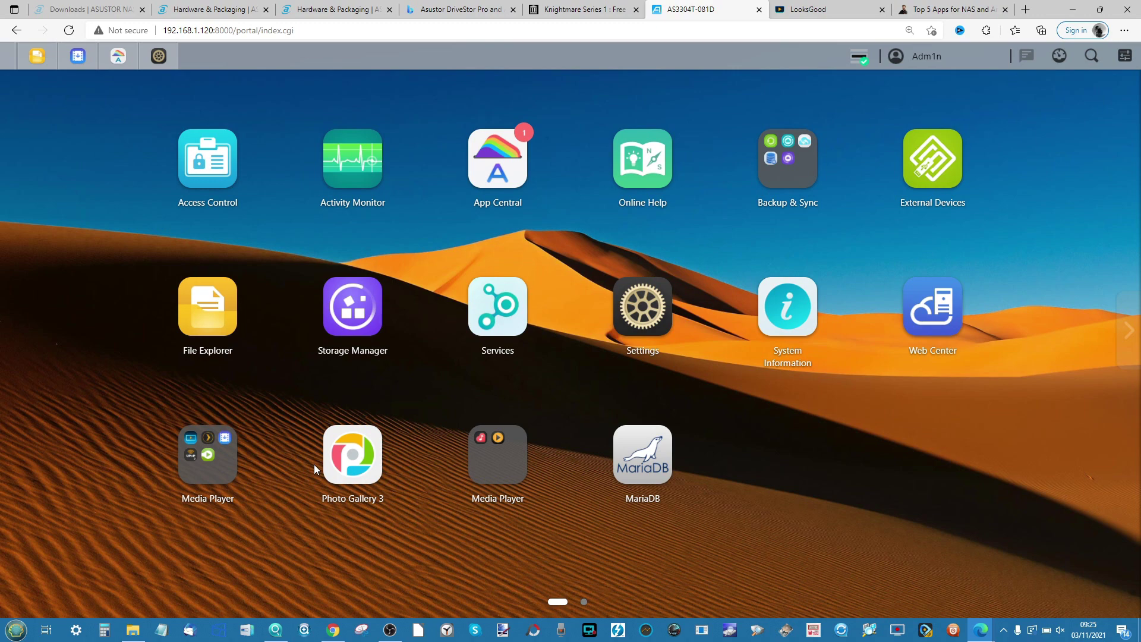
Open App Central and look through the ASUSTOR Apps list
click(118, 56)
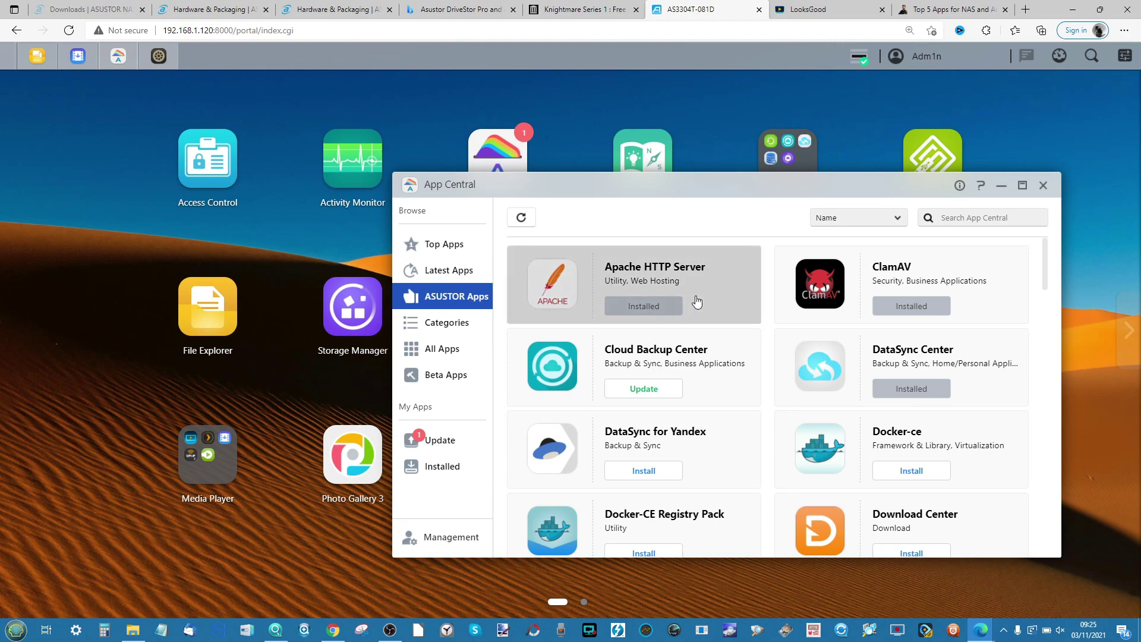
scroll(695, 301, down, 1)
scroll(695, 301, down, 3)
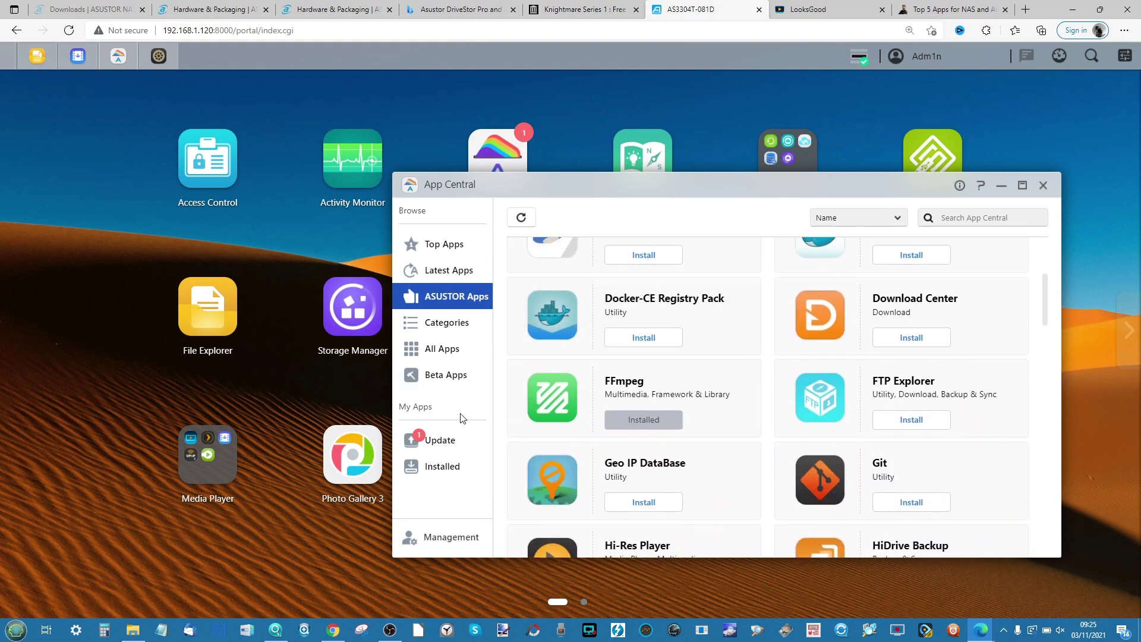
Browse the apps in App Central's Multimedia category, including Plex Media Server and Takeasy, and minimize App Central
click(447, 322)
scroll(781, 372, down, 7)
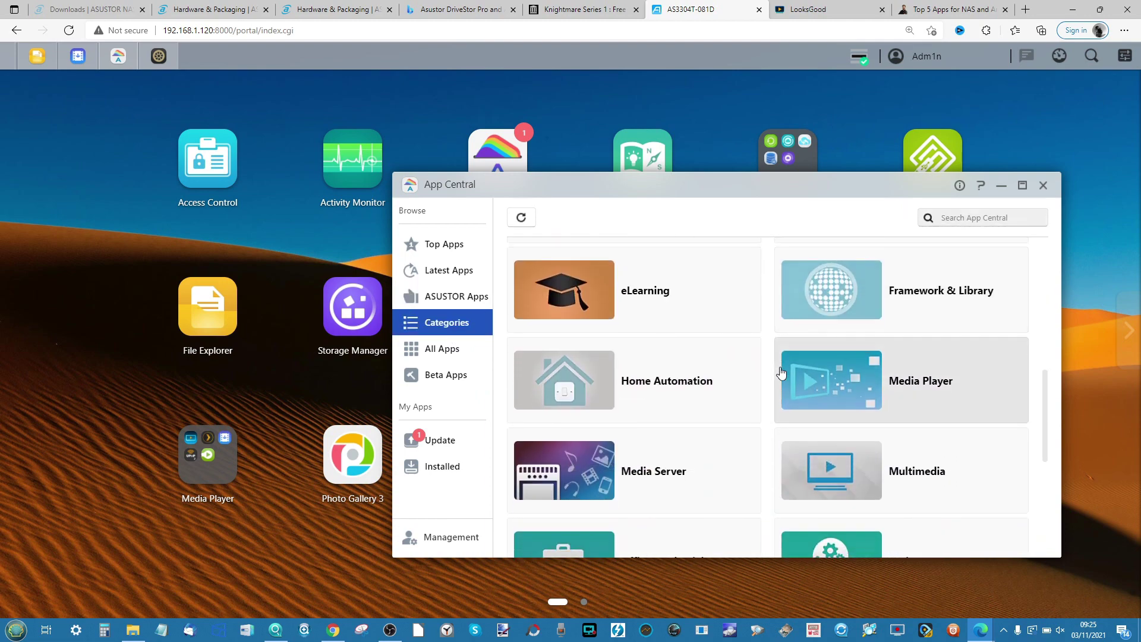
click(832, 476)
scroll(776, 365, down, 1)
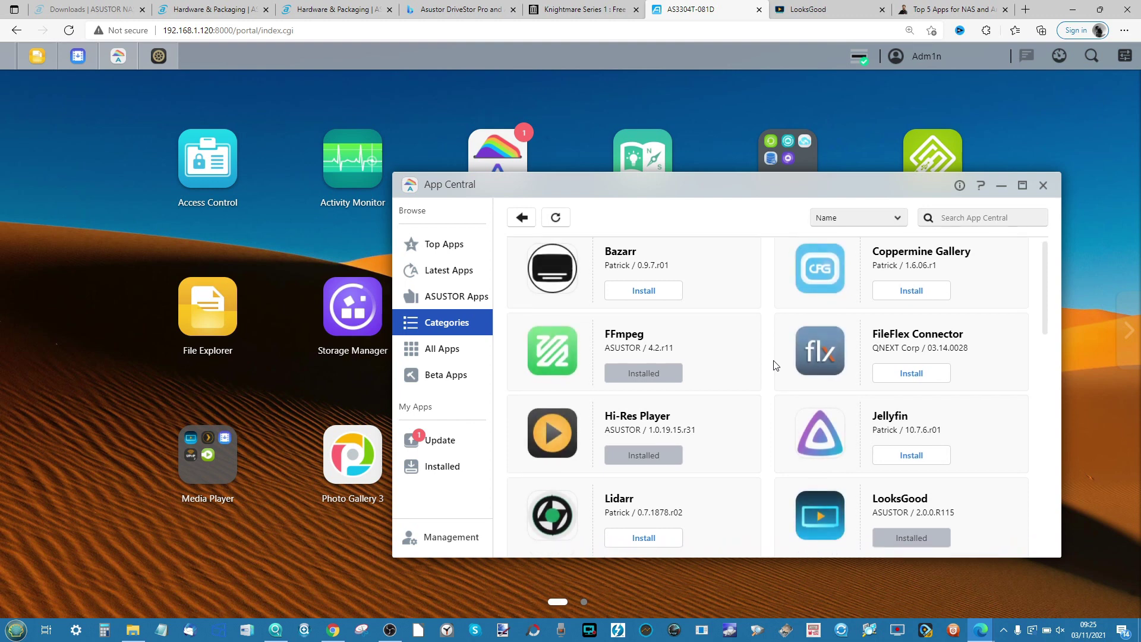
scroll(775, 366, down, 3)
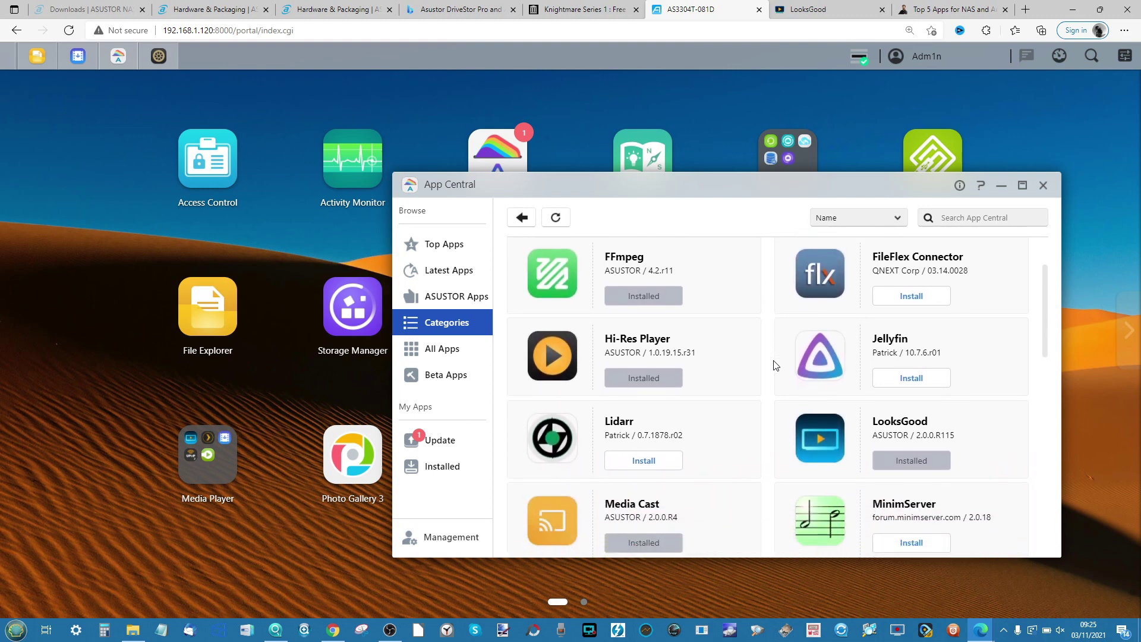
scroll(776, 365, down, 3)
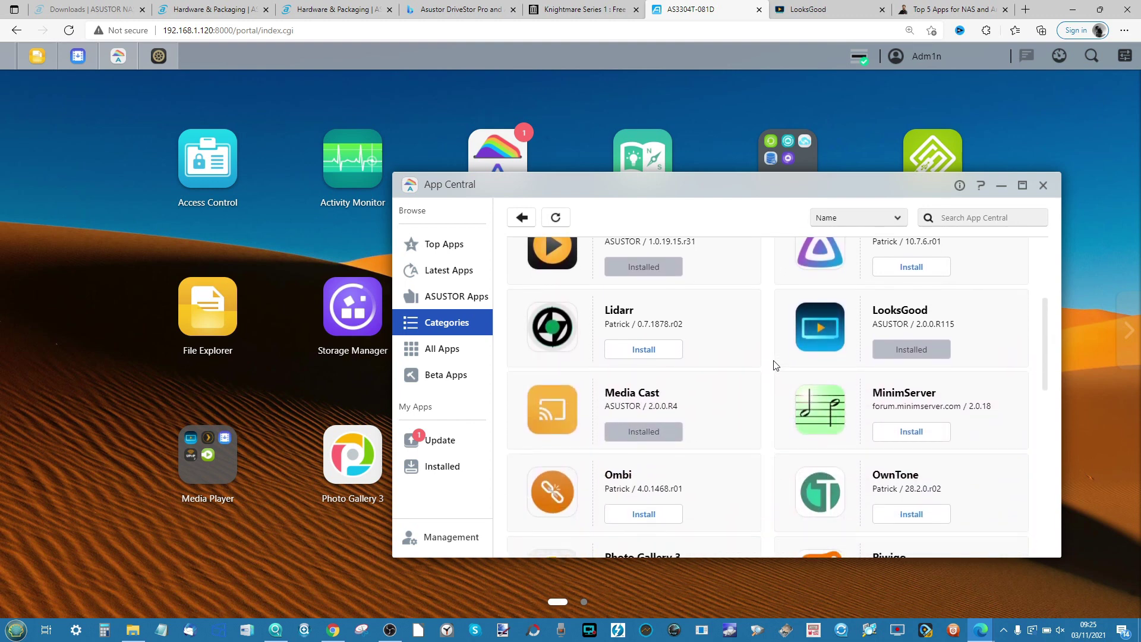
scroll(775, 364, down, 1)
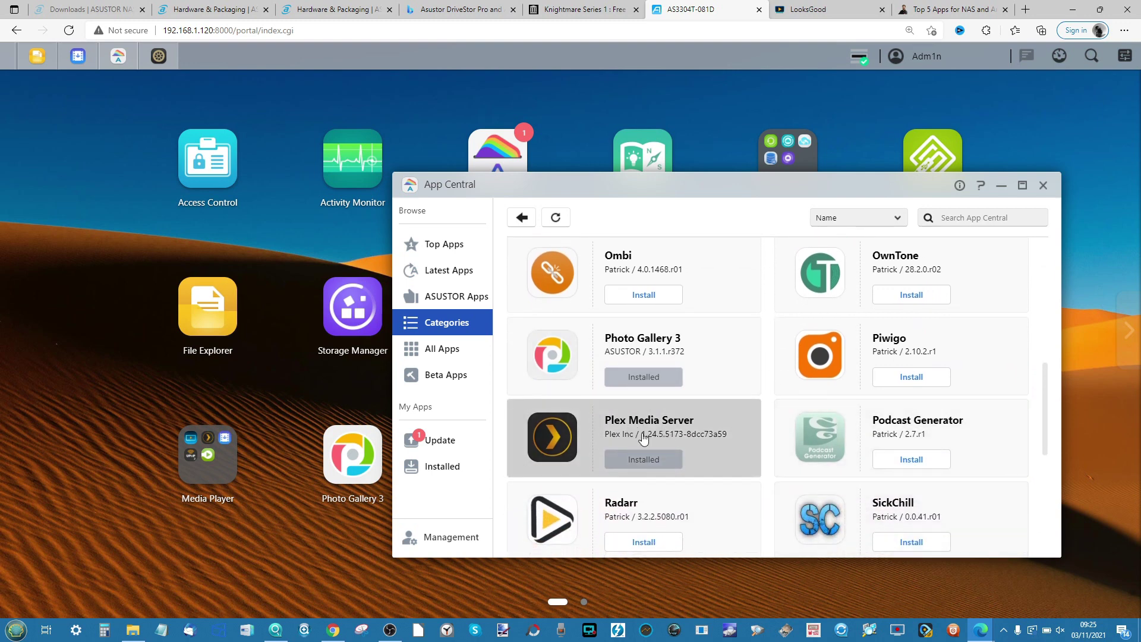
scroll(643, 436, down, 5)
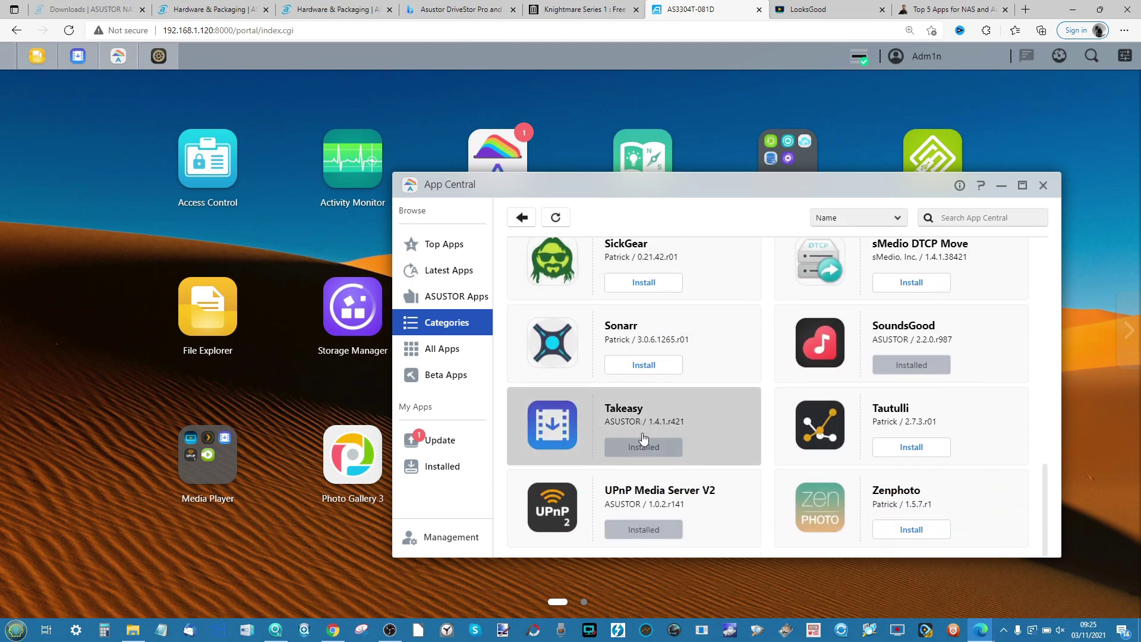
scroll(642, 437, up, 1)
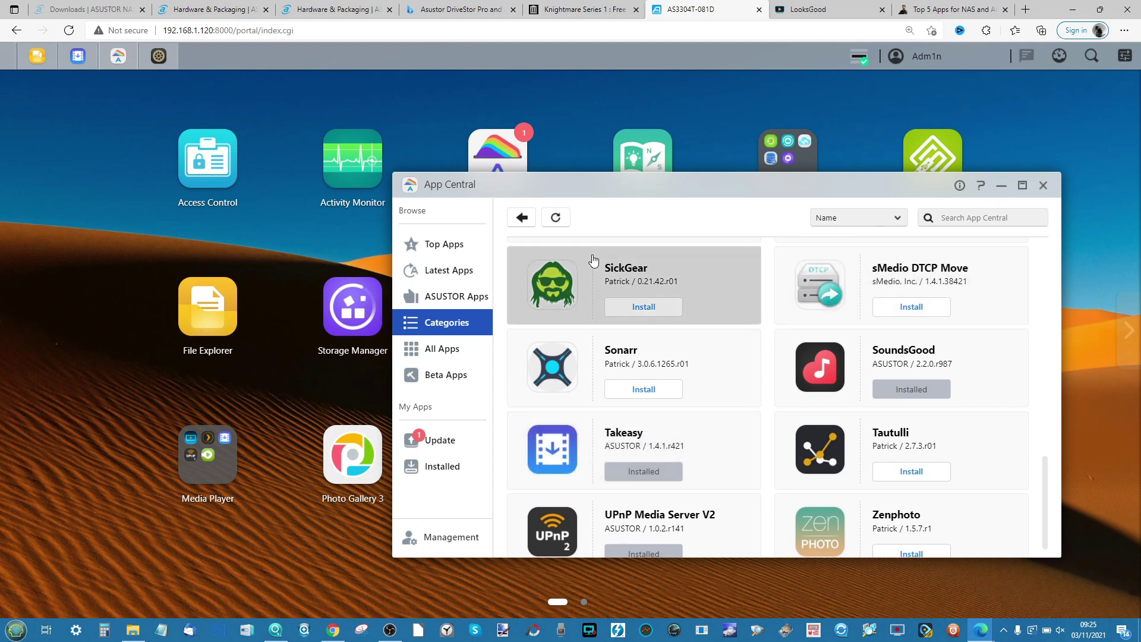
click(1002, 185)
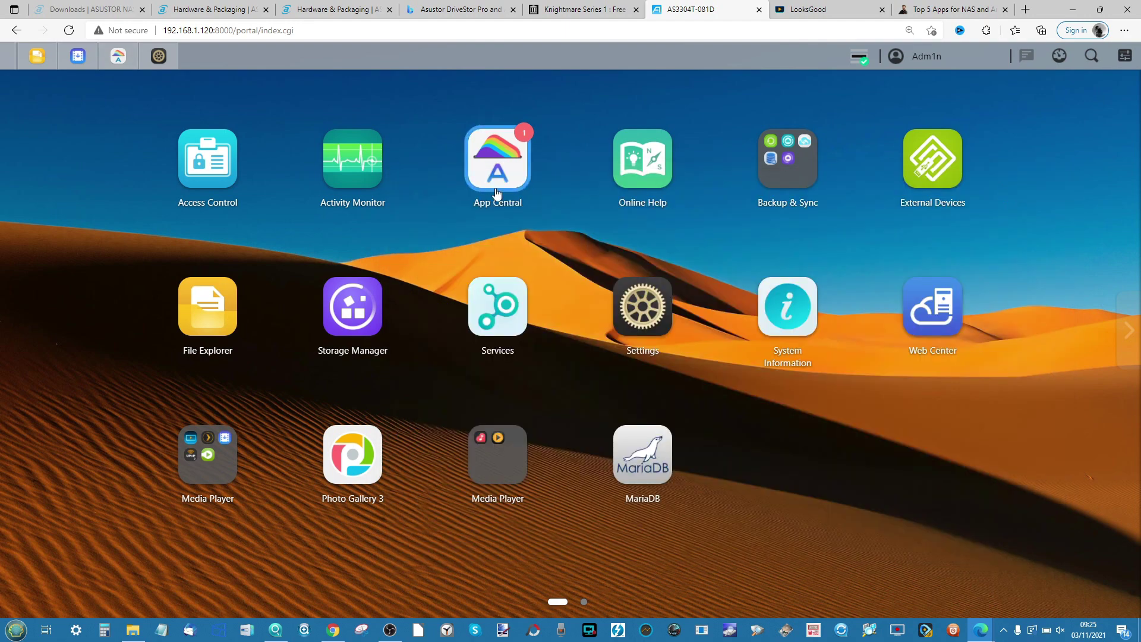
Find LooksGood in the first Media Player folder, close the folder and switch to the already open LooksGood page
click(205, 451)
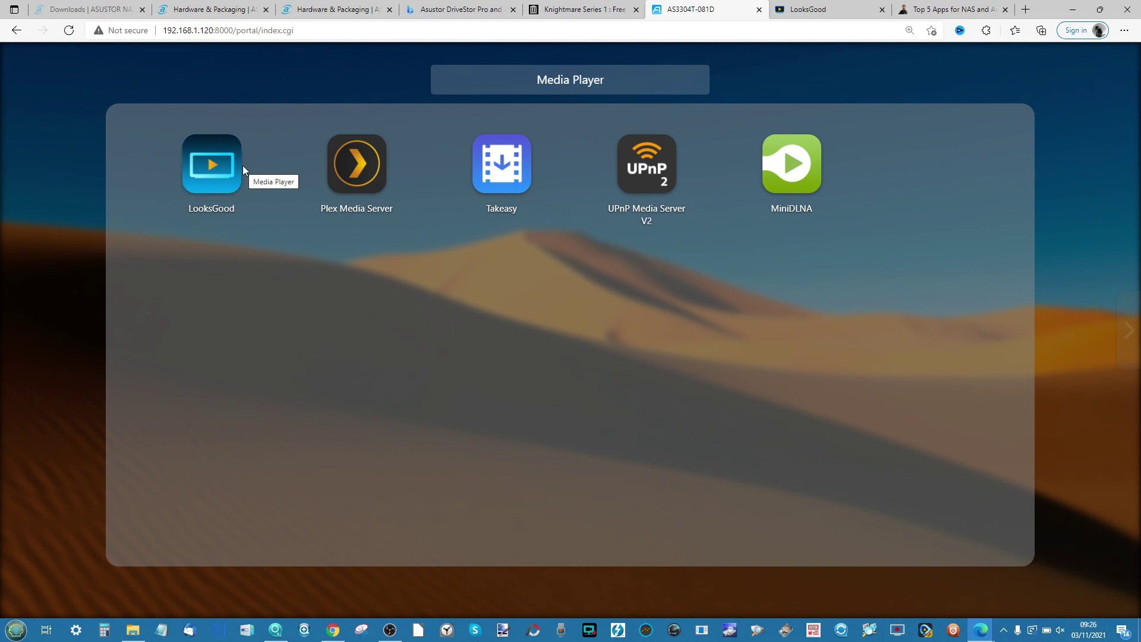
click(298, 73)
click(808, 9)
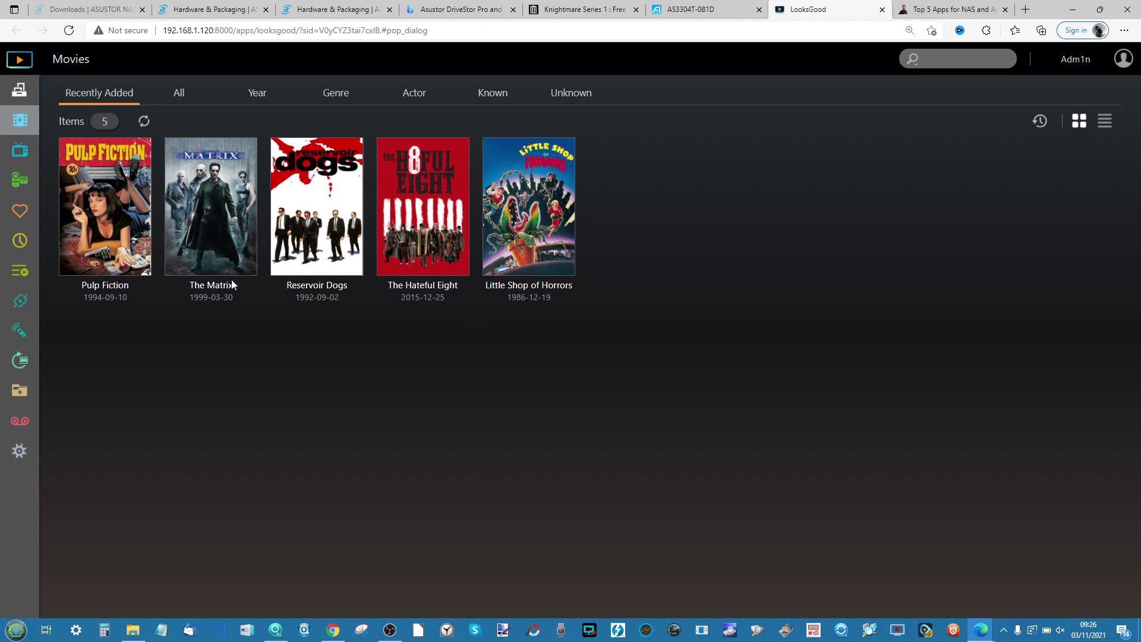
View the Pulp Fiction details page in the LooksGood movie library and return to the Movies overview
mouse_move(200, 275)
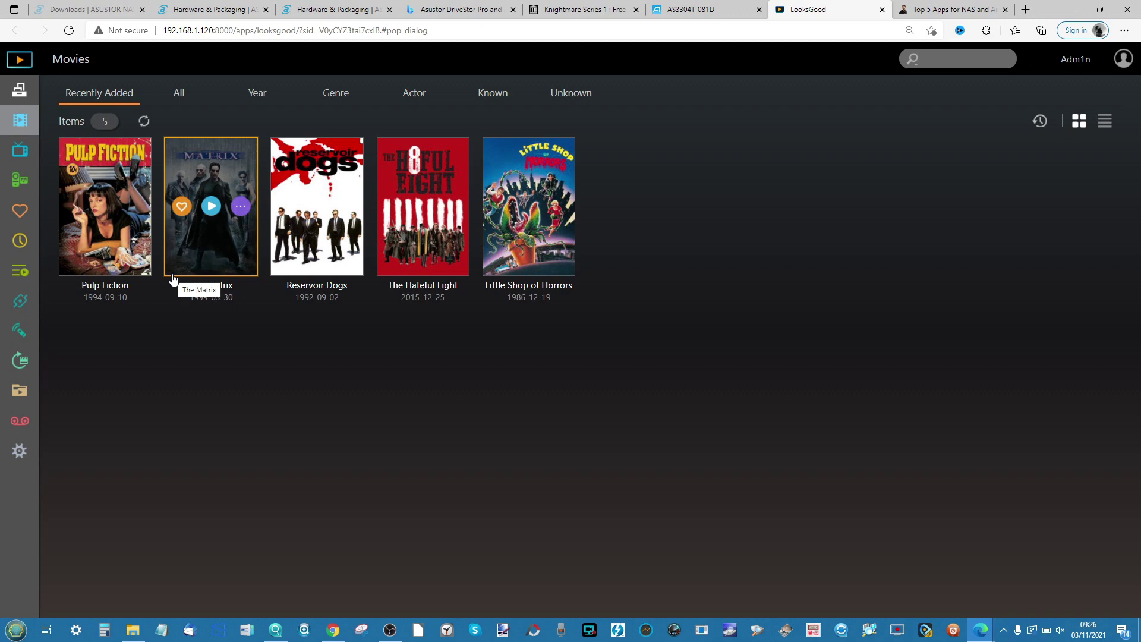
click(123, 169)
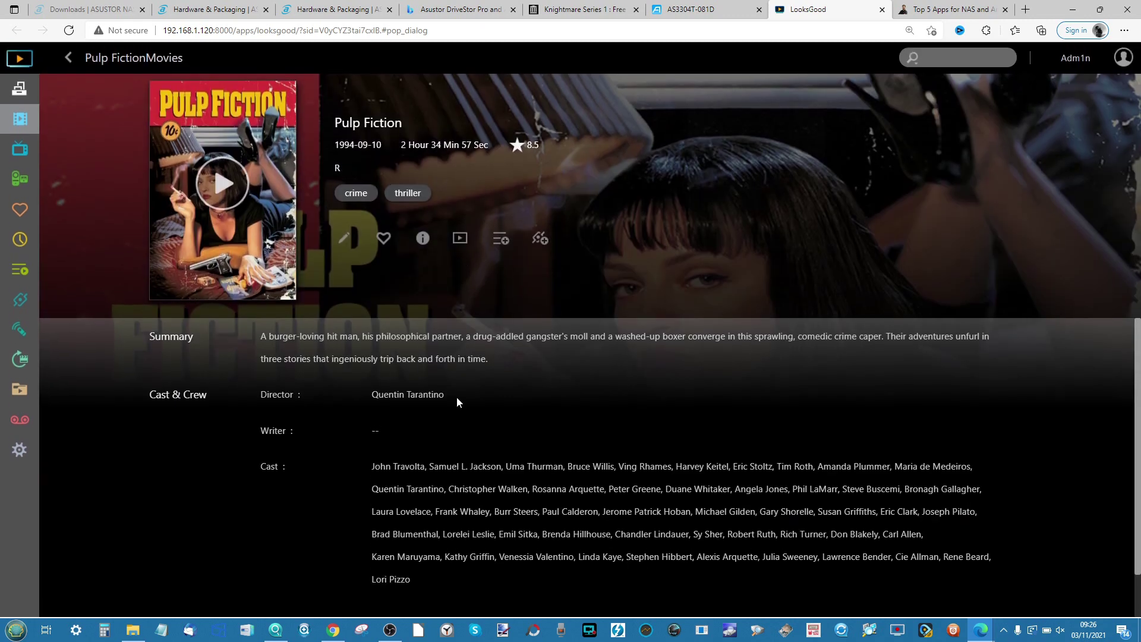
mouse_move(587, 499)
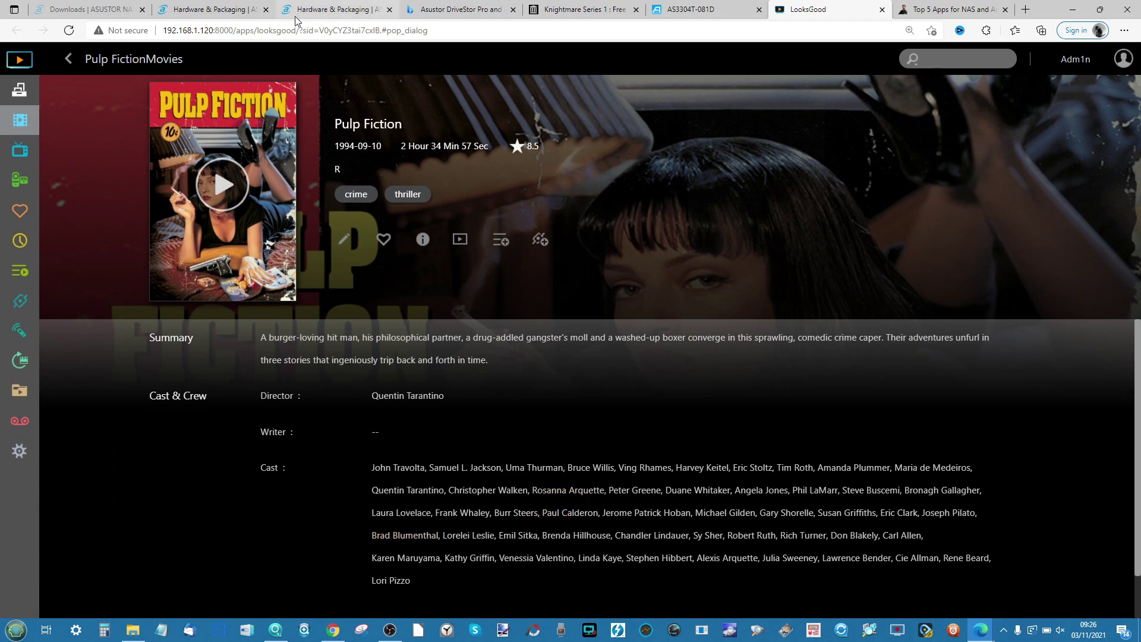
click(20, 89)
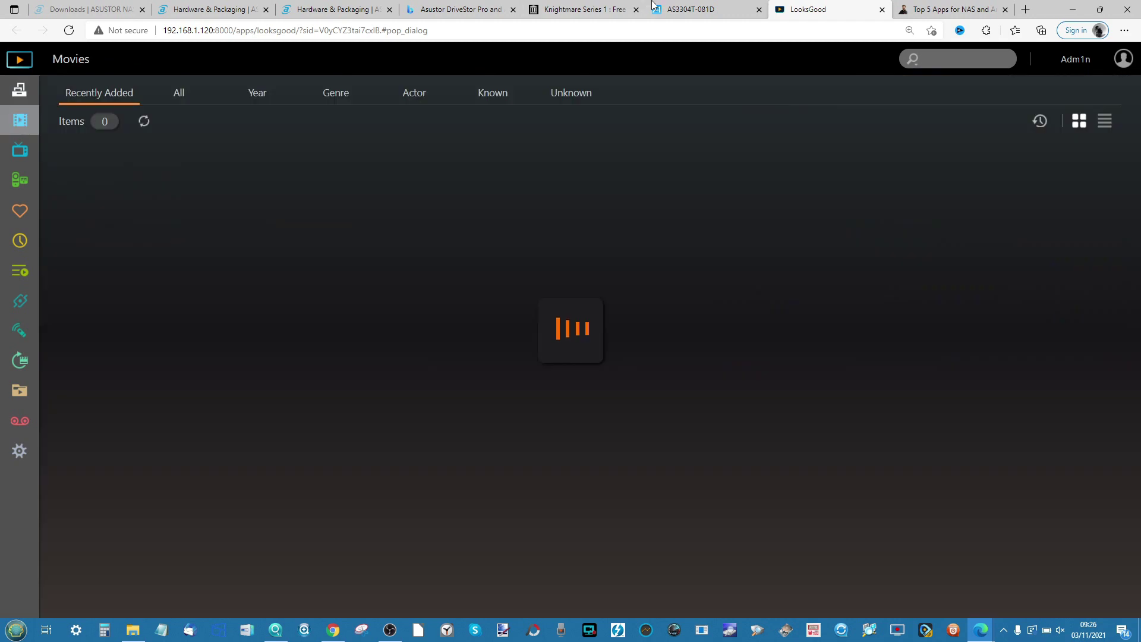
View the App Download and Android App sections for the AS3304T on the ASUSTOR Downloads page
click(692, 9)
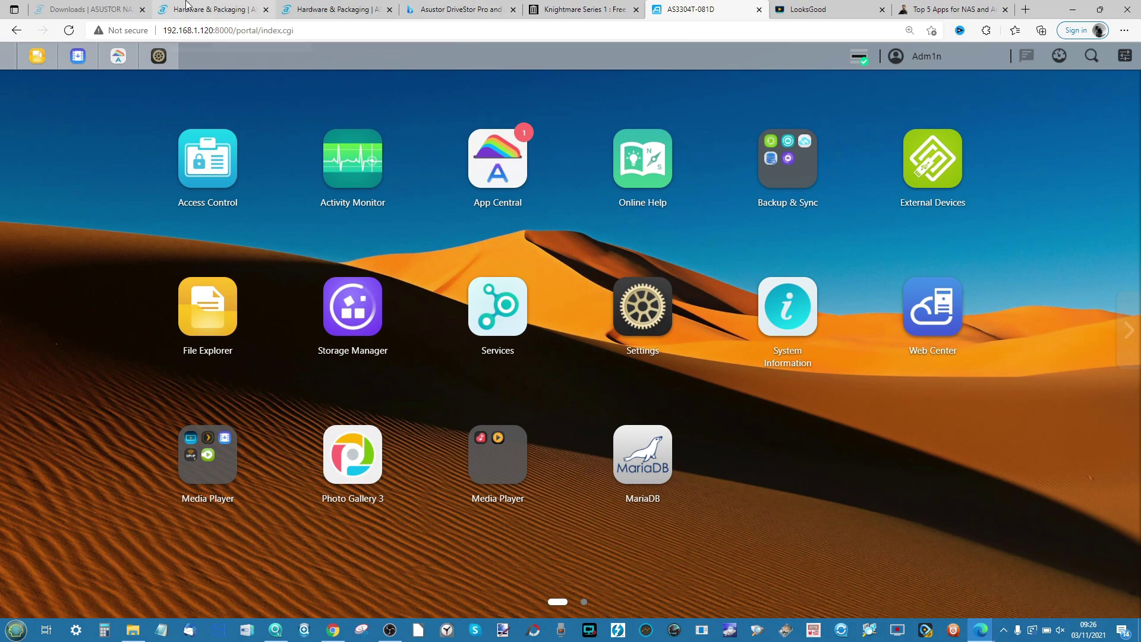
click(110, 6)
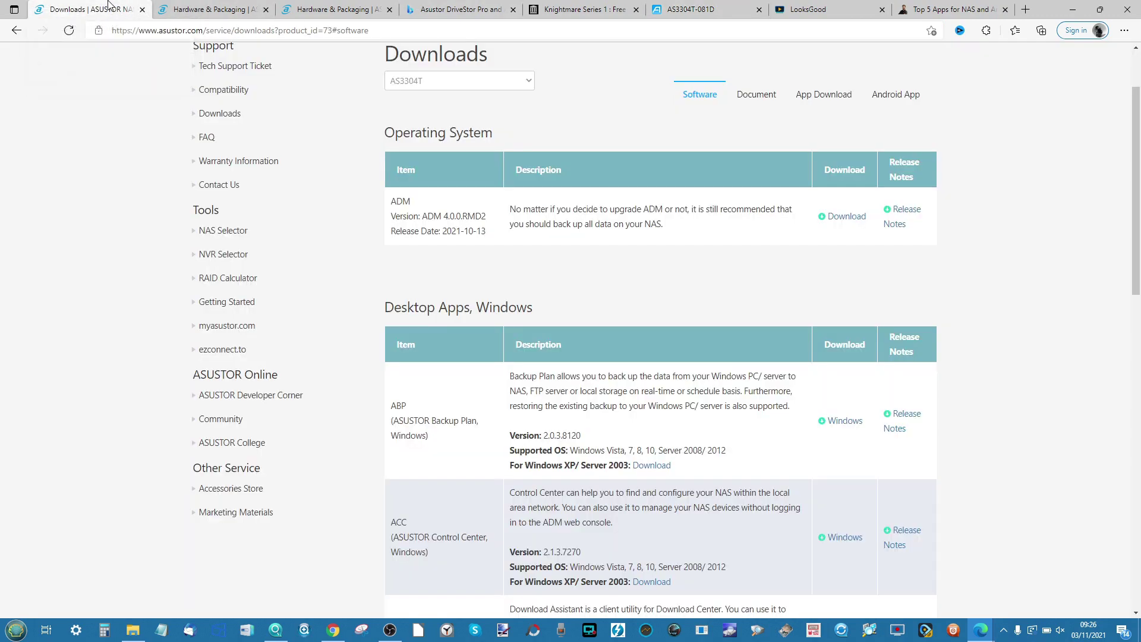
click(839, 99)
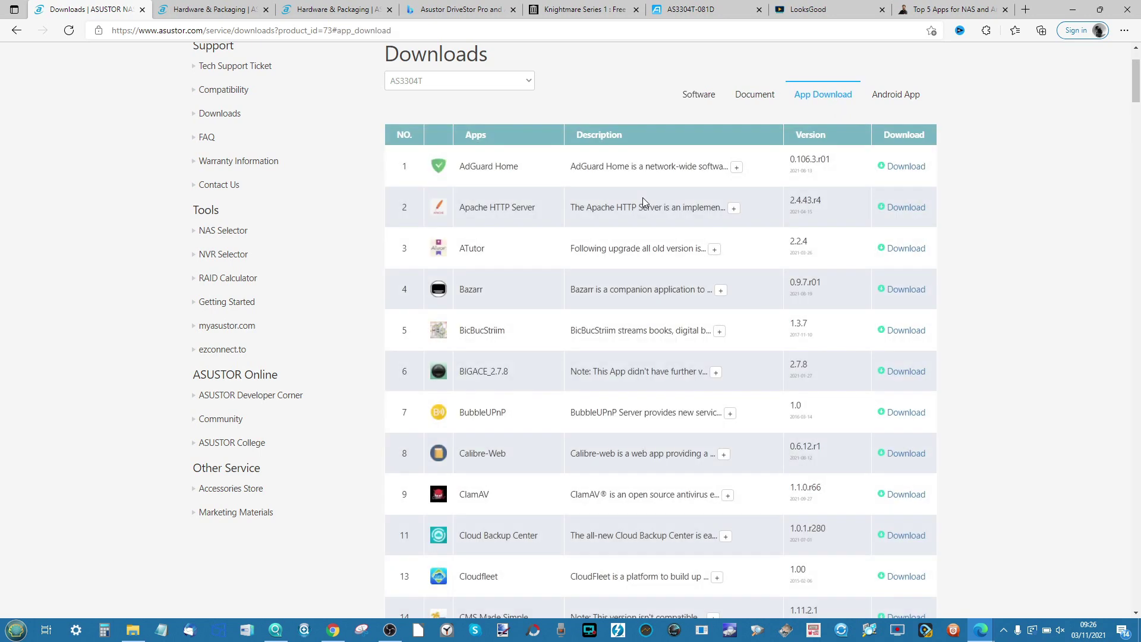
click(902, 100)
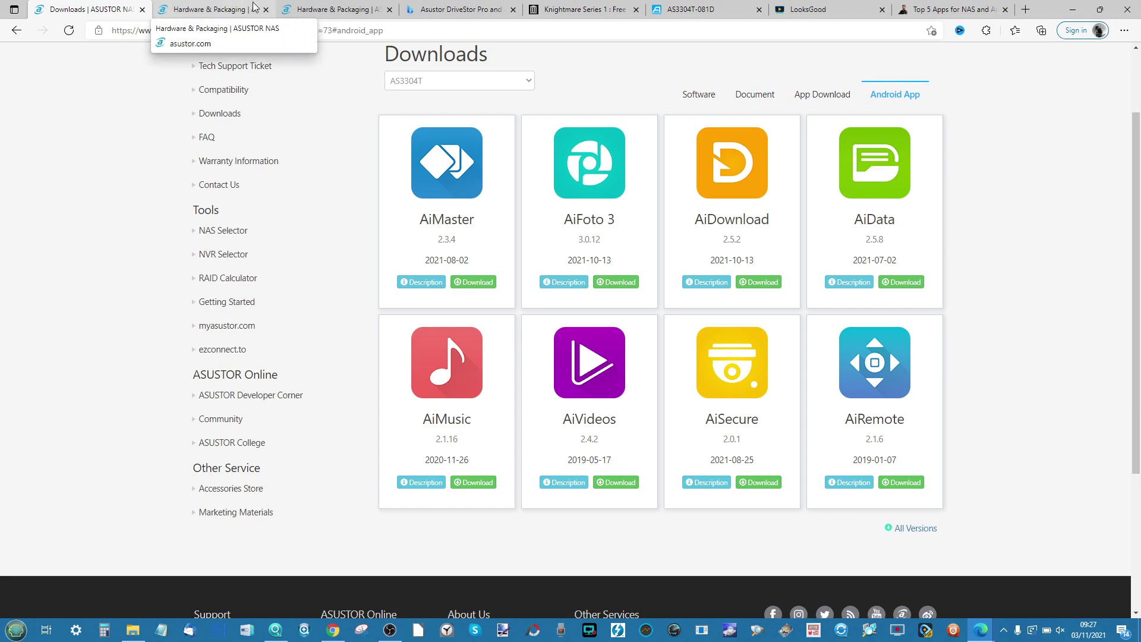
Switch to the DRIVESTOR 4 Pro (AS3304T) specification page and view the product images at its beginning
click(220, 6)
scroll(314, 153, up, 10)
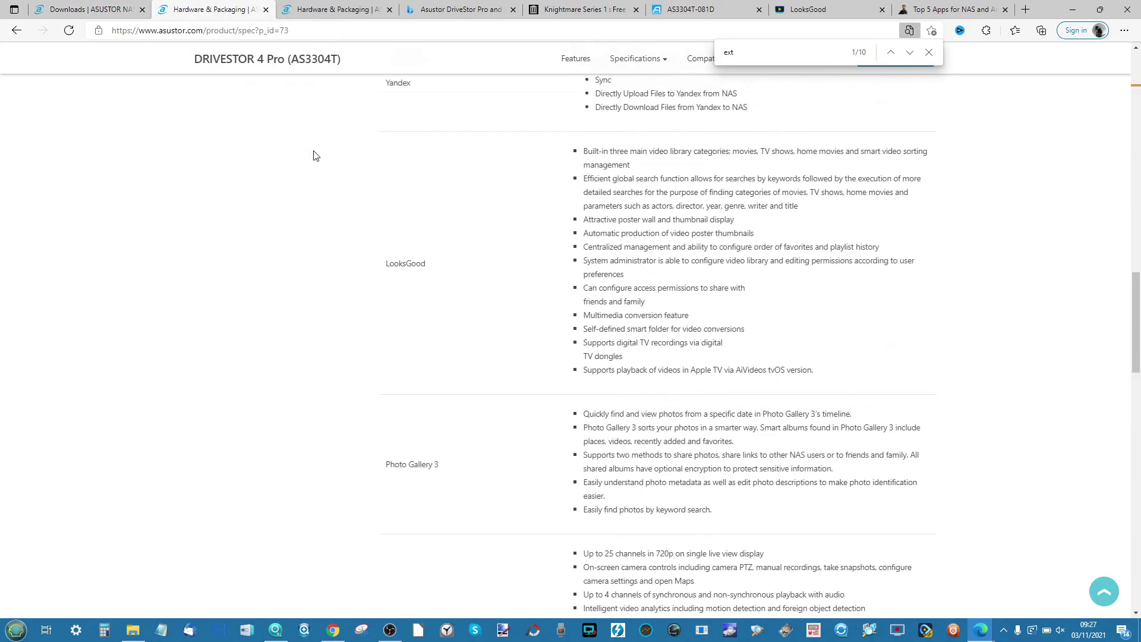
scroll(313, 153, up, 5)
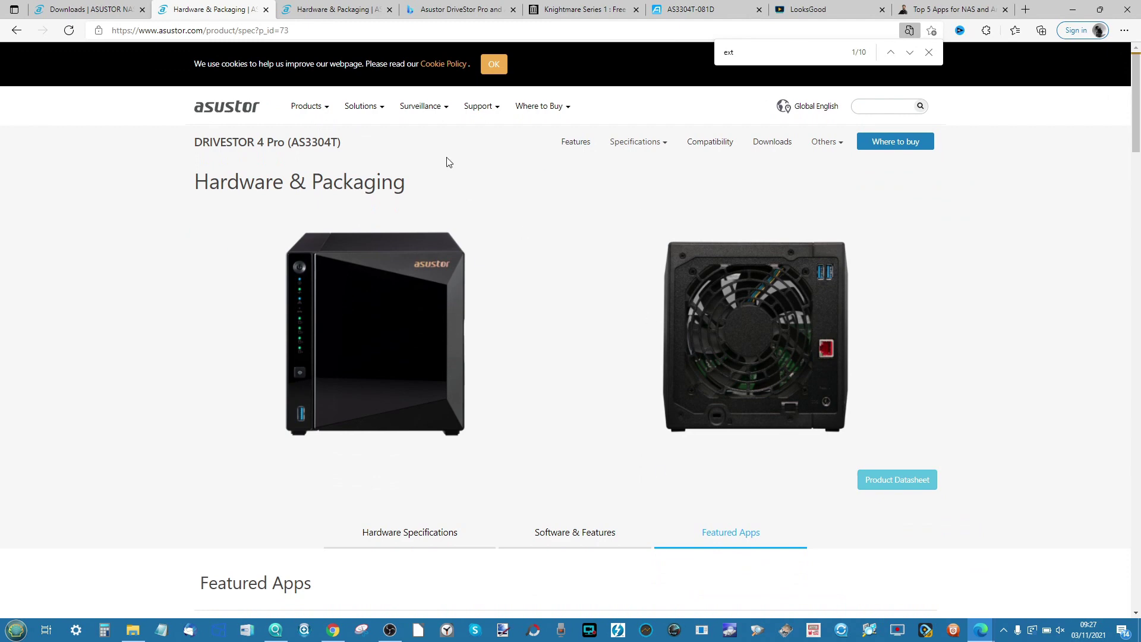
Inspect the rear ports of the LOCKERSTOR 4 (AS6604T) close up on its specification page and restore the normal page size
click(333, 6)
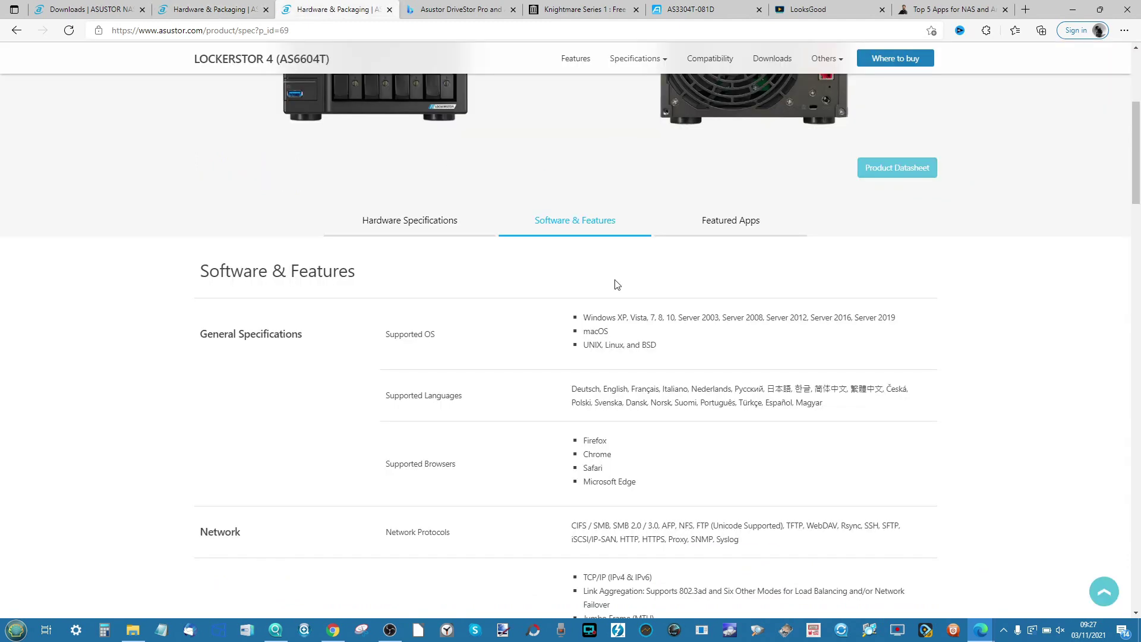
scroll(673, 208, up, 4)
scroll(839, 311, up, 5)
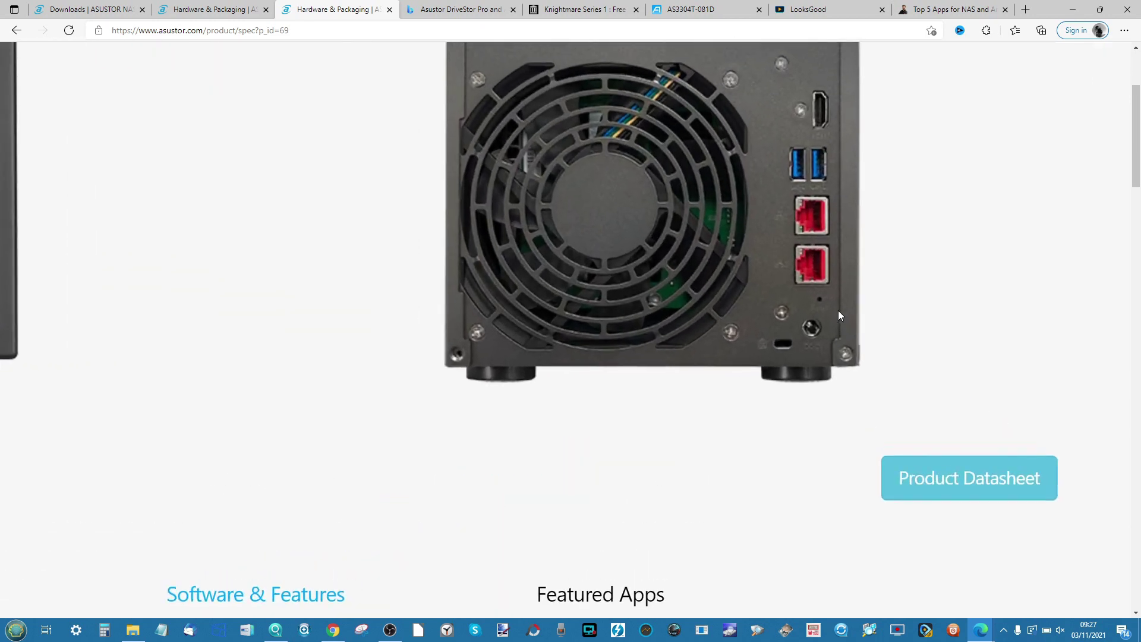
scroll(838, 310, up, 2)
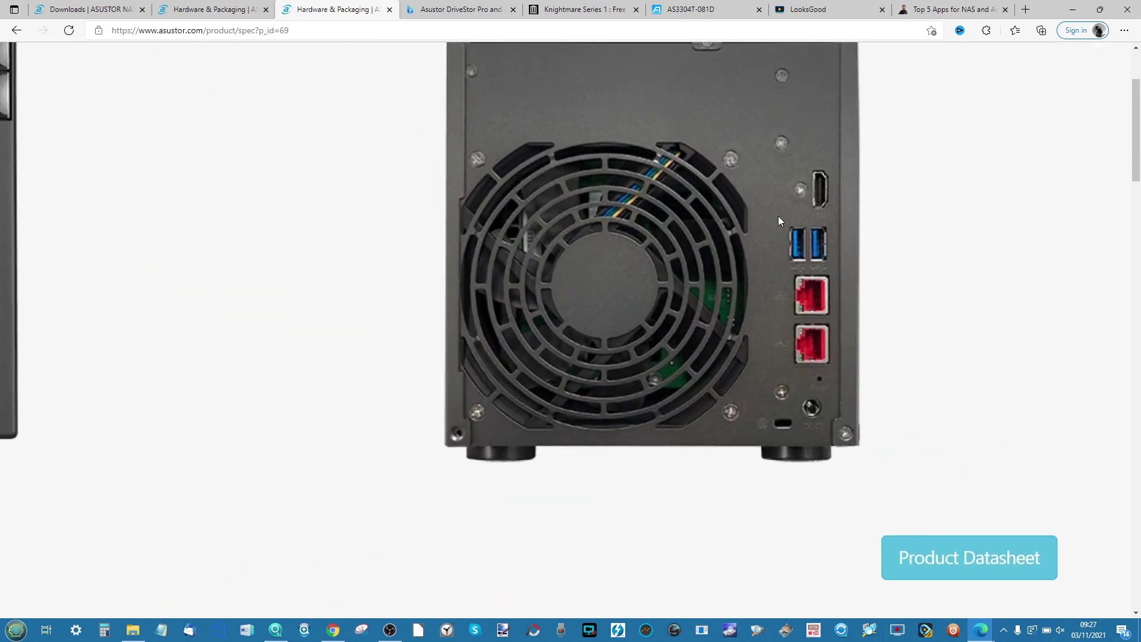
key(ctrl+0)
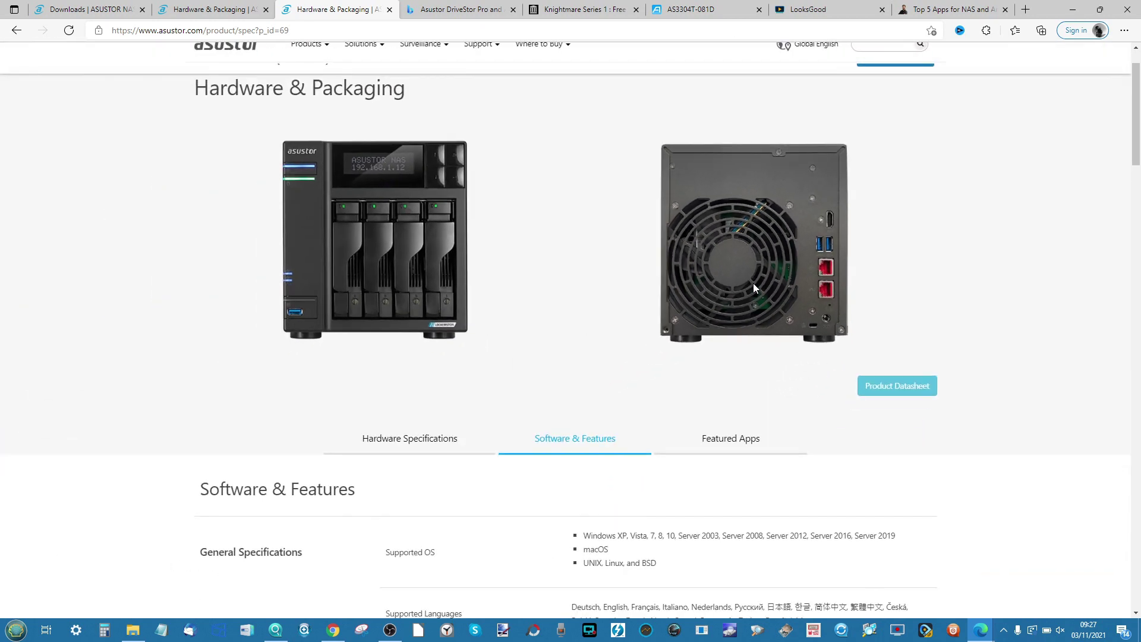
Return to the AS3304T desktop, check the Media Mode option in the General settings and minimize Settings
click(426, 12)
click(550, 11)
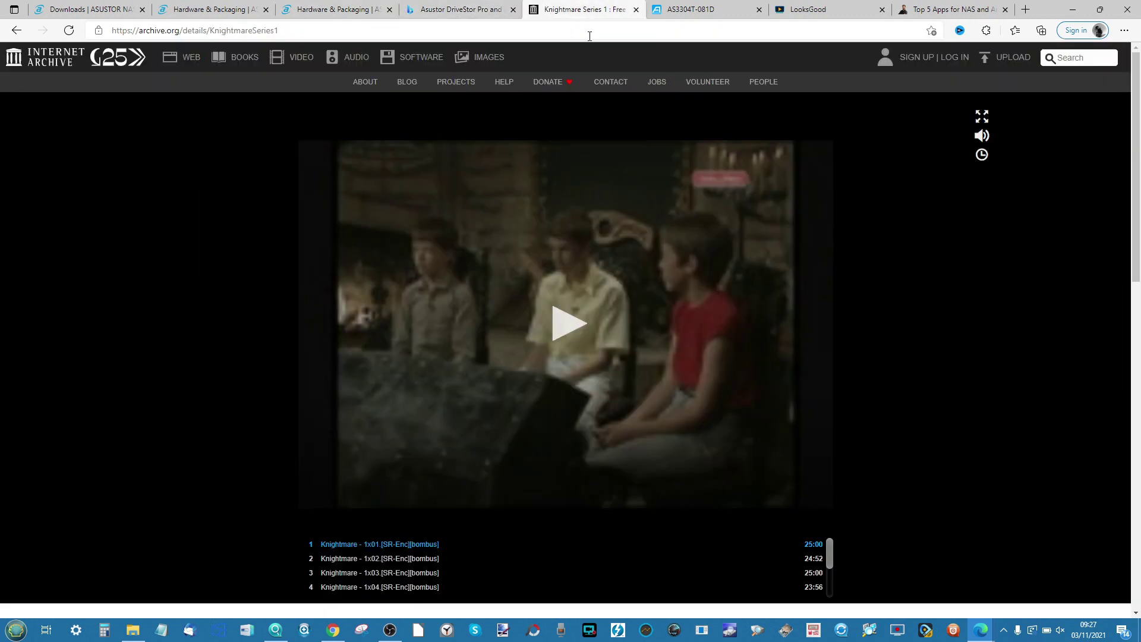
click(678, 11)
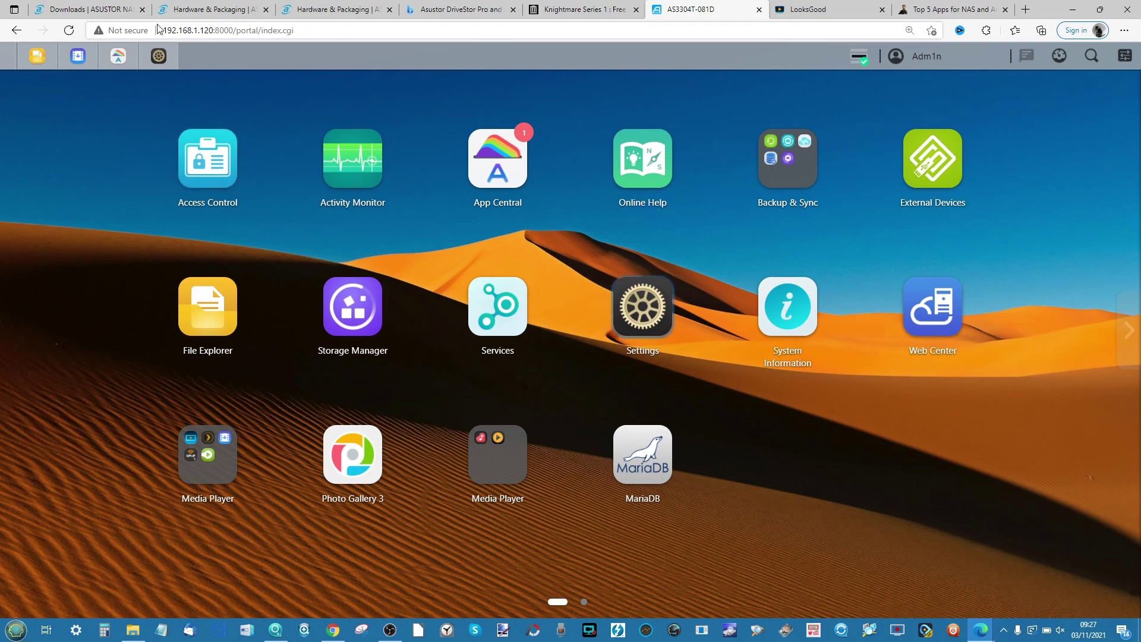
click(158, 55)
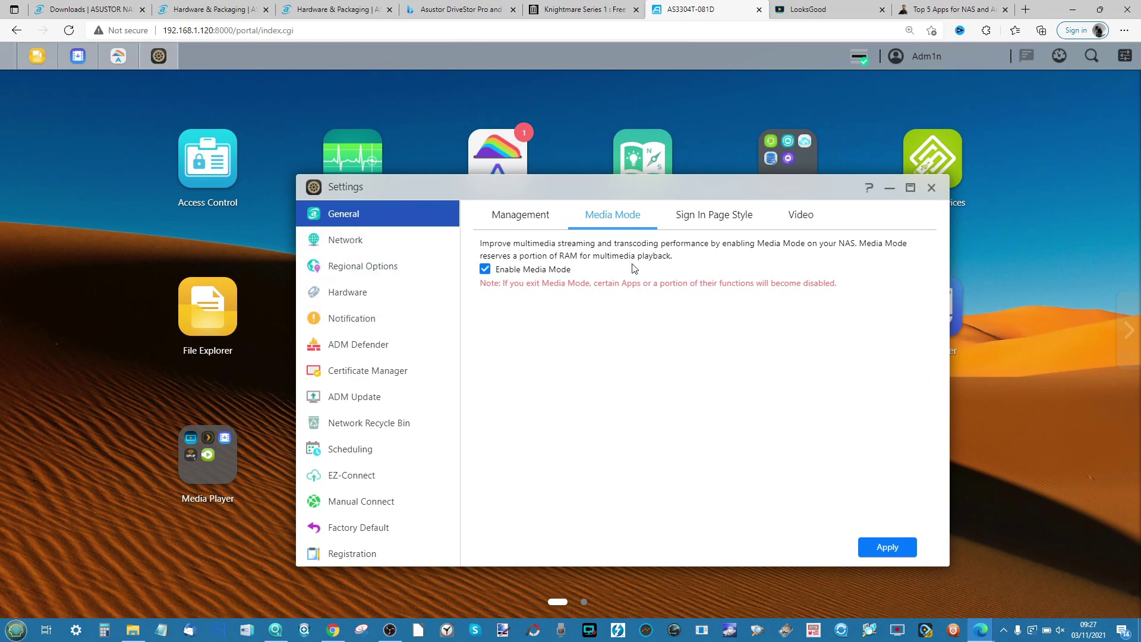
scroll(635, 268, up, 5)
click(889, 192)
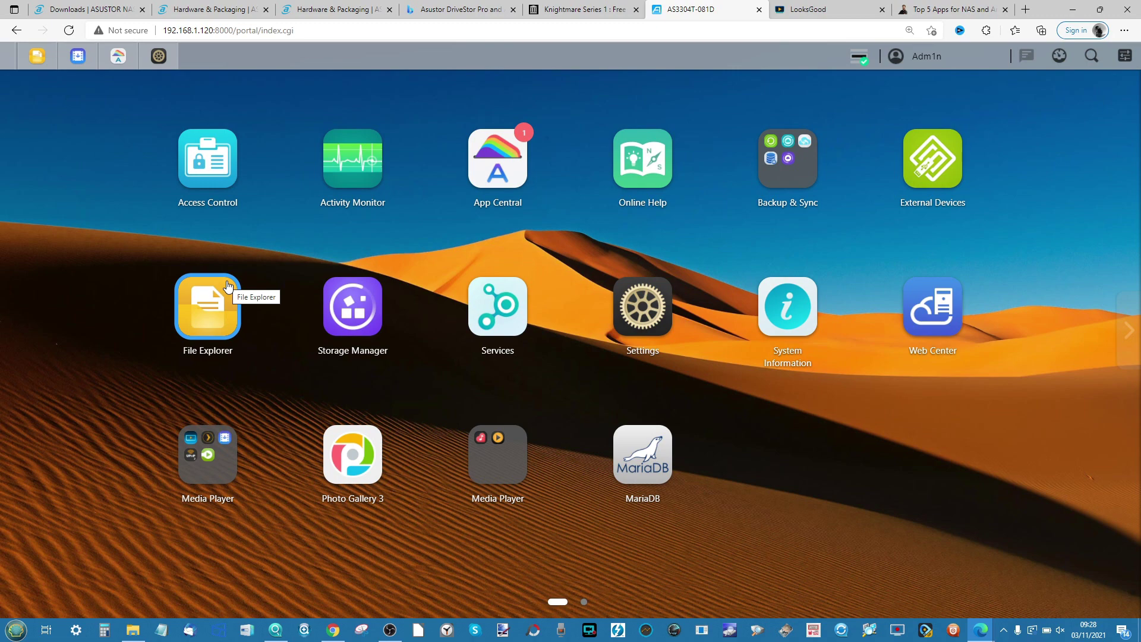
Switch to Windows File Explorer to browse This PC, and stop the device scan in ASUSTOR Control Center
click(133, 632)
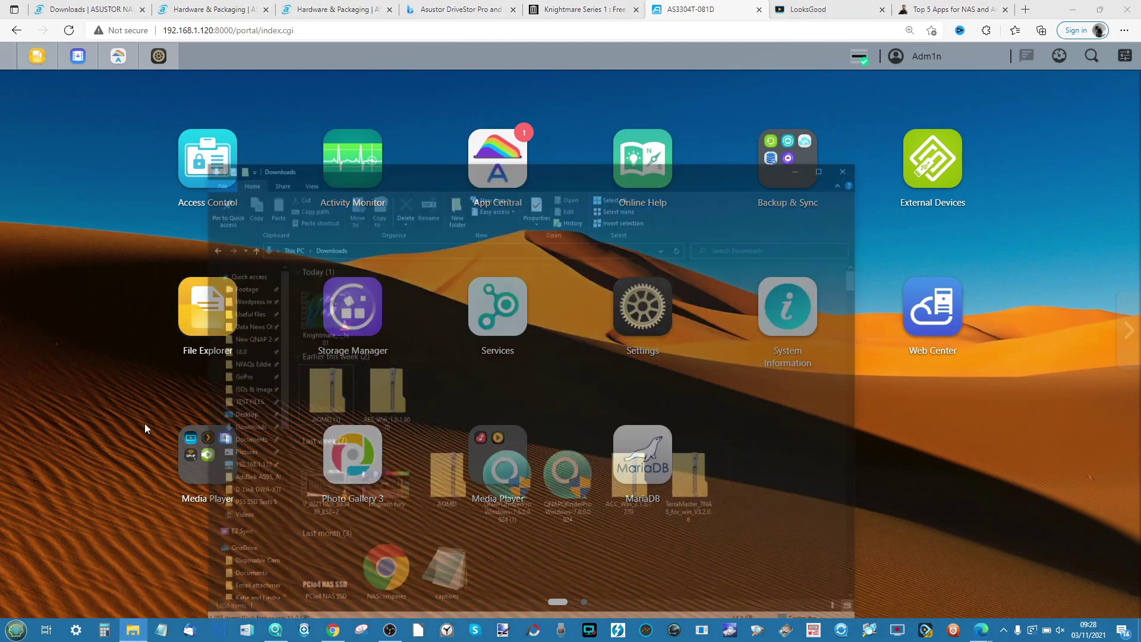
scroll(275, 406, down, 7)
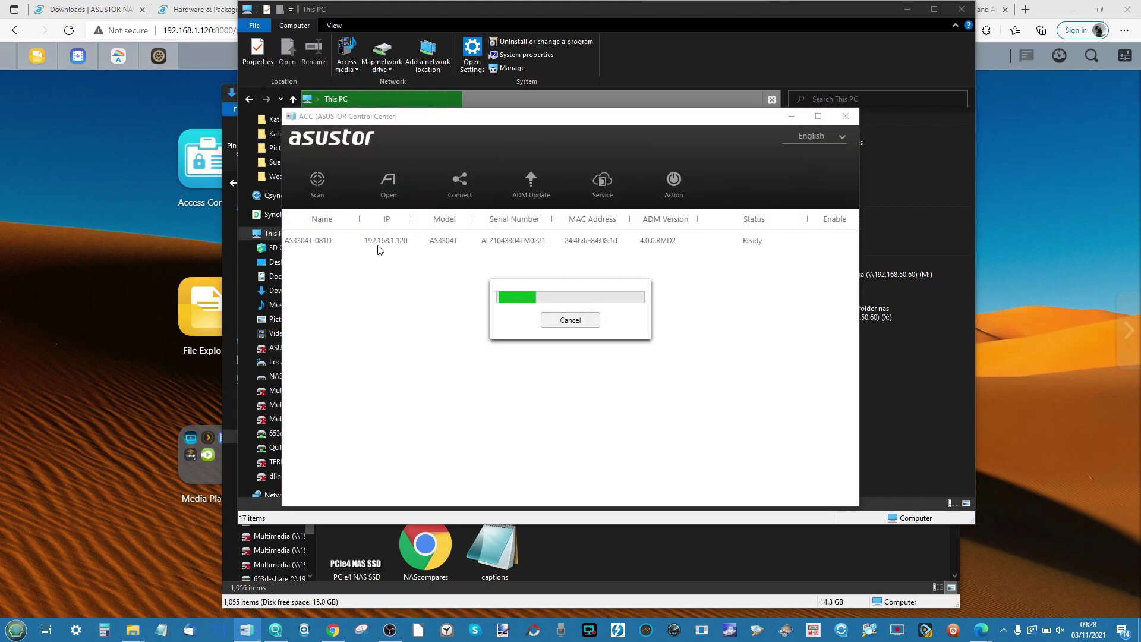
click(585, 323)
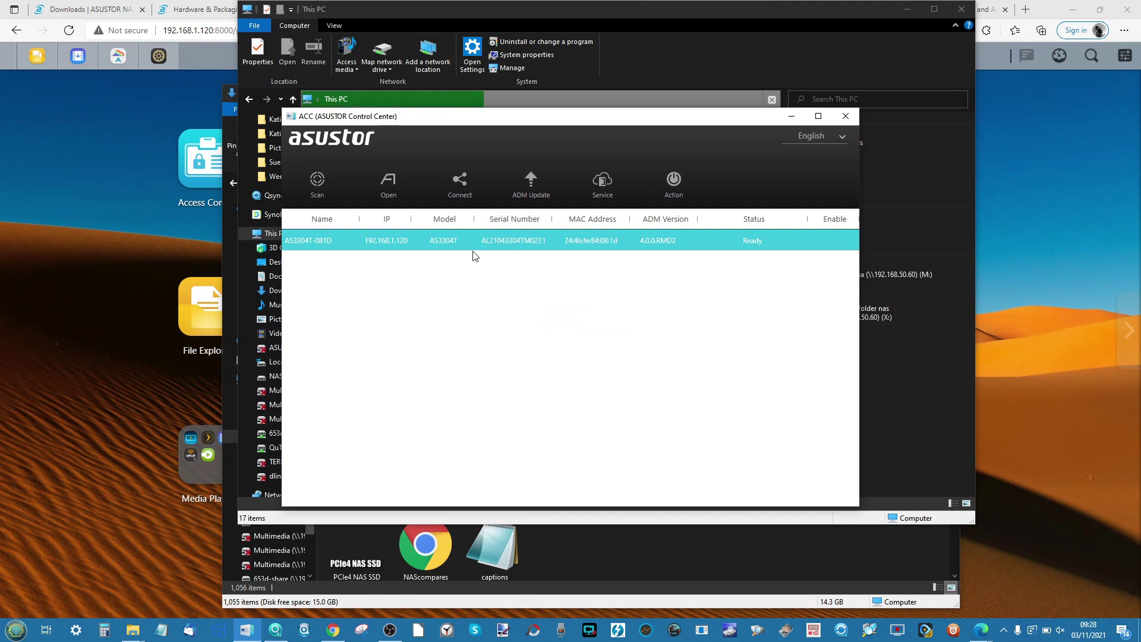
Review the Service and Connect options for the AS3304T in ASUSTOR Control Center, and minimize it along with the This PC window
click(614, 183)
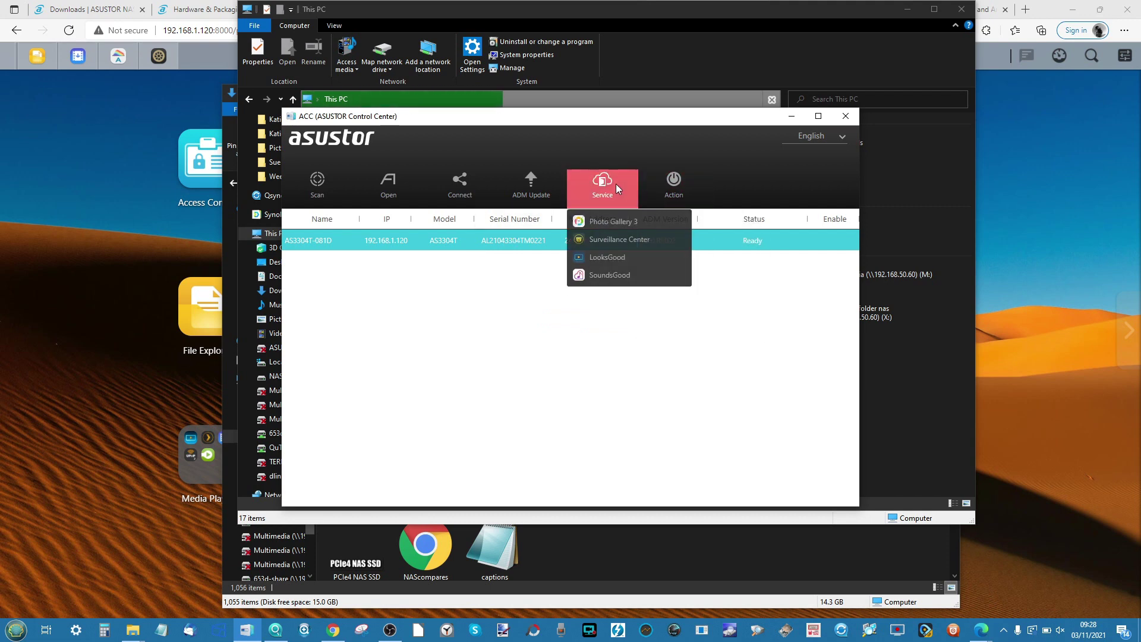
click(665, 197)
click(603, 183)
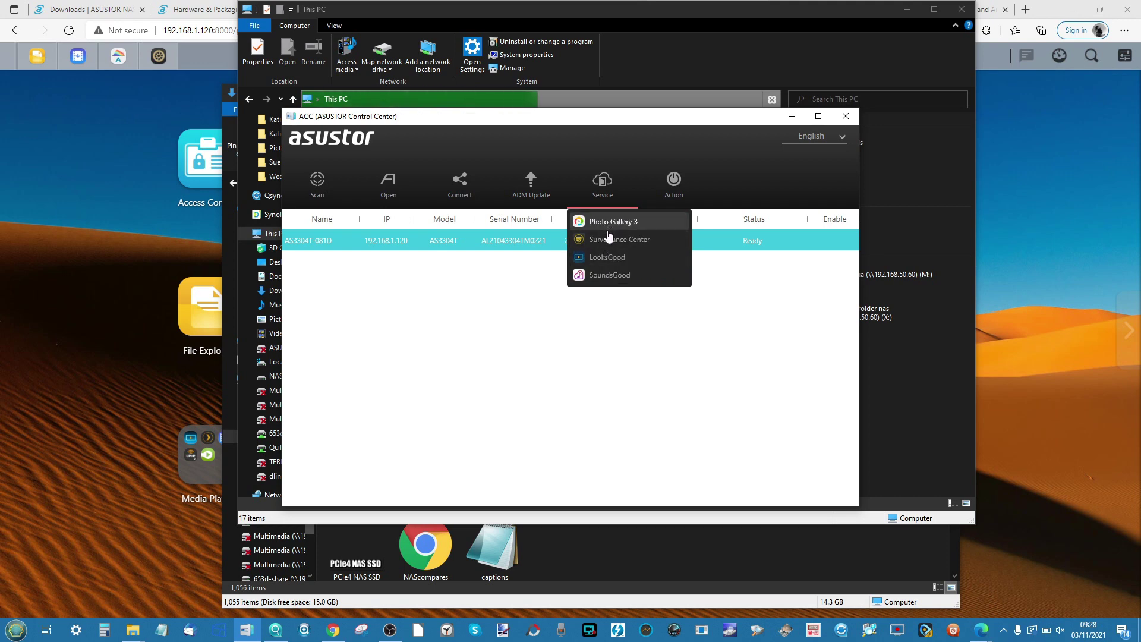
click(615, 303)
click(460, 184)
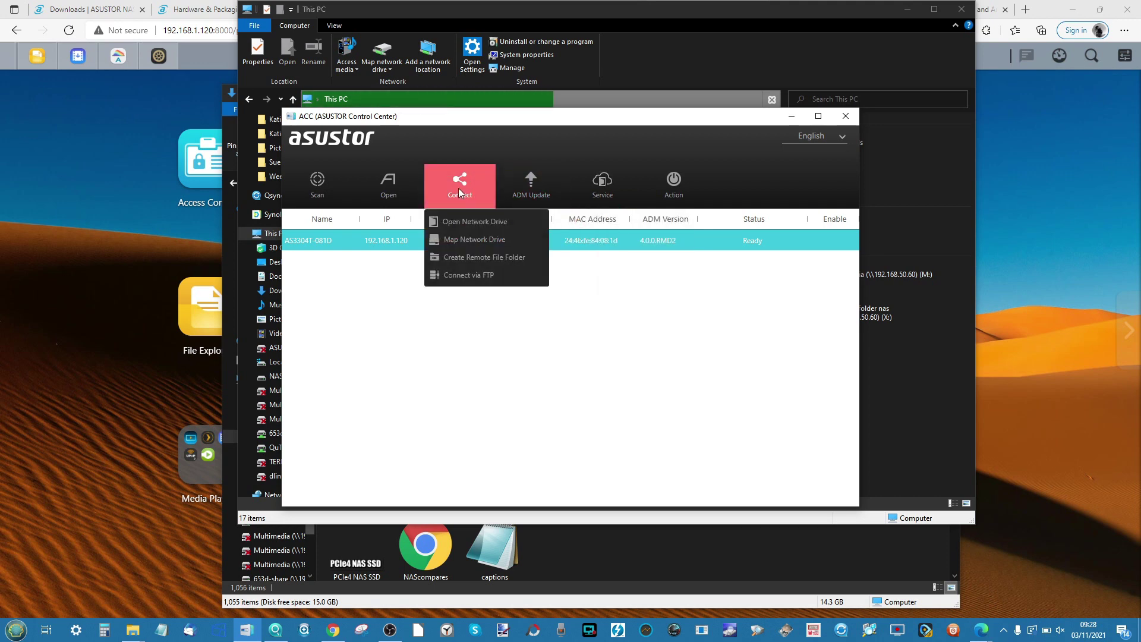
click(786, 120)
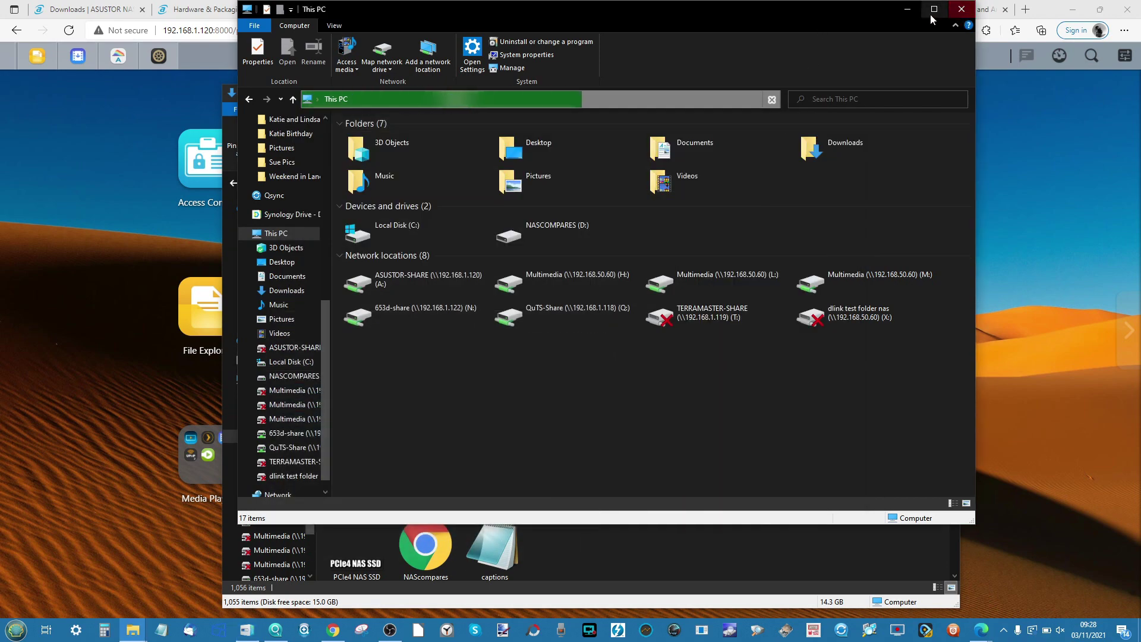
click(907, 9)
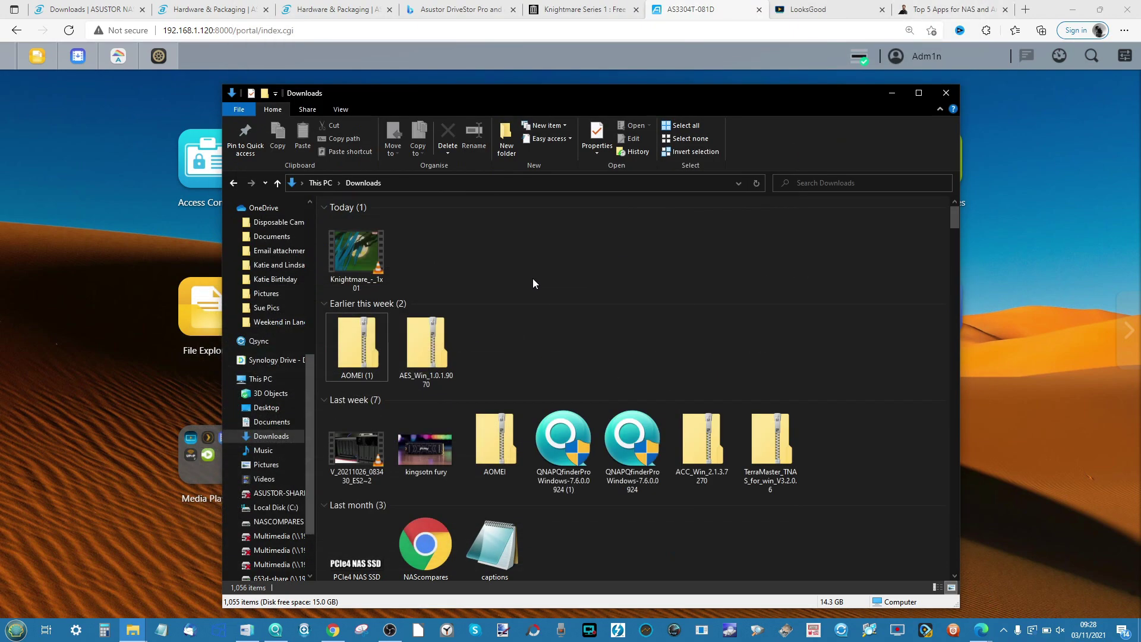
Open the NAS File Explorer and view the contents of the Music and Video shared folders
click(199, 308)
click(224, 402)
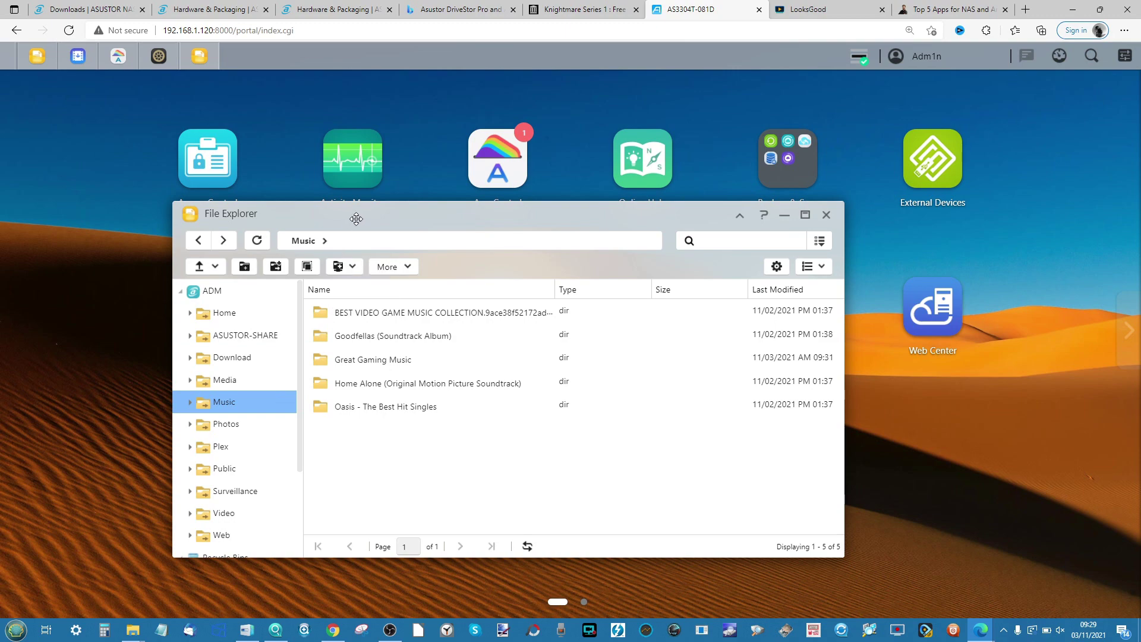
drag(356, 219, 488, 186)
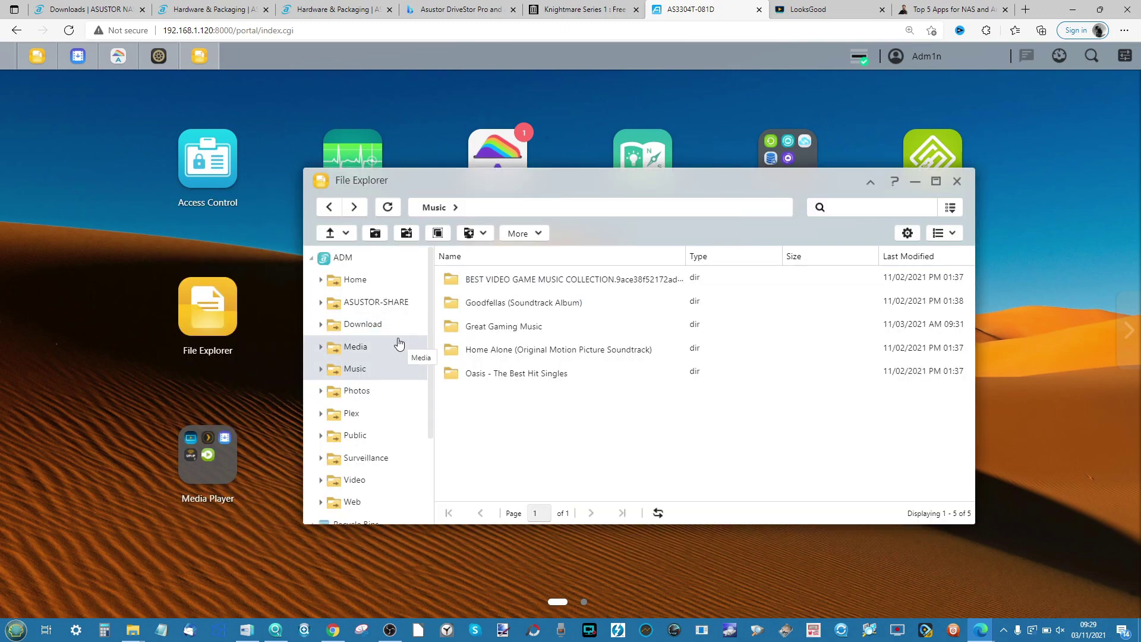
scroll(398, 343, down, 2)
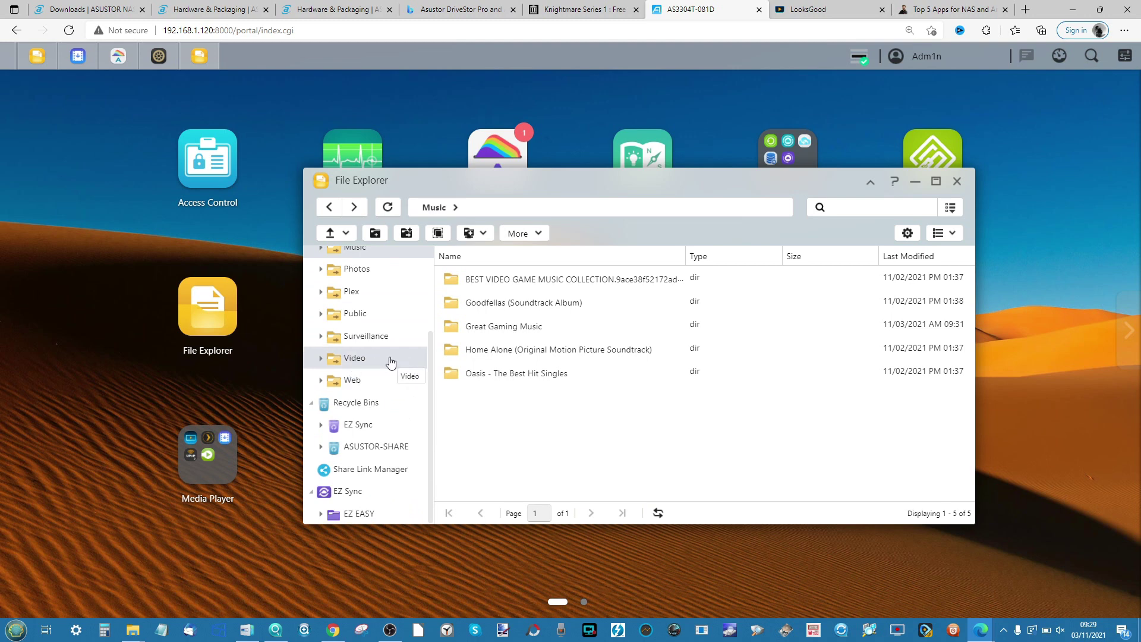
click(359, 359)
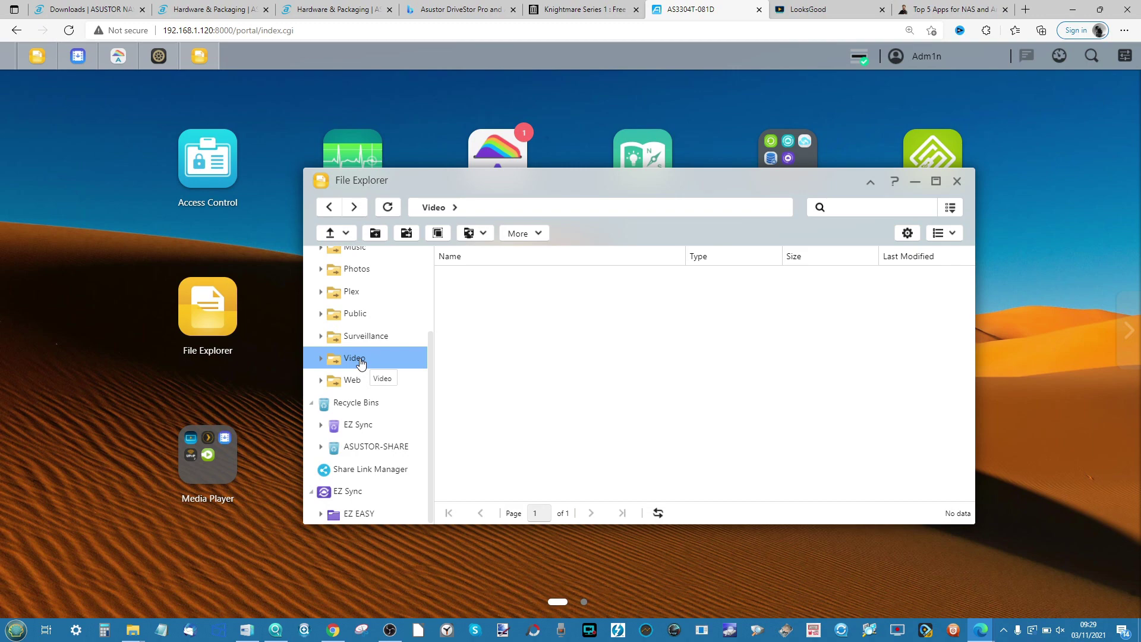
Browse the ASUSTOR-SHARE folder and open its PLEX TEST MEDIA subfolder
scroll(360, 362, up, 3)
click(369, 302)
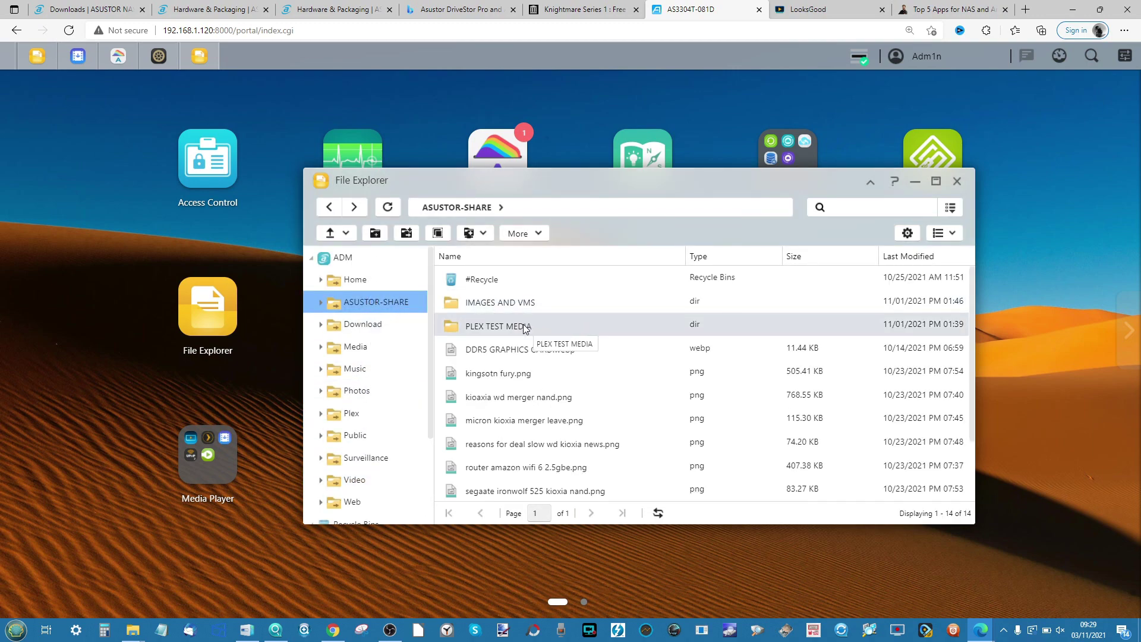
scroll(525, 329, down, 1)
scroll(526, 328, up, 1)
double_click(525, 328)
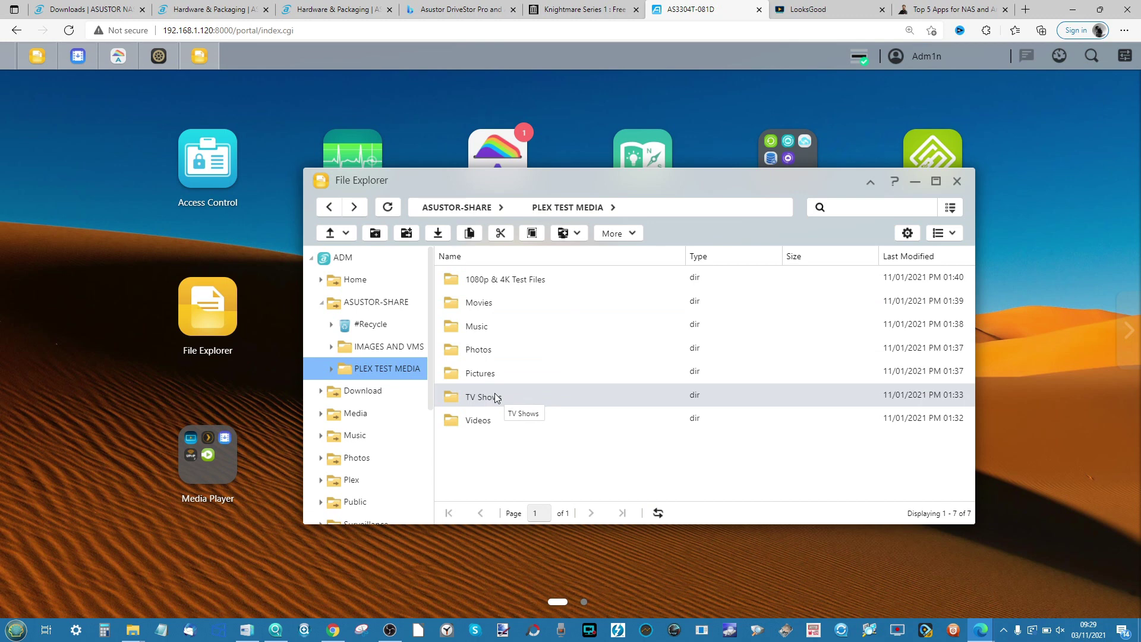
Reopen the Video shared folder and reposition the File Explorer window on the NAS desktop
scroll(362, 362, down, 3)
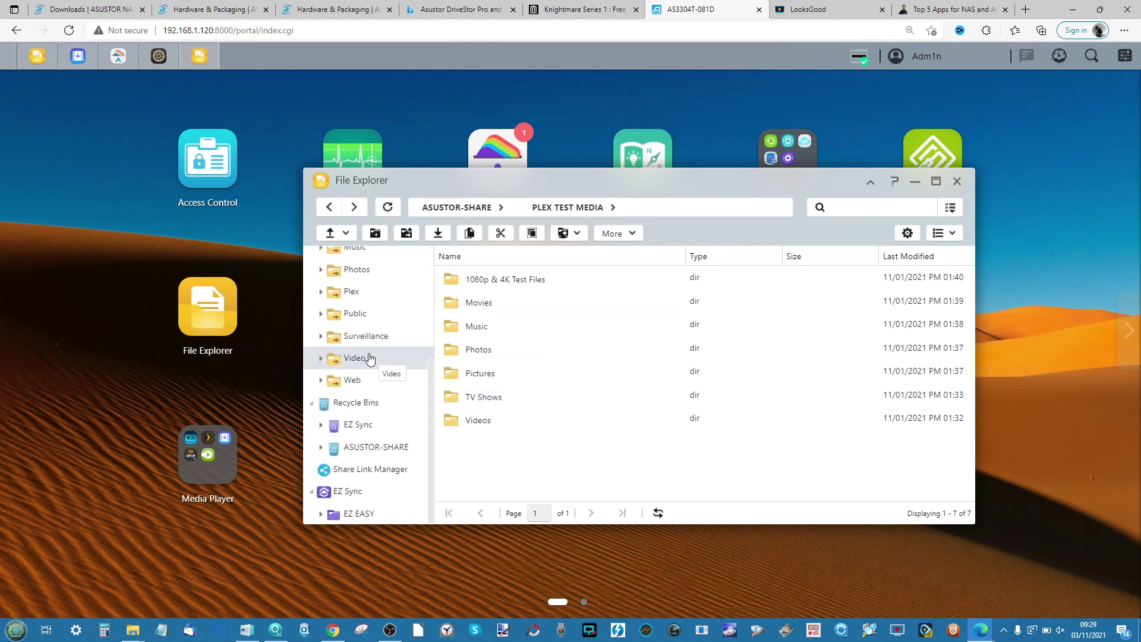
click(366, 359)
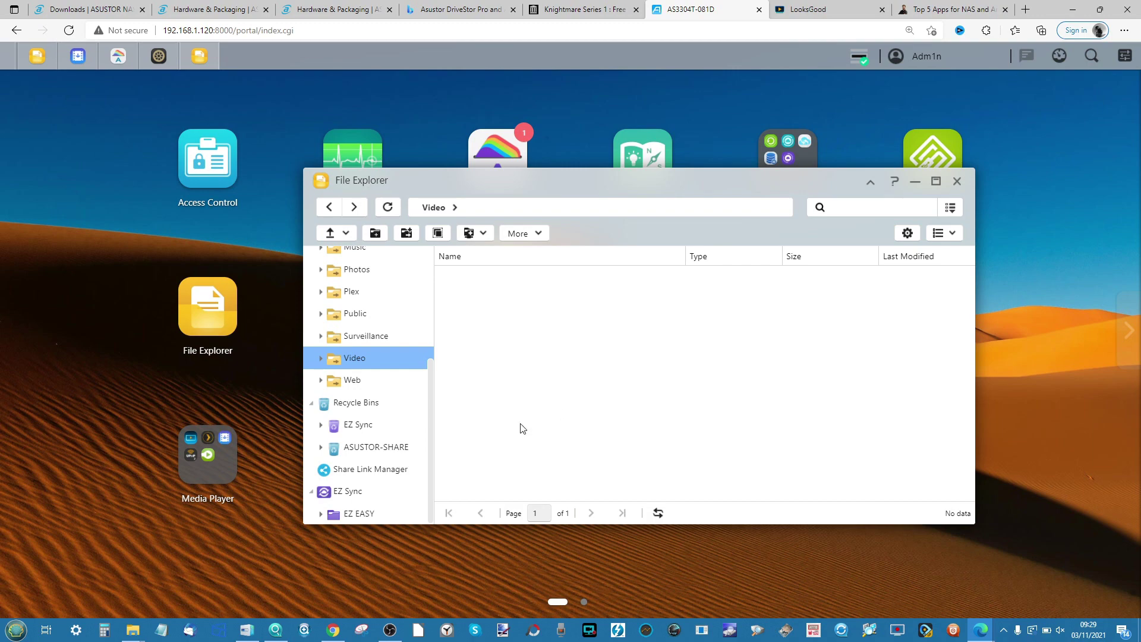
drag(526, 181, 573, 164)
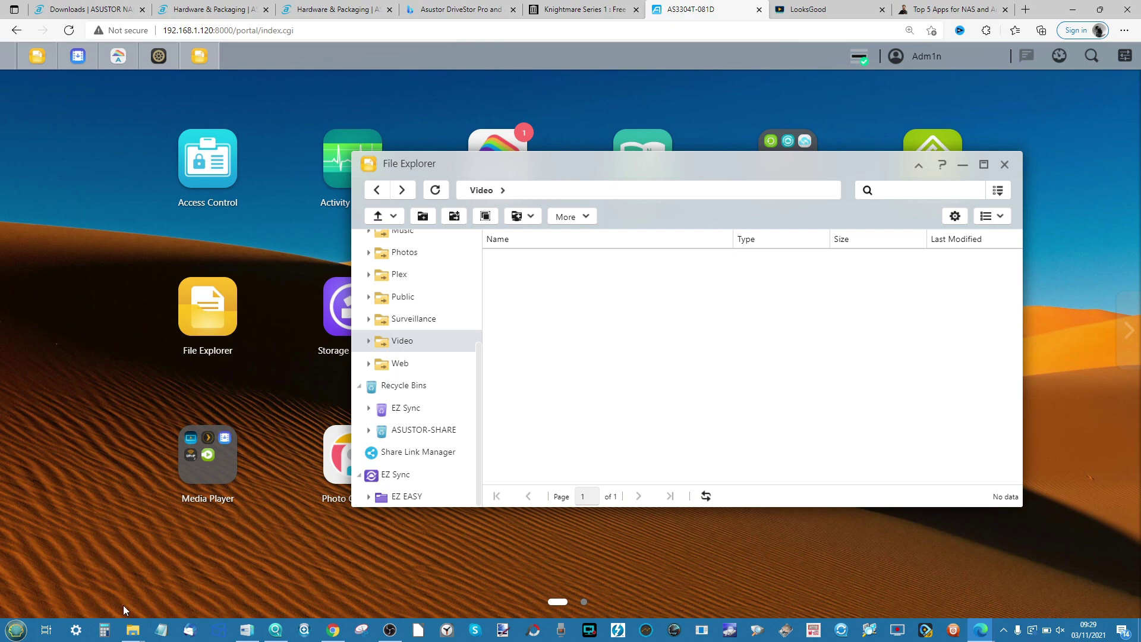
Upload the Knightmare_-_1x01 video from the PC's Downloads folder to the NAS Video folder, skipping existing files, and check its progress in Task Monitor
click(133, 629)
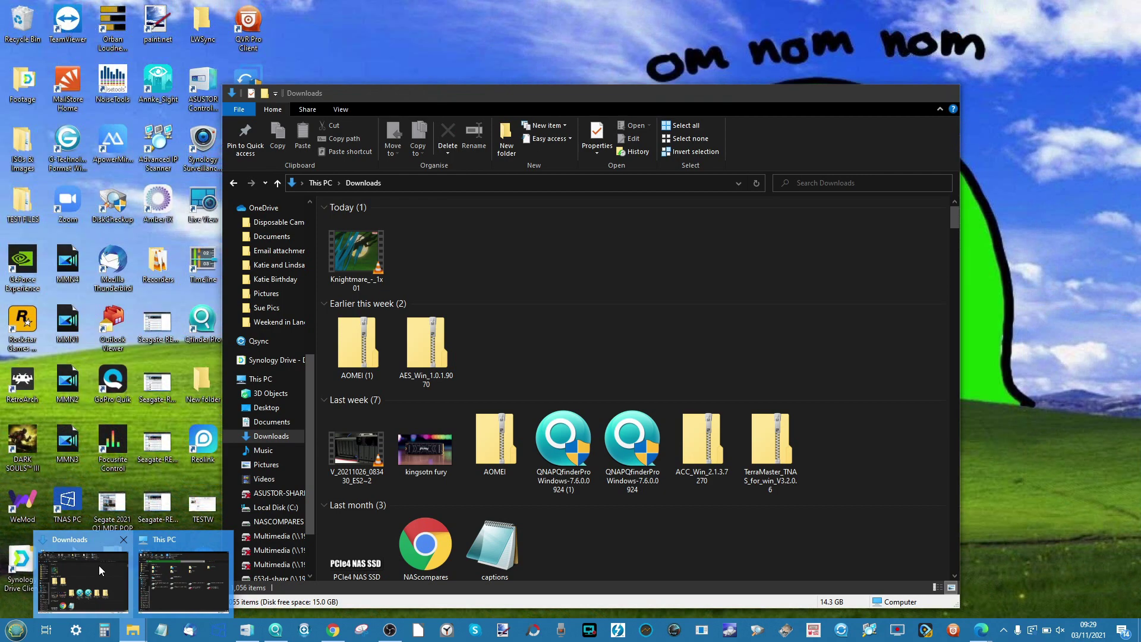
click(99, 566)
click(350, 252)
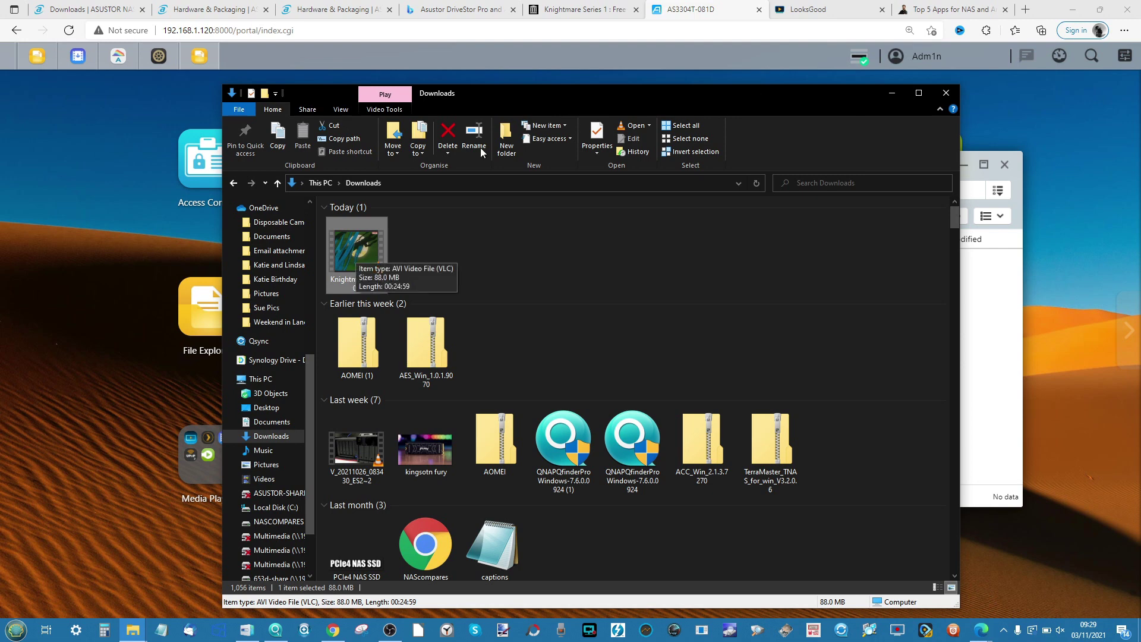
drag(775, 99, 1117, 99)
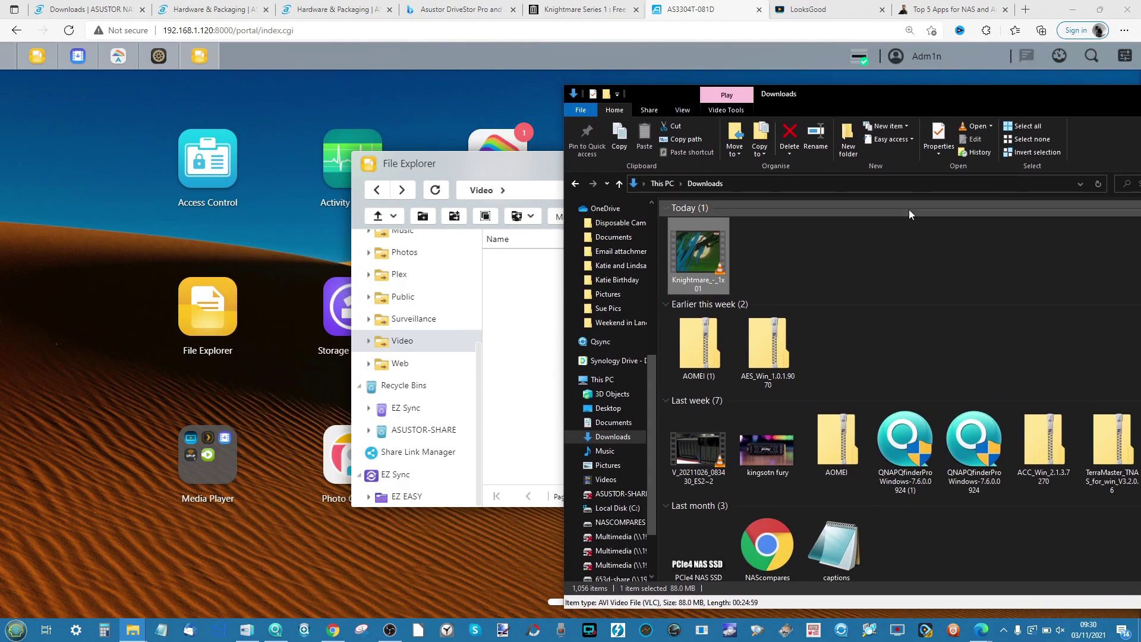
drag(683, 242, 512, 356)
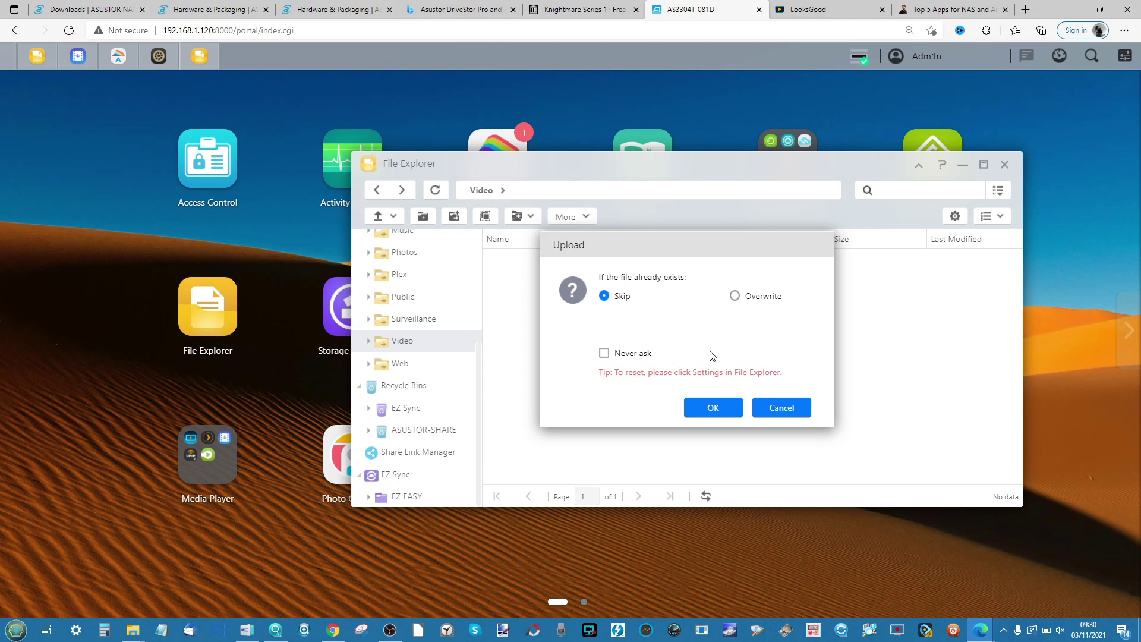
click(714, 409)
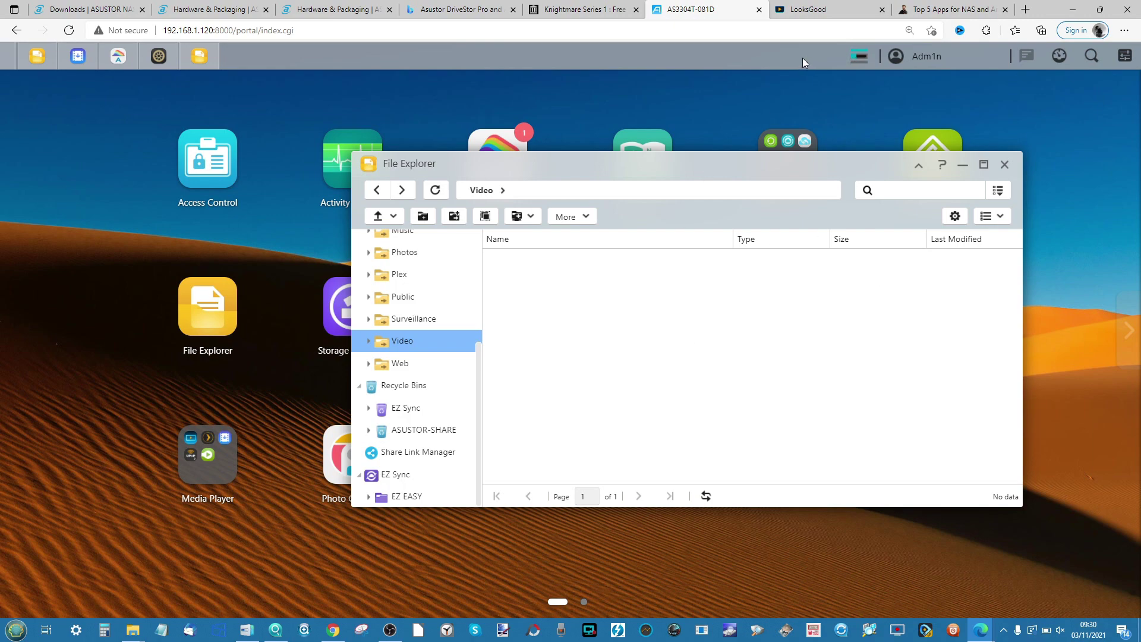
click(870, 56)
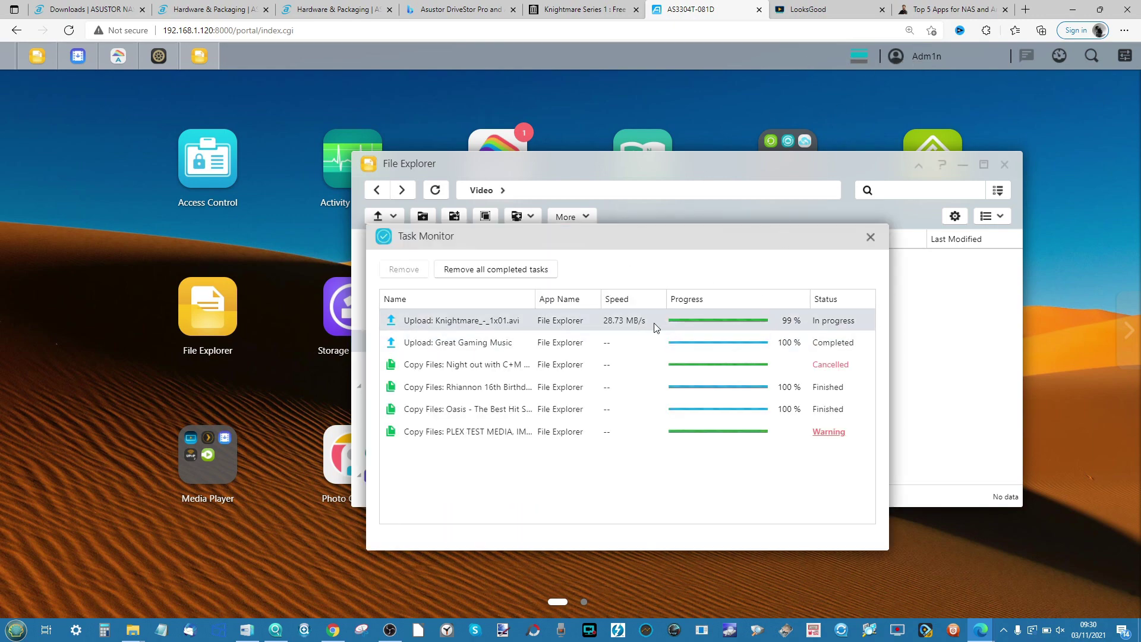
click(870, 236)
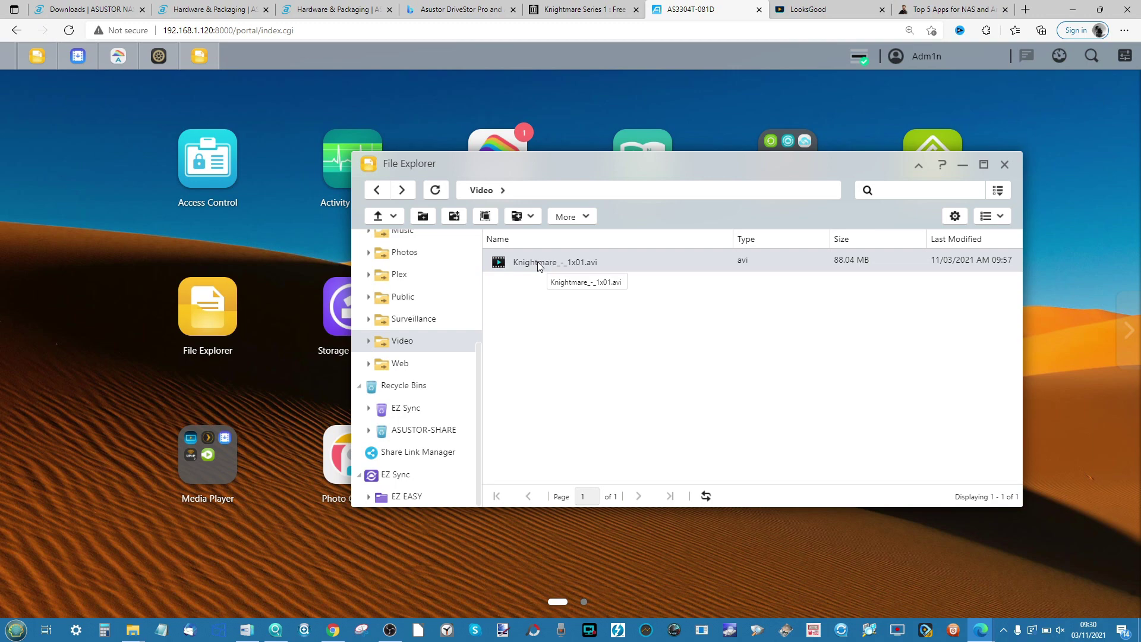
View the Knightmare Series 1 page on Internet Archive, including its description and download options, and return to the NAS desktop
click(576, 9)
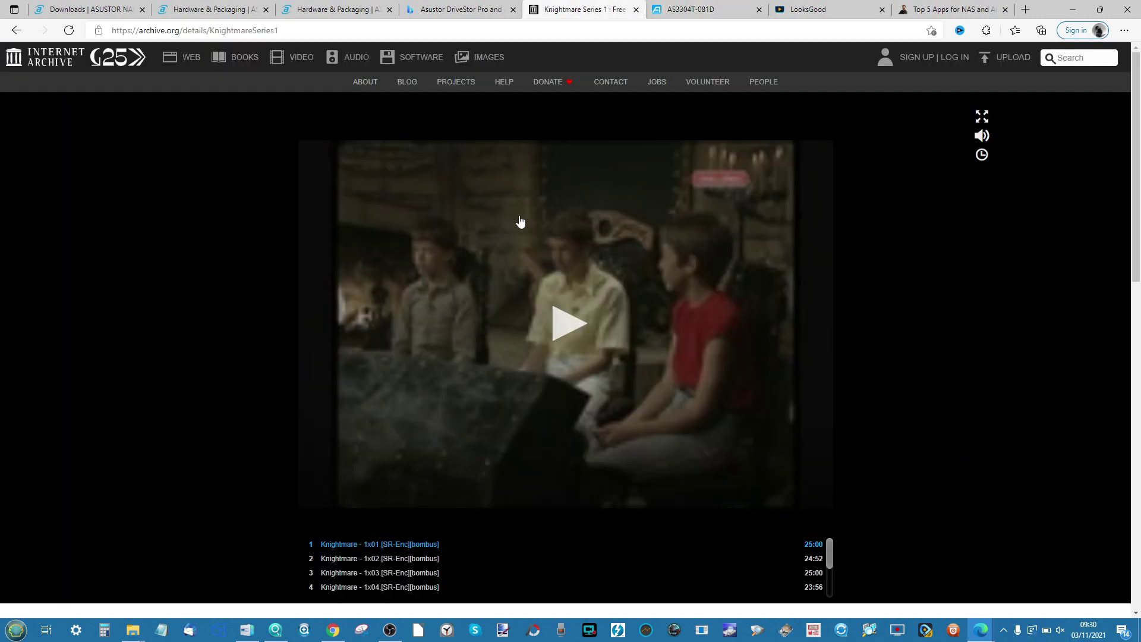
scroll(576, 295, down, 7)
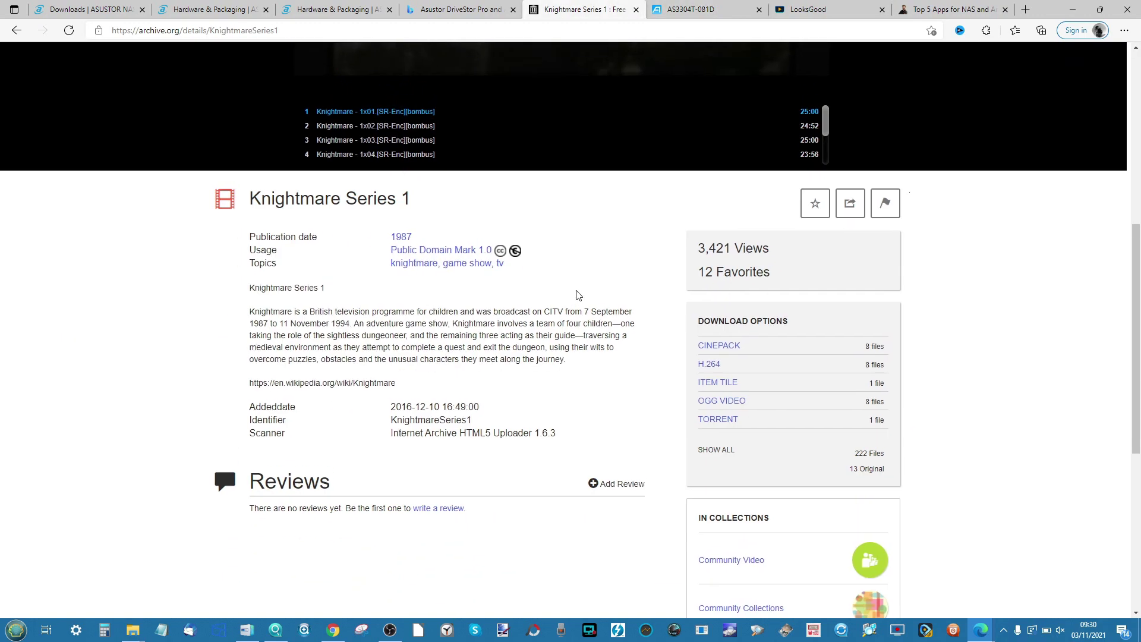
scroll(576, 295, up, 7)
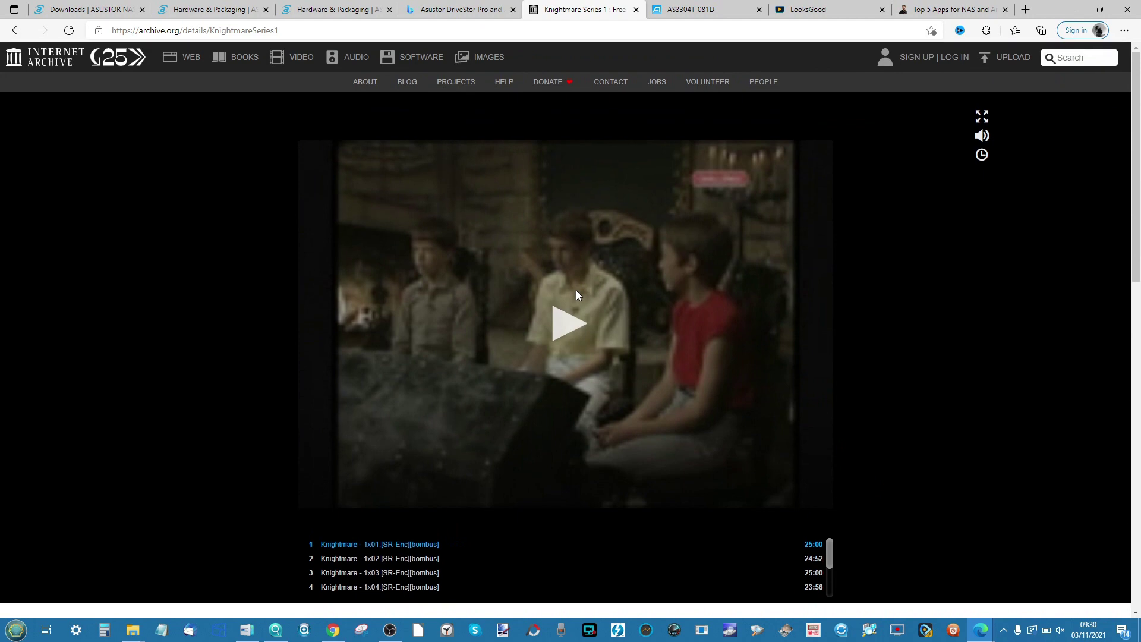
click(672, 8)
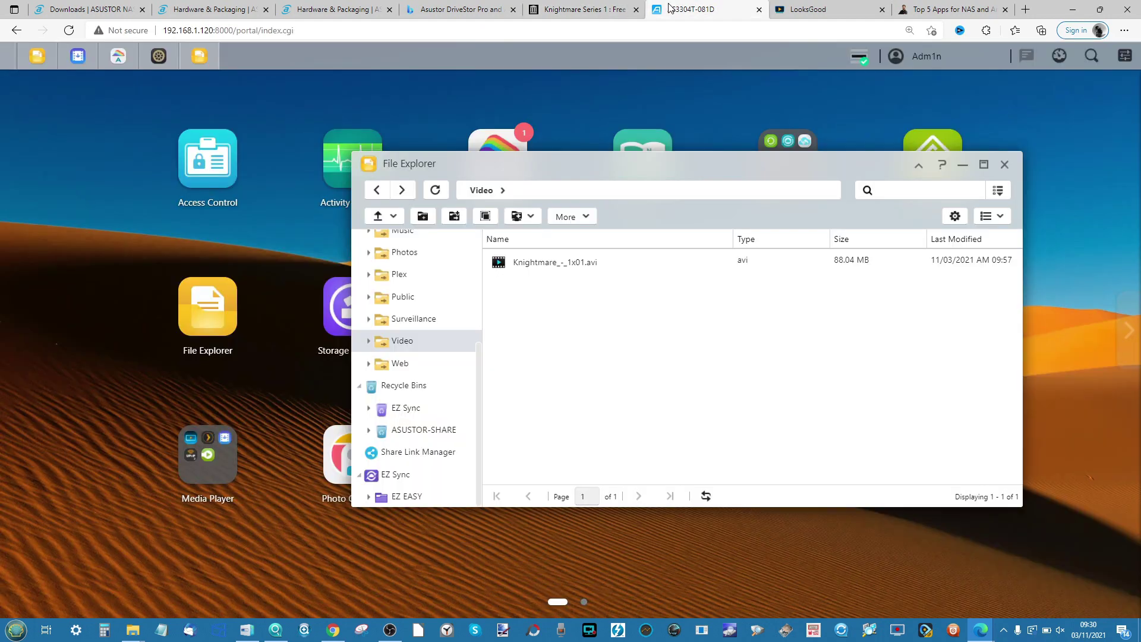
Try to preview Knightmare_-_1x01.avi in the NAS File Explorer, decline converting it and close the player
right_click(572, 273)
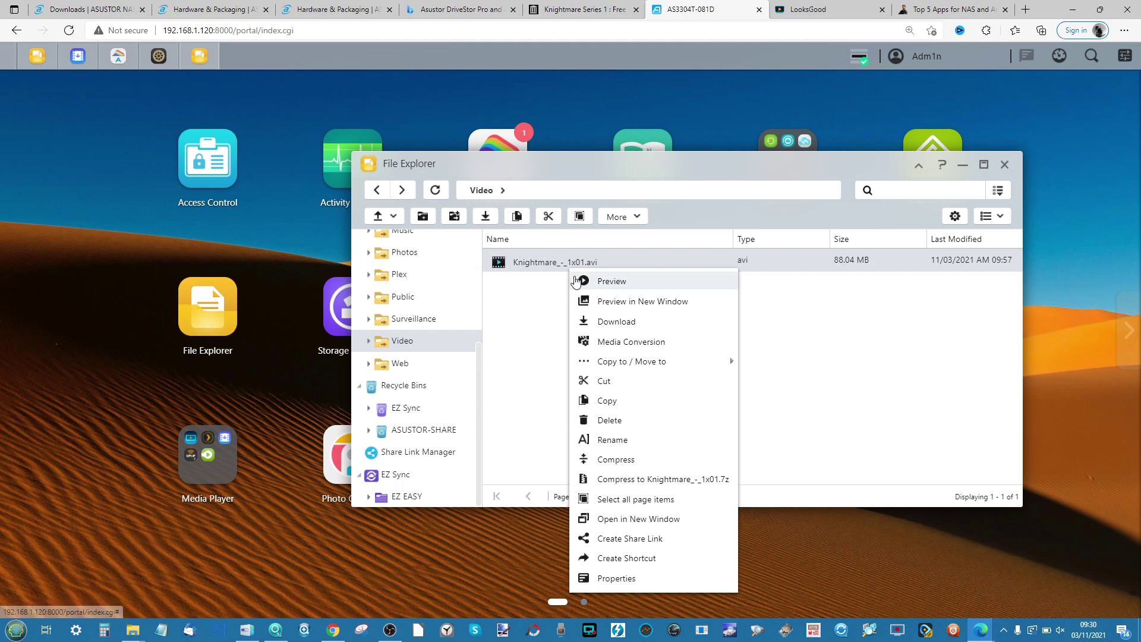
click(624, 286)
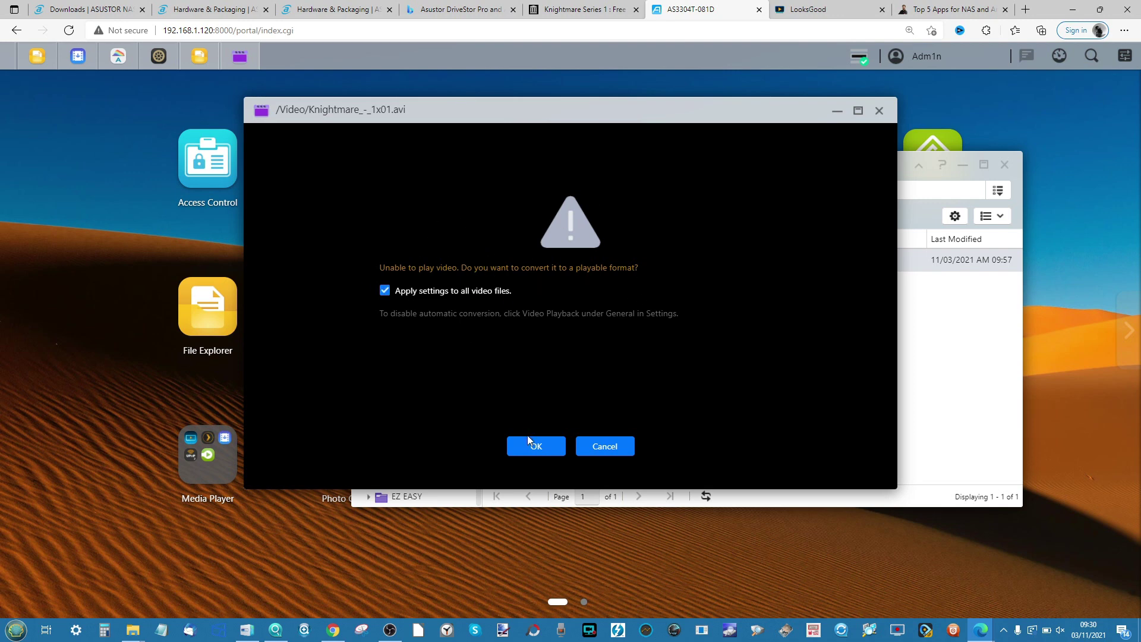
click(607, 447)
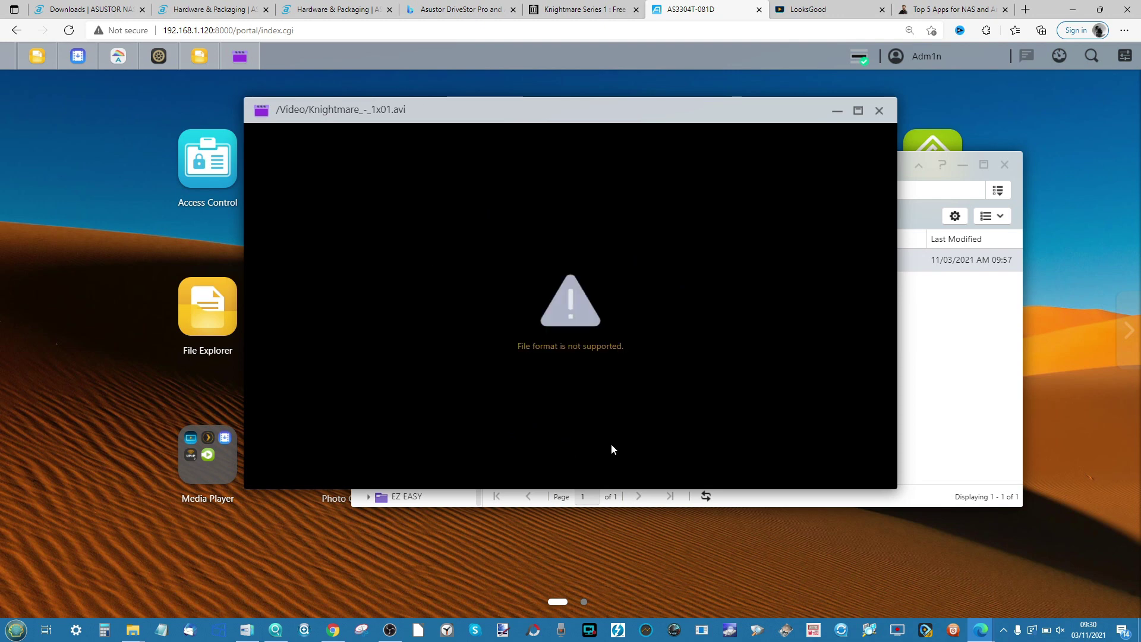
click(878, 111)
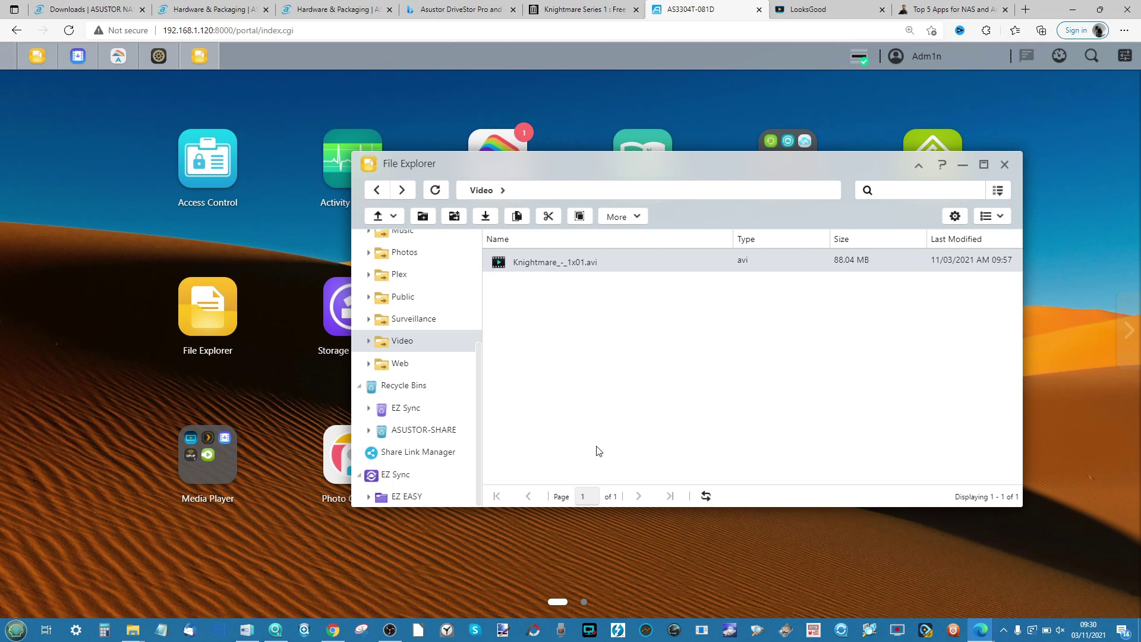
Check the recently added movies in LooksGood and return to the NAS desktop
click(802, 5)
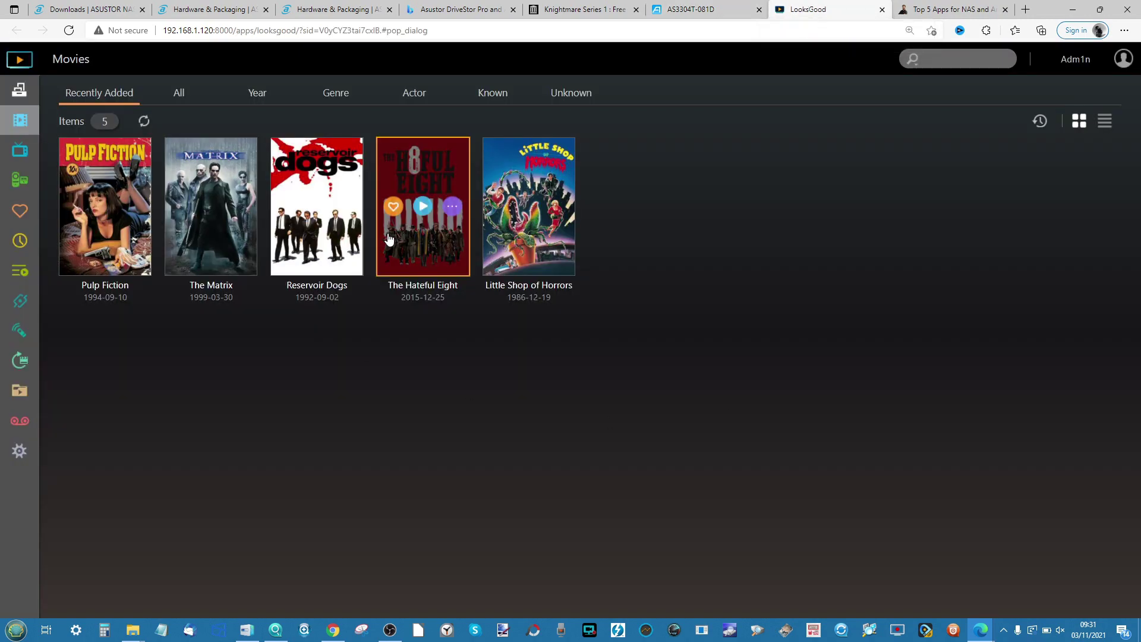
mouse_move(408, 222)
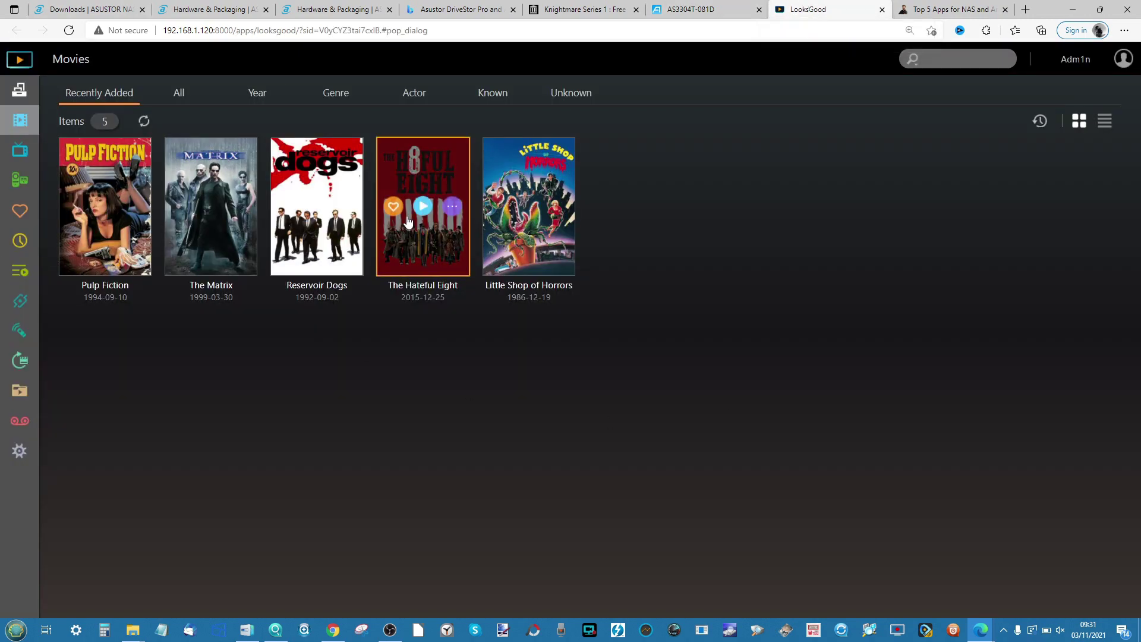
click(713, 9)
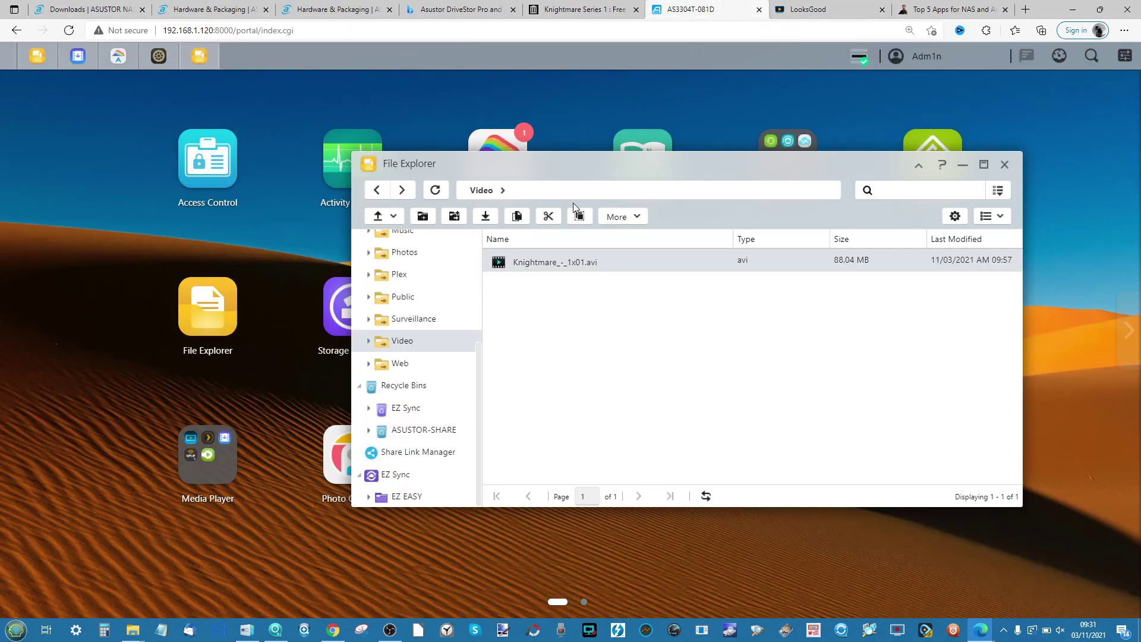
Minimize File Explorer and open Takeasy from the Media Player app folder that also holds LooksGood
click(963, 164)
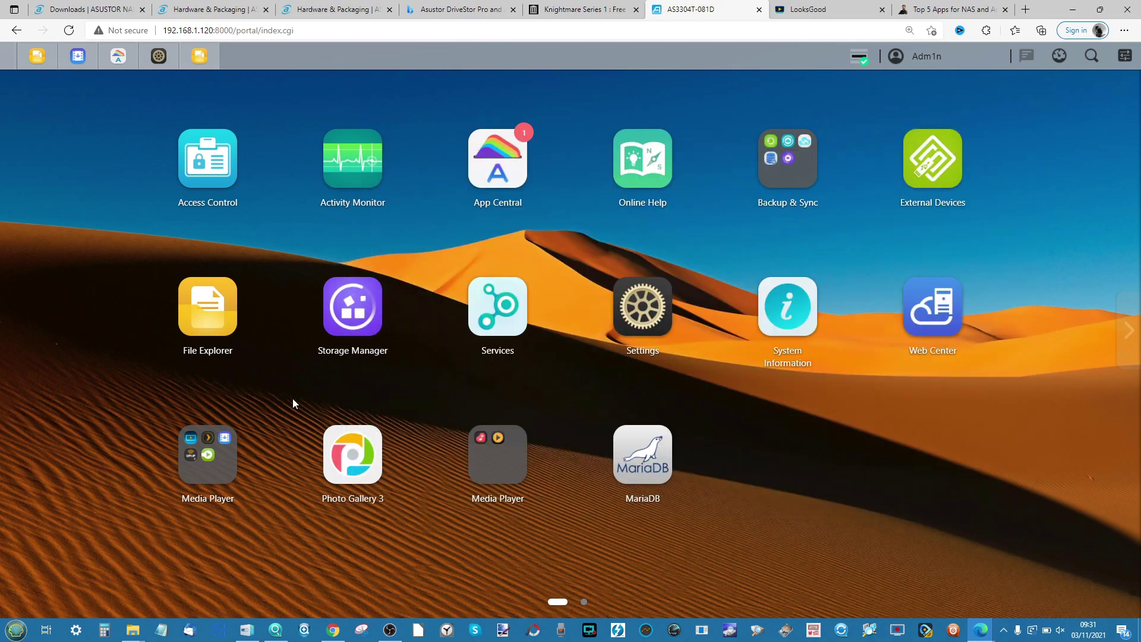
click(208, 457)
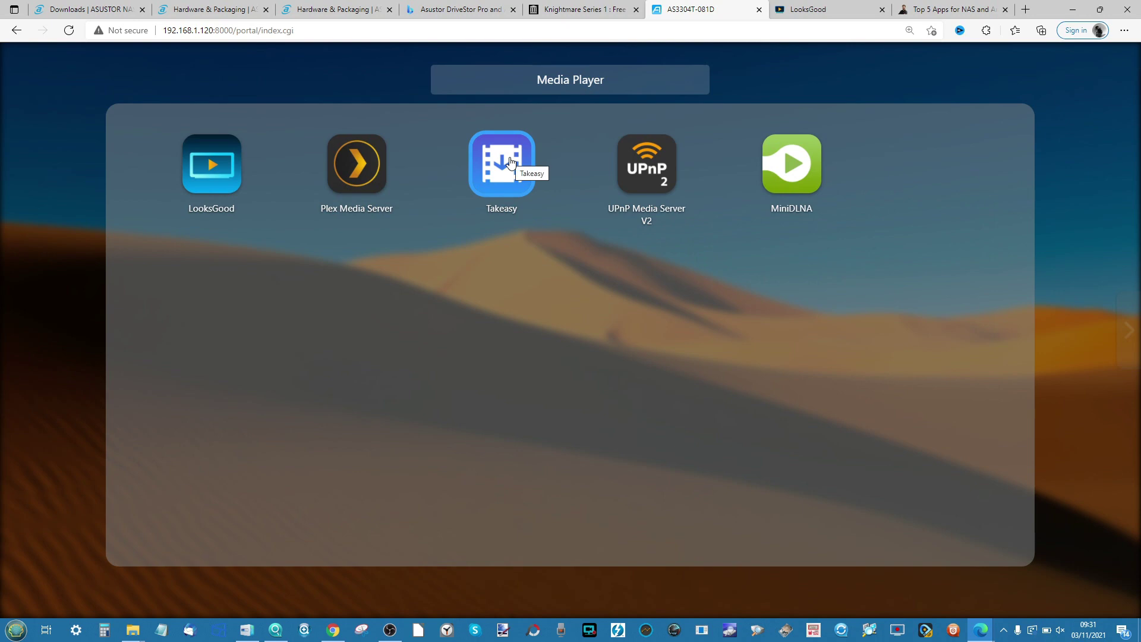
click(510, 160)
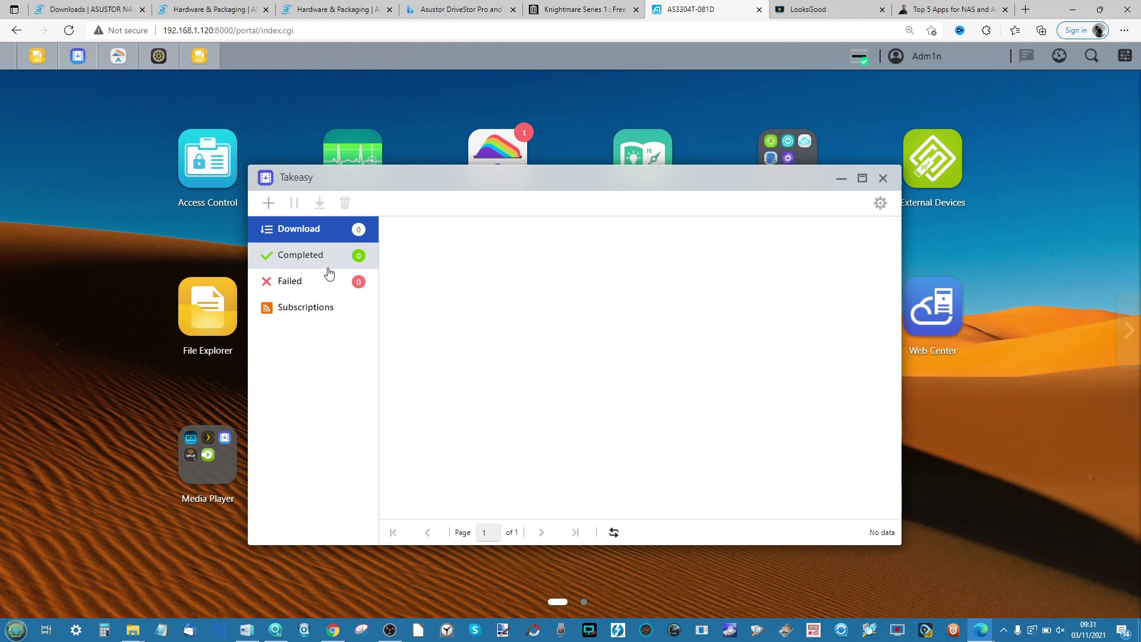
Check the Subscriptions section in Takeasy and return to the Download list
click(306, 308)
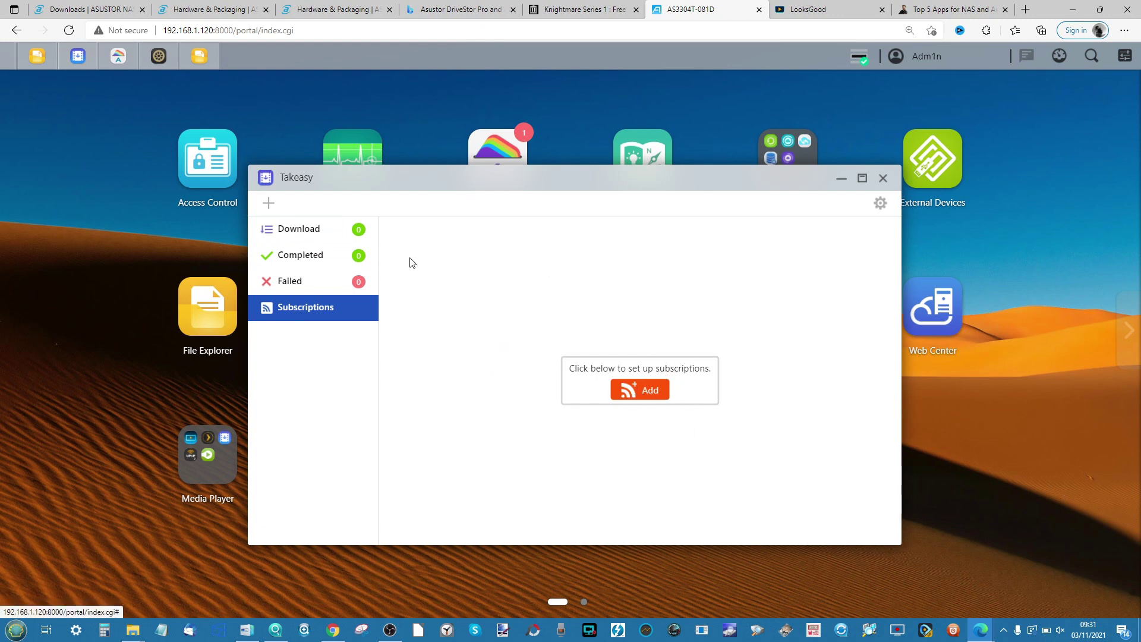
click(303, 231)
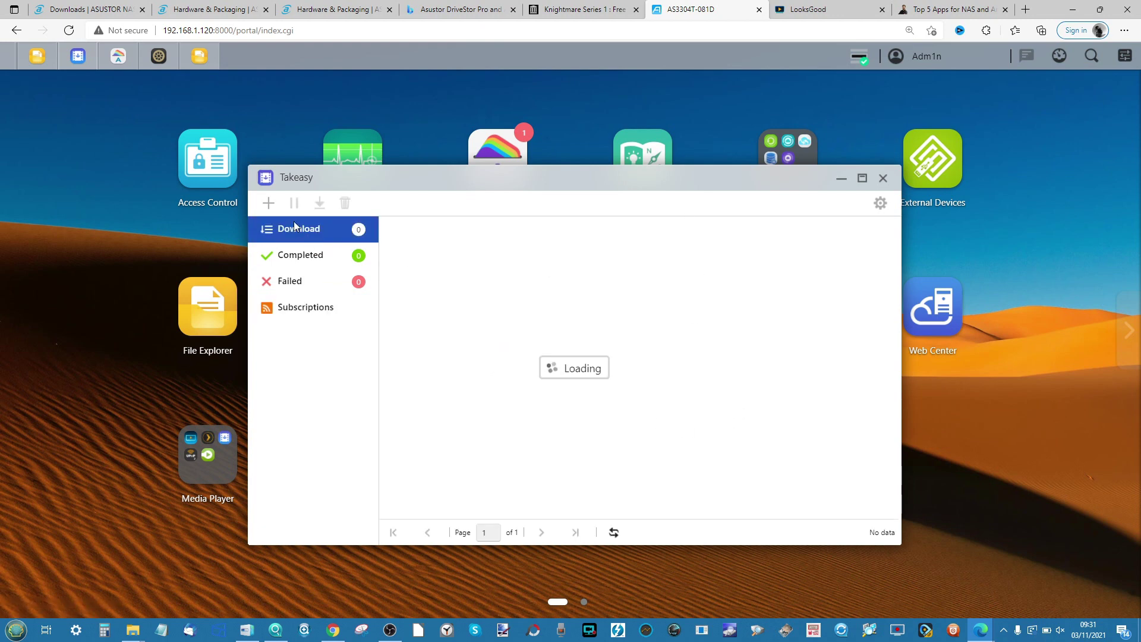
Start a Takeasy video download task with the YouTube link copied from the "Asustor DriveStor Pro and ADM 4.0 NAS Software Review" page on Bing
click(268, 205)
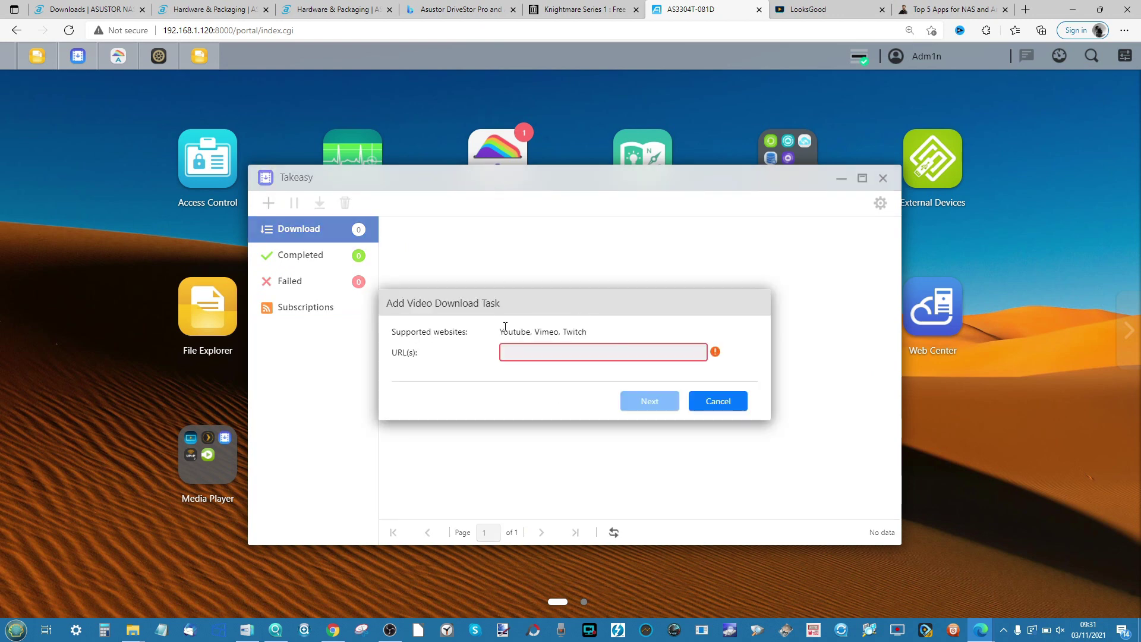
click(447, 10)
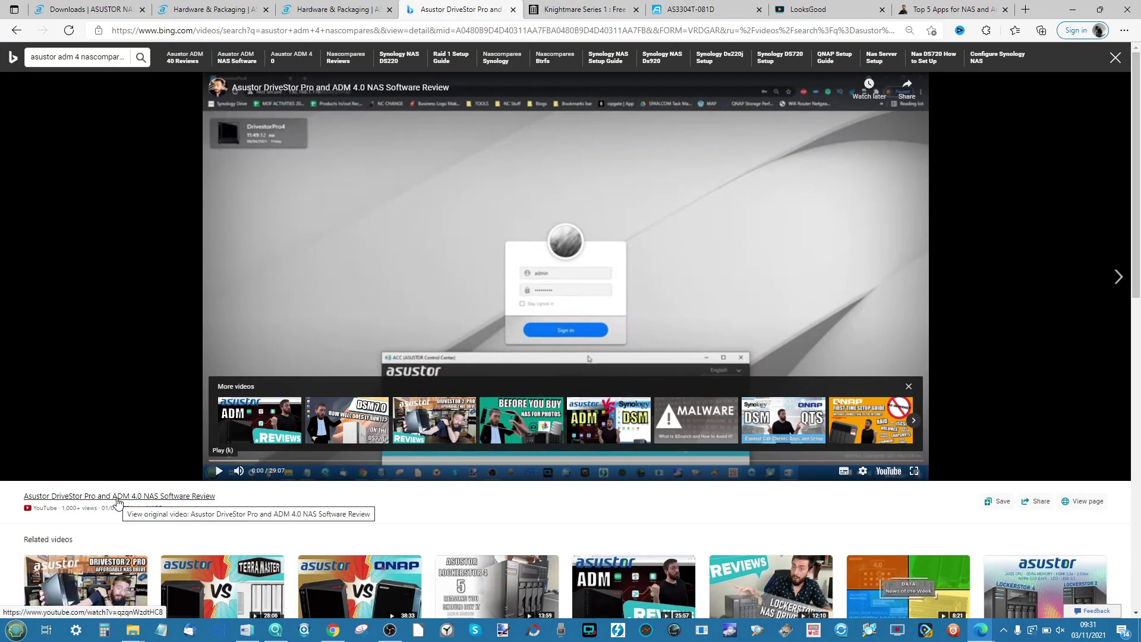
right_click(140, 498)
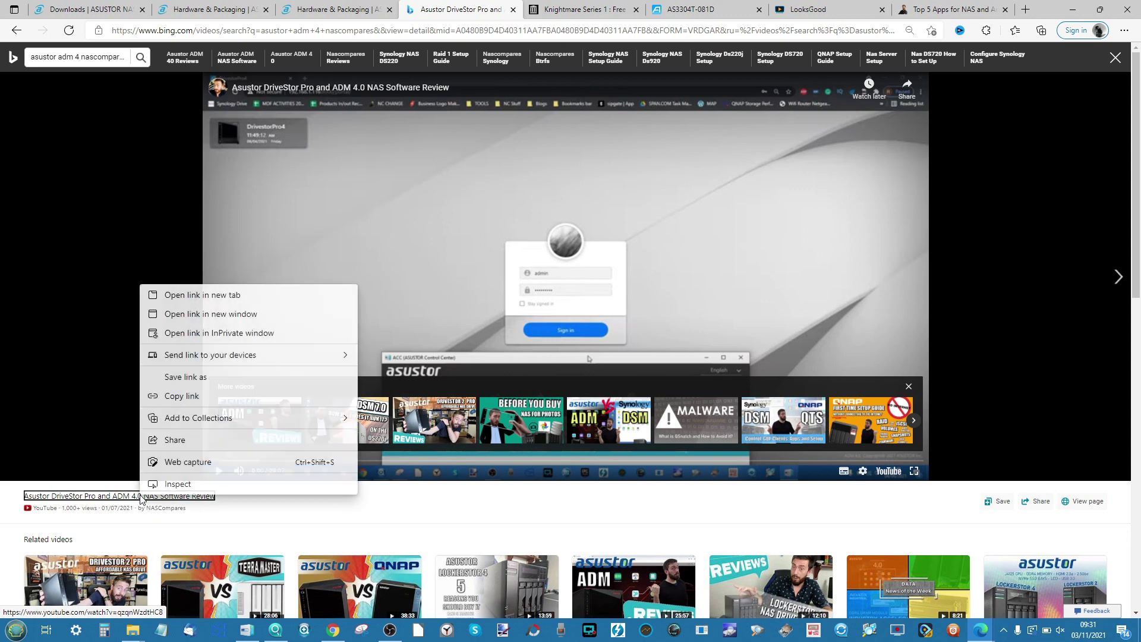
click(208, 402)
click(580, 9)
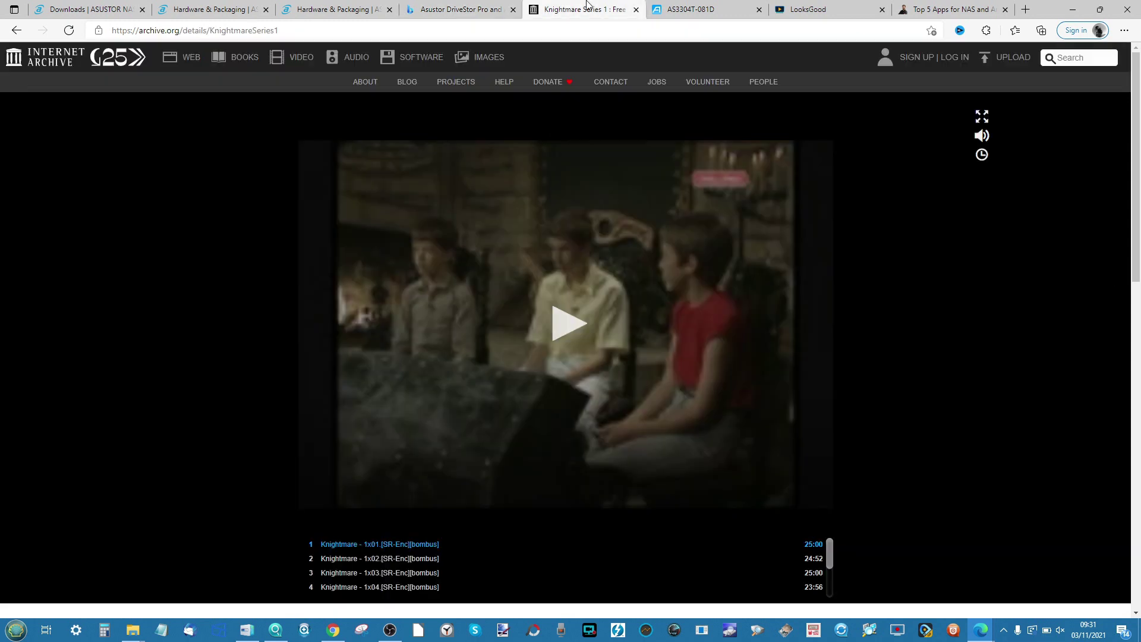
click(724, 9)
click(515, 352)
key(ctrl+v)
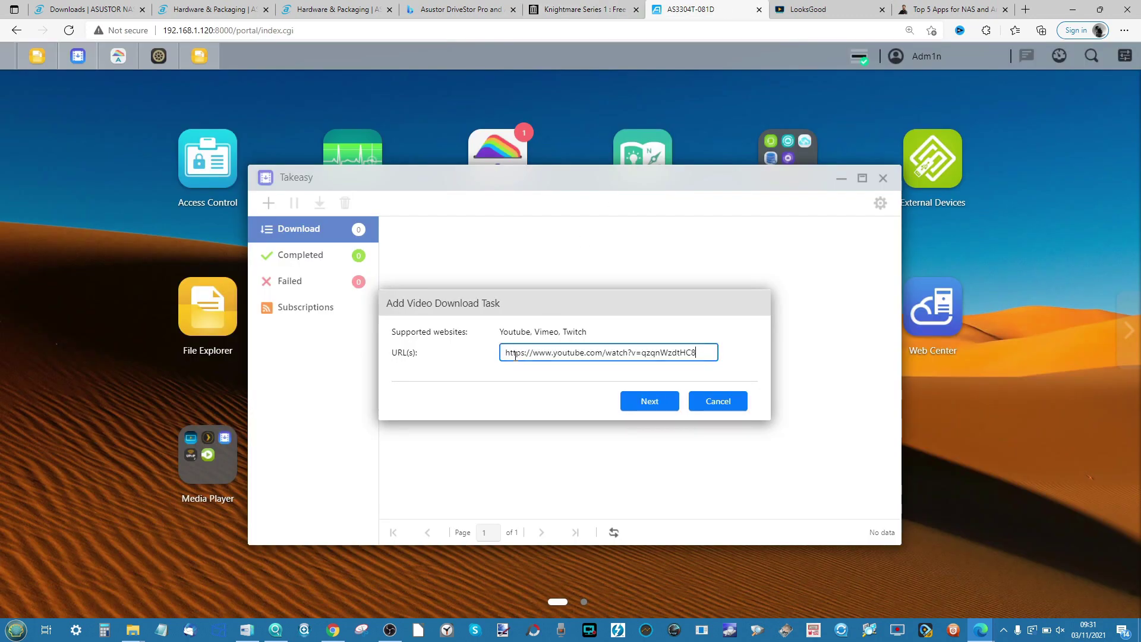
click(653, 402)
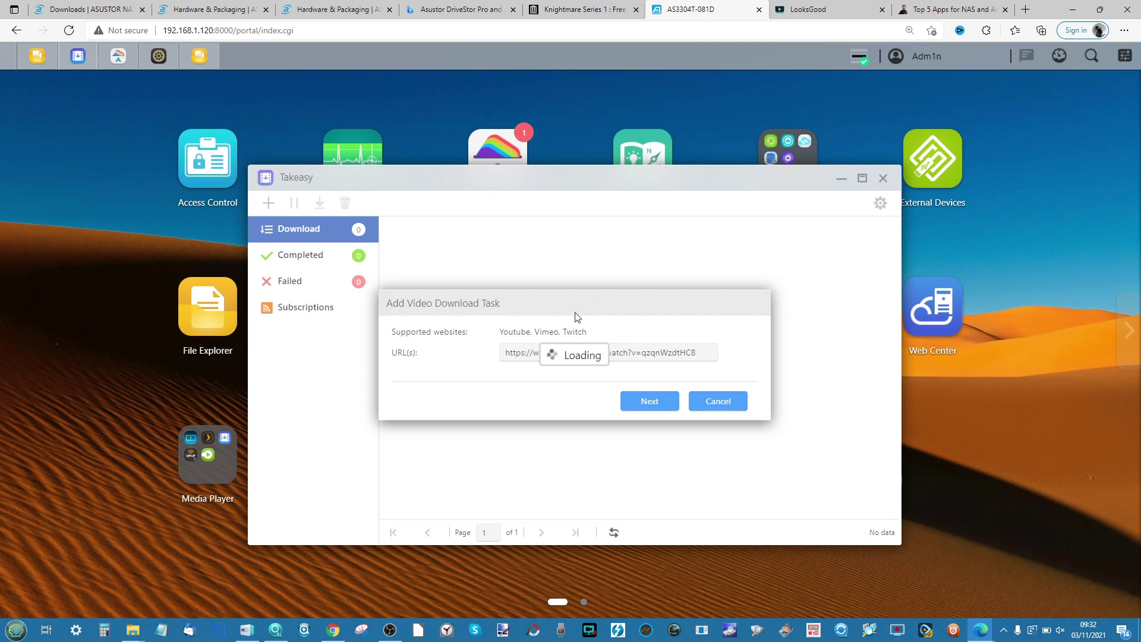
click(593, 395)
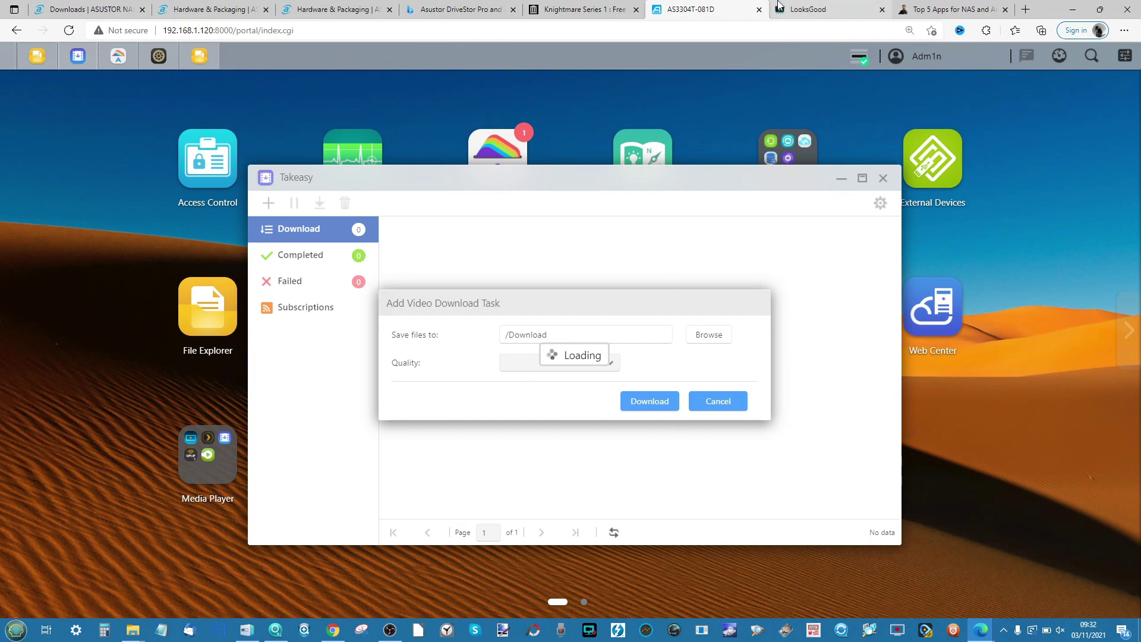
click(799, 8)
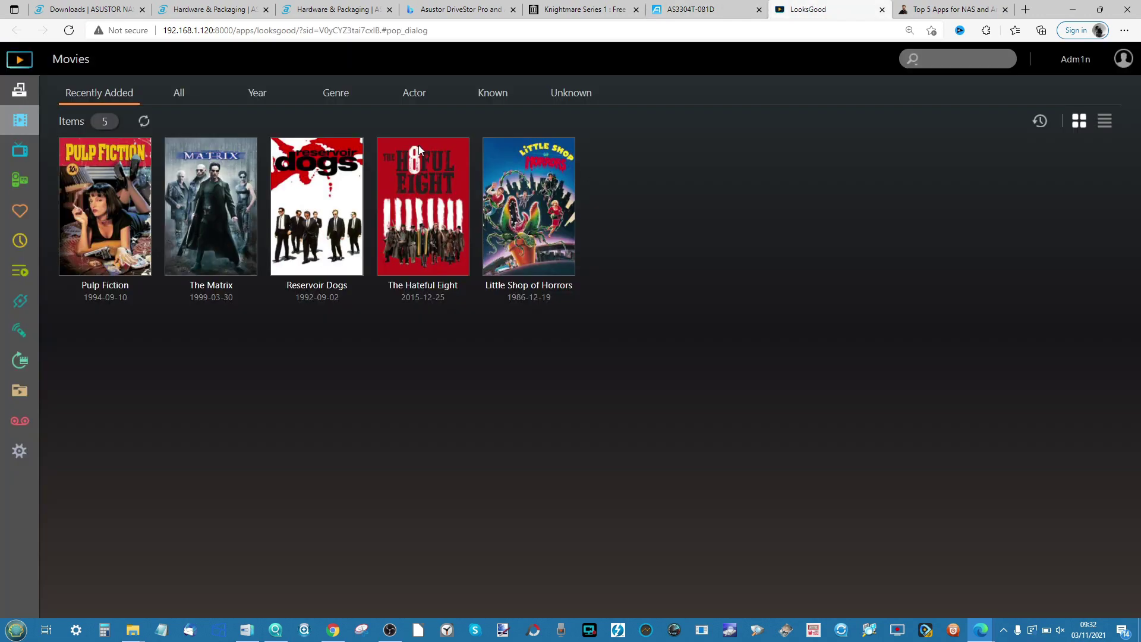
click(721, 8)
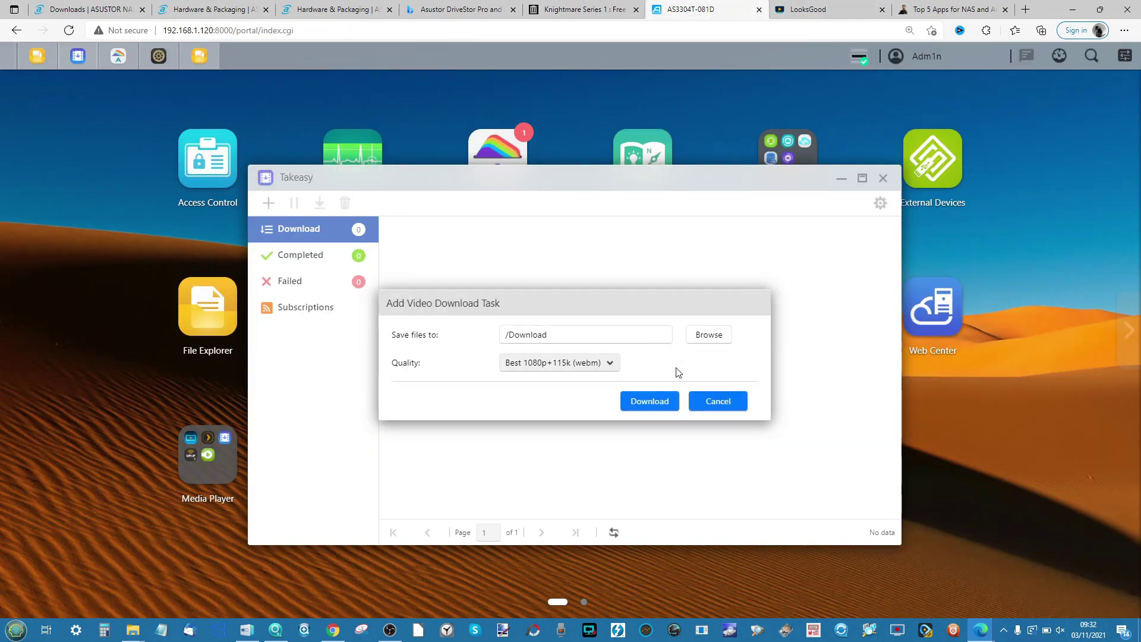
Examine the quality options and destination folders offered for the video download and cancel the task
click(611, 364)
scroll(566, 514, down, 5)
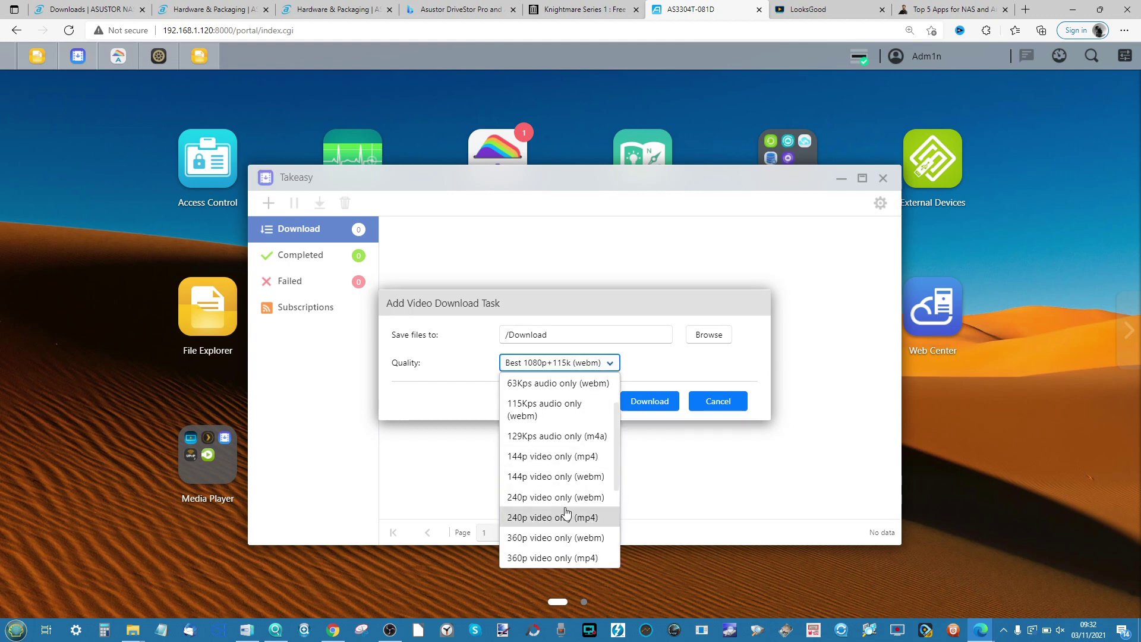
scroll(566, 513, up, 5)
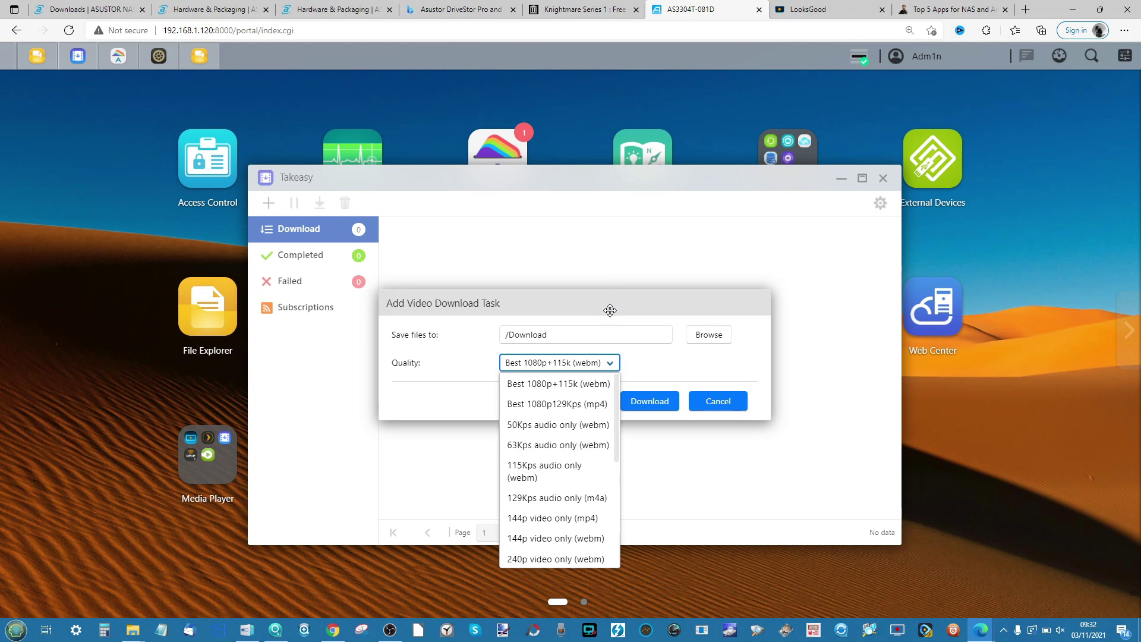
click(699, 335)
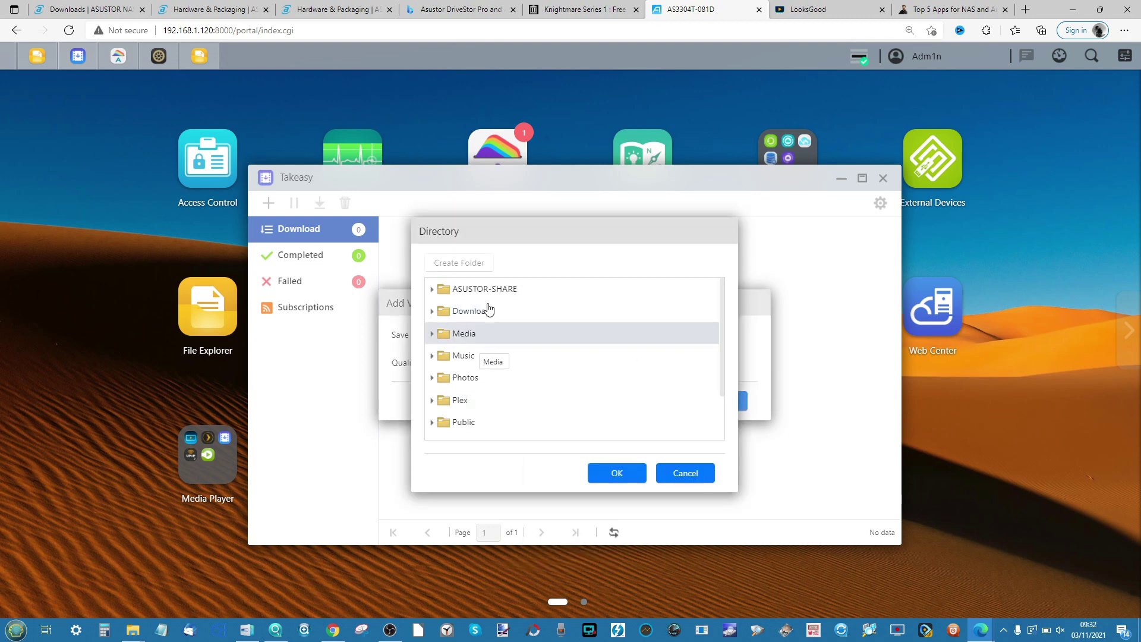
scroll(492, 398, down, 3)
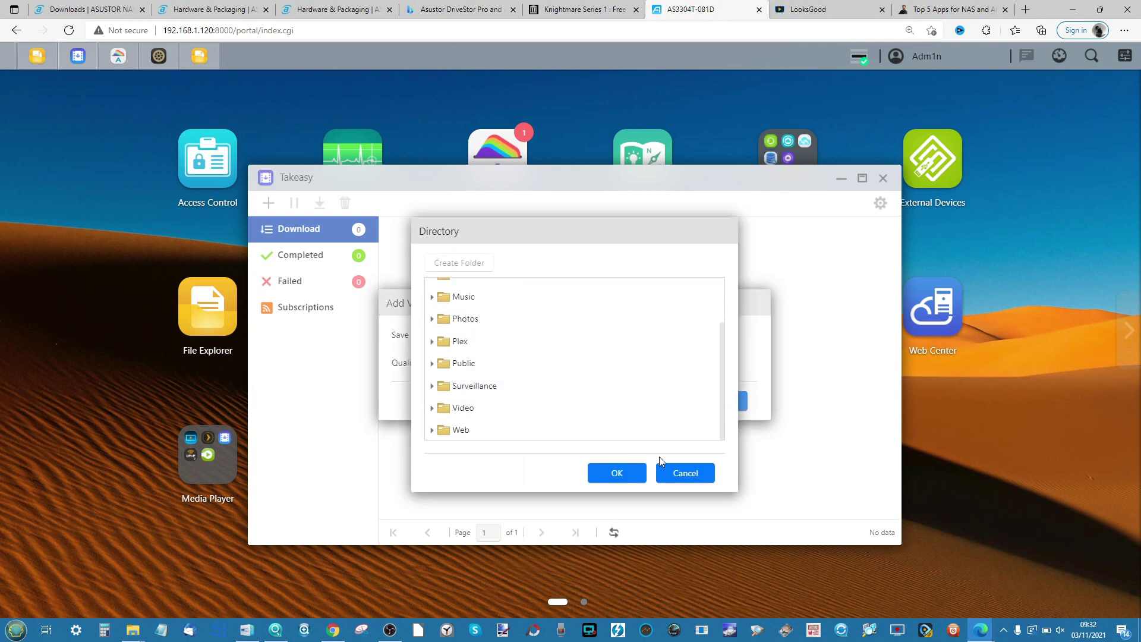
click(661, 473)
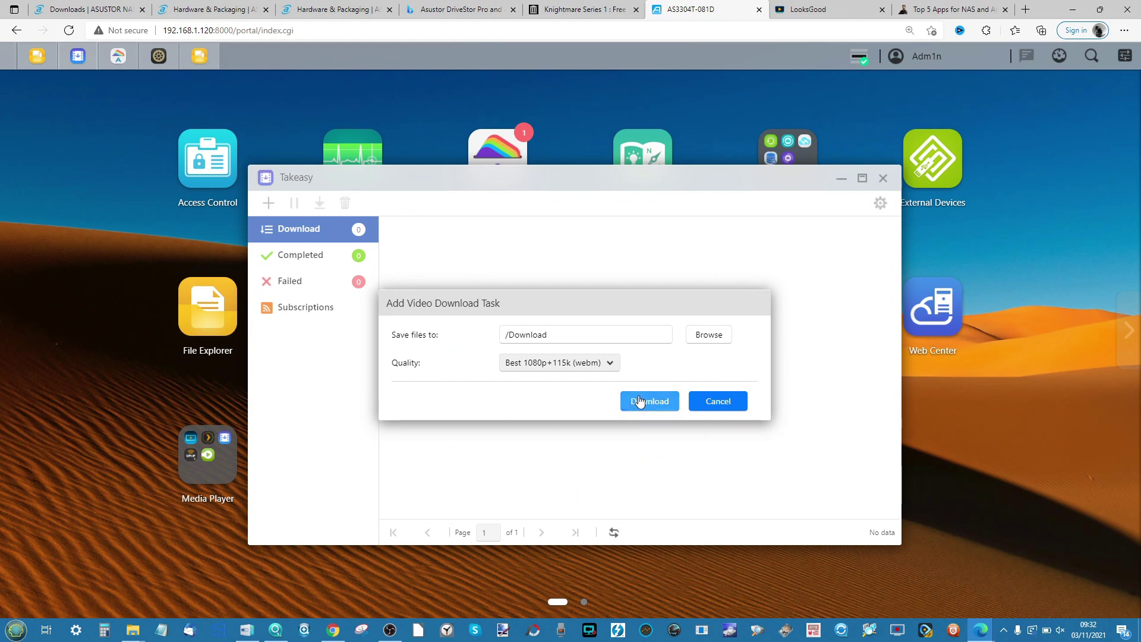
click(719, 401)
Check Takeasy's completed downloads, minimize it and revisit the LooksGood movie library before returning to the NAS desktop
click(310, 260)
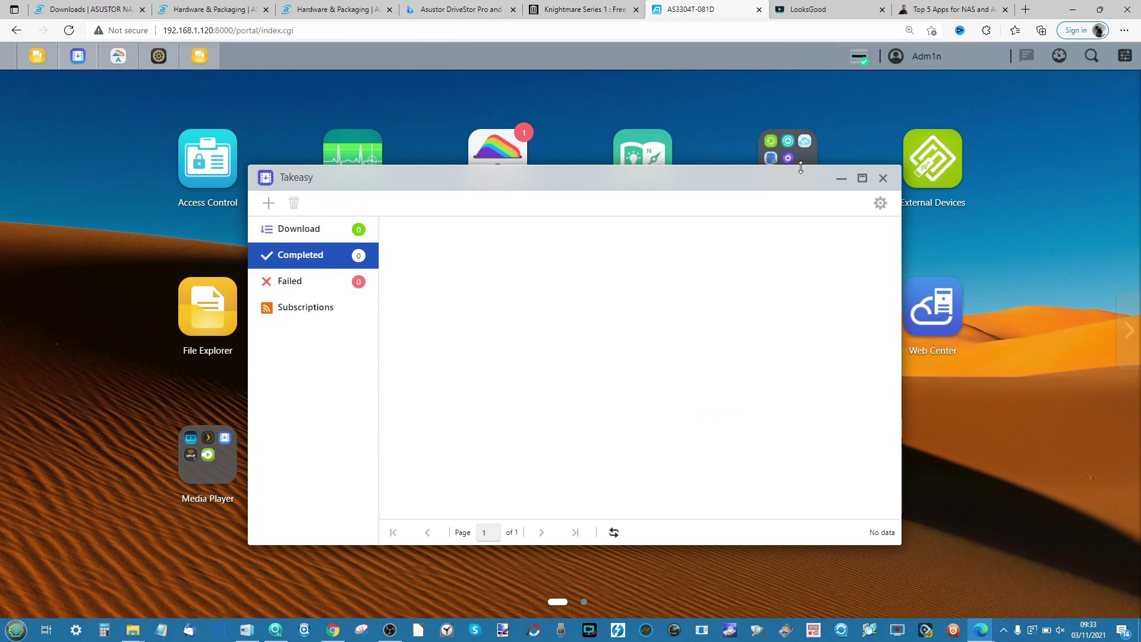
click(841, 179)
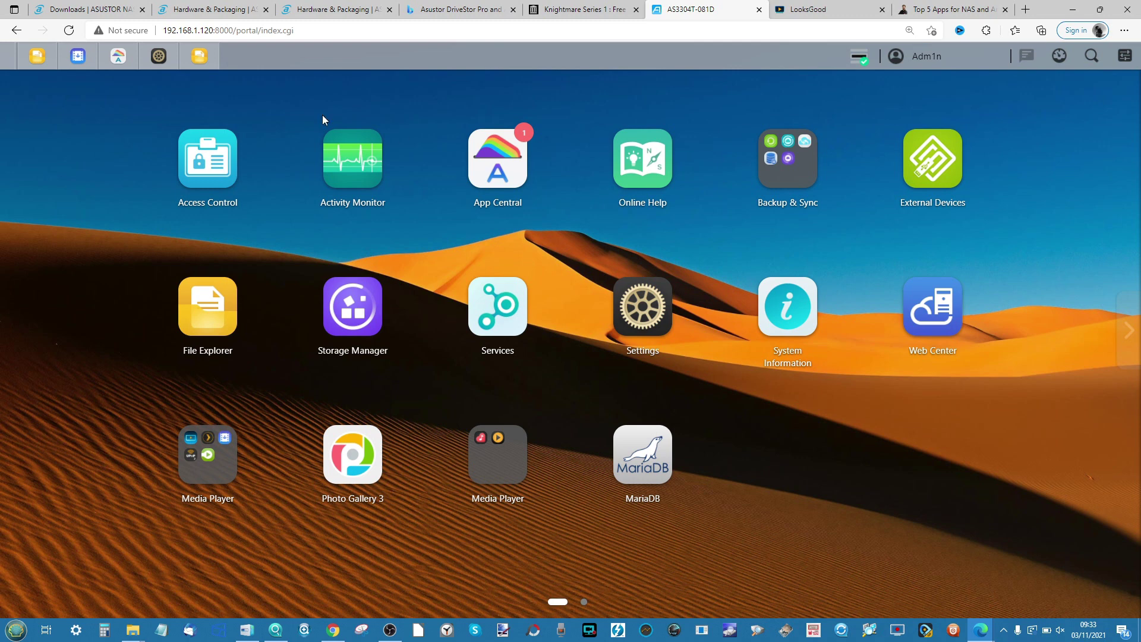
click(799, 10)
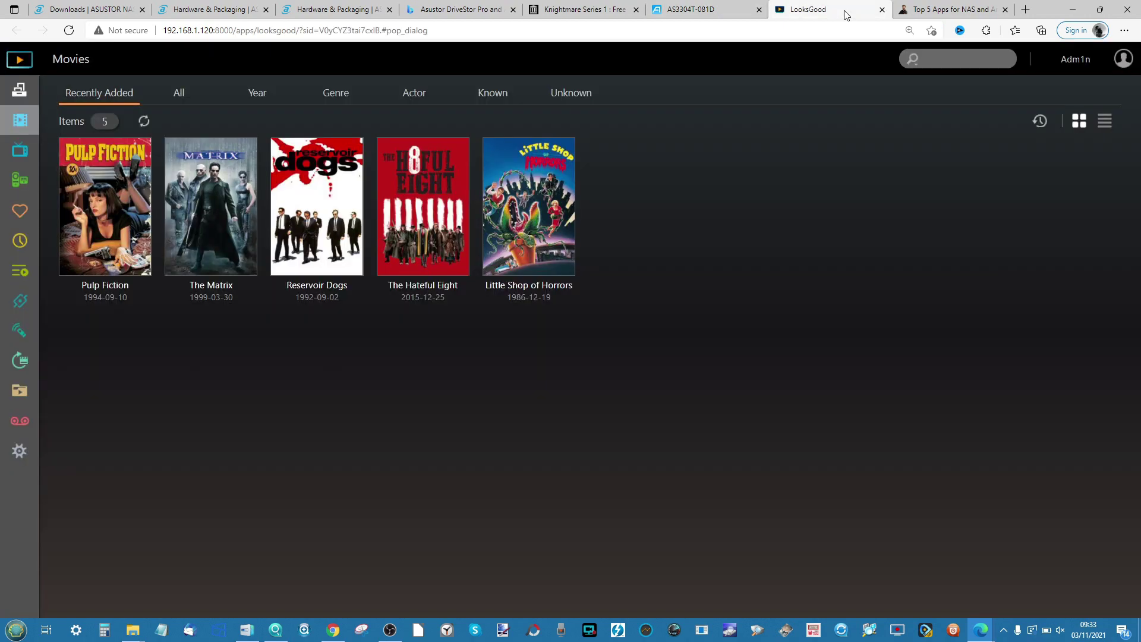
click(709, 13)
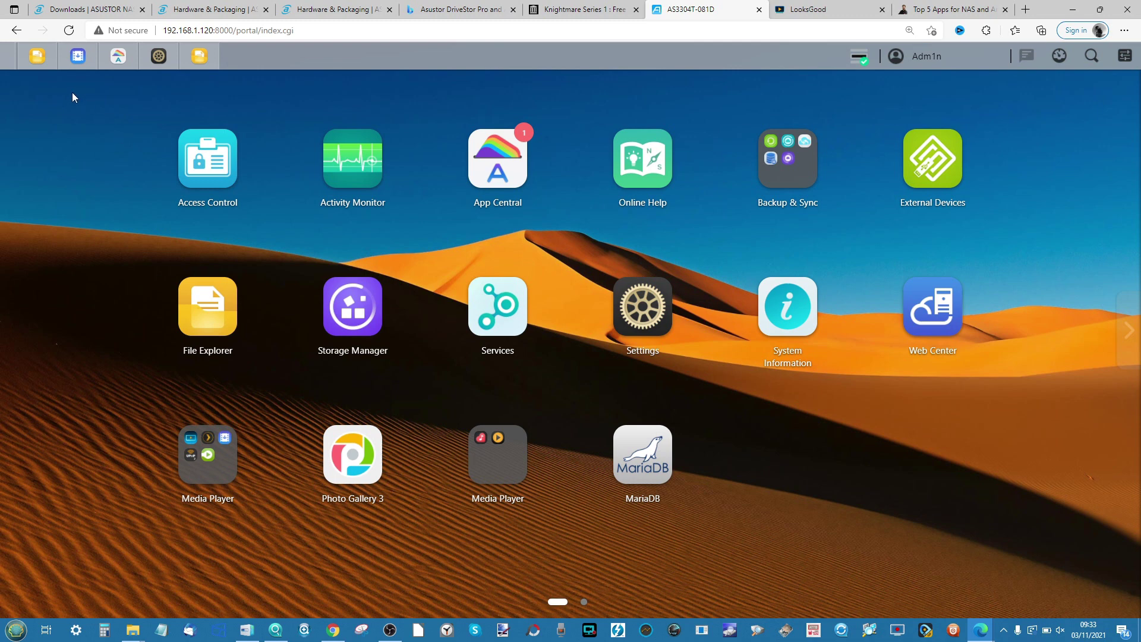
click(158, 57)
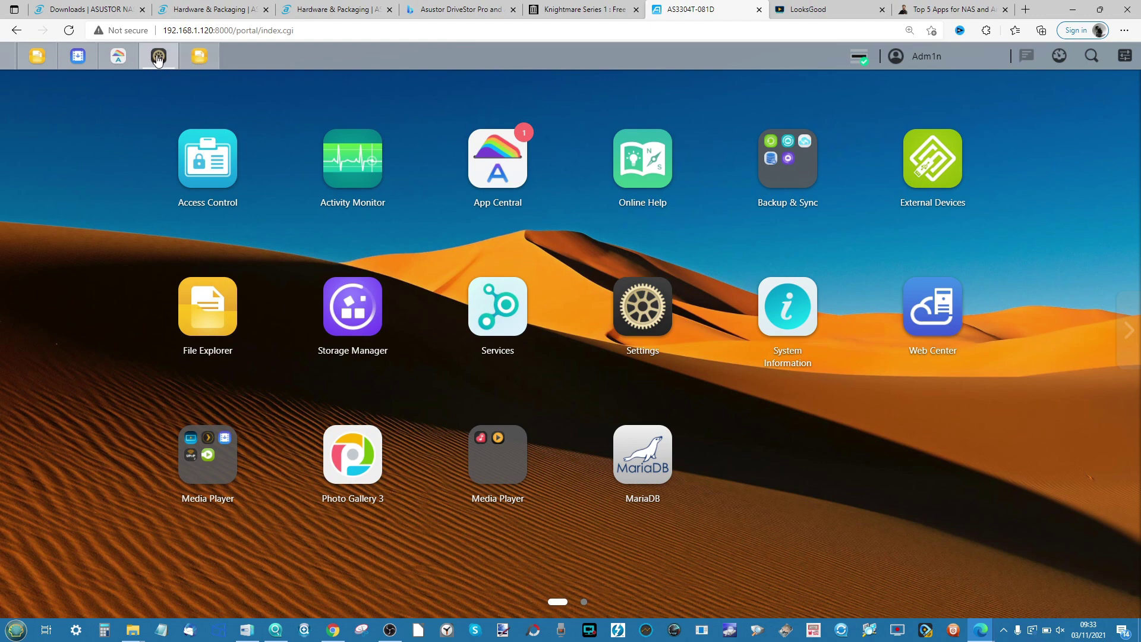
click(158, 56)
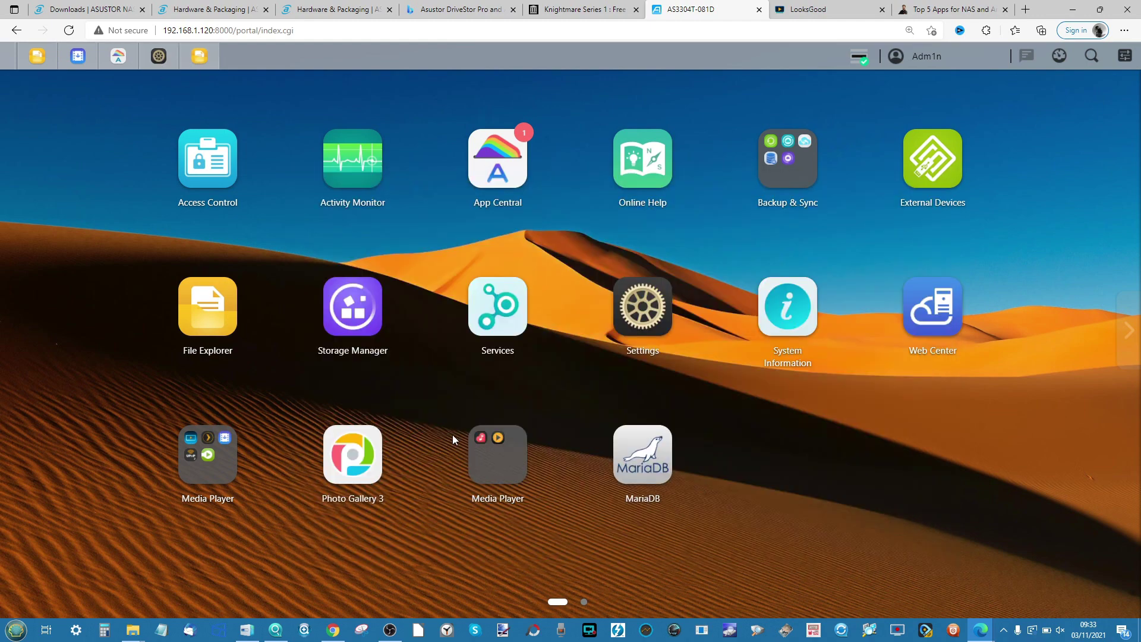
Open MiniDLNA and UPnP Media Server V2 from the Media Player app folder and bring MiniDLNA to the front
click(206, 445)
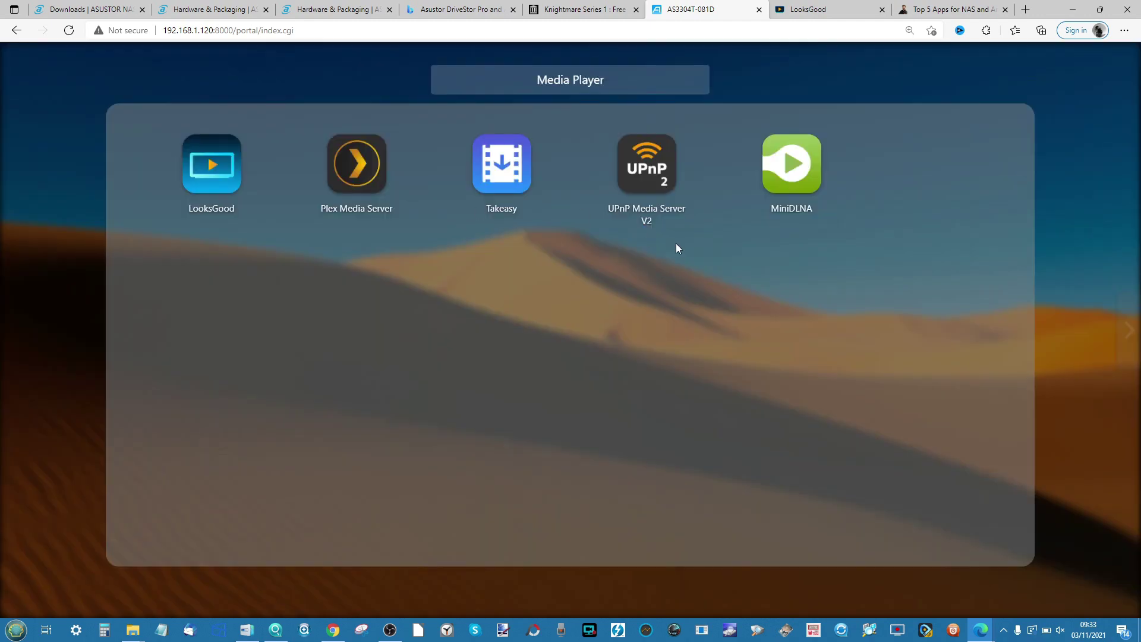
click(793, 163)
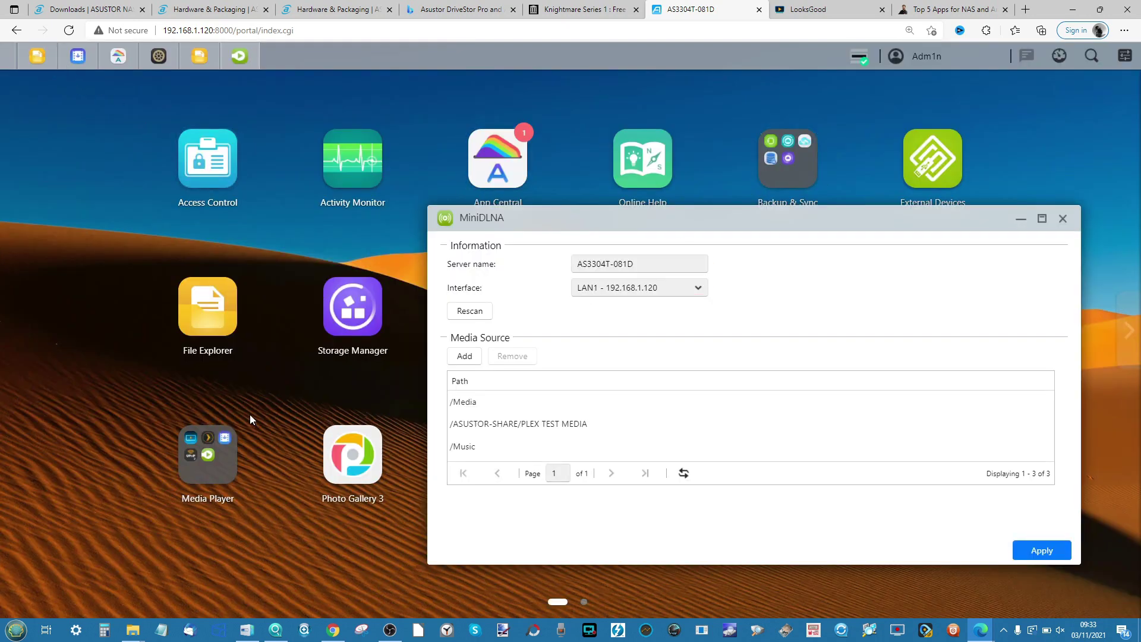
click(223, 443)
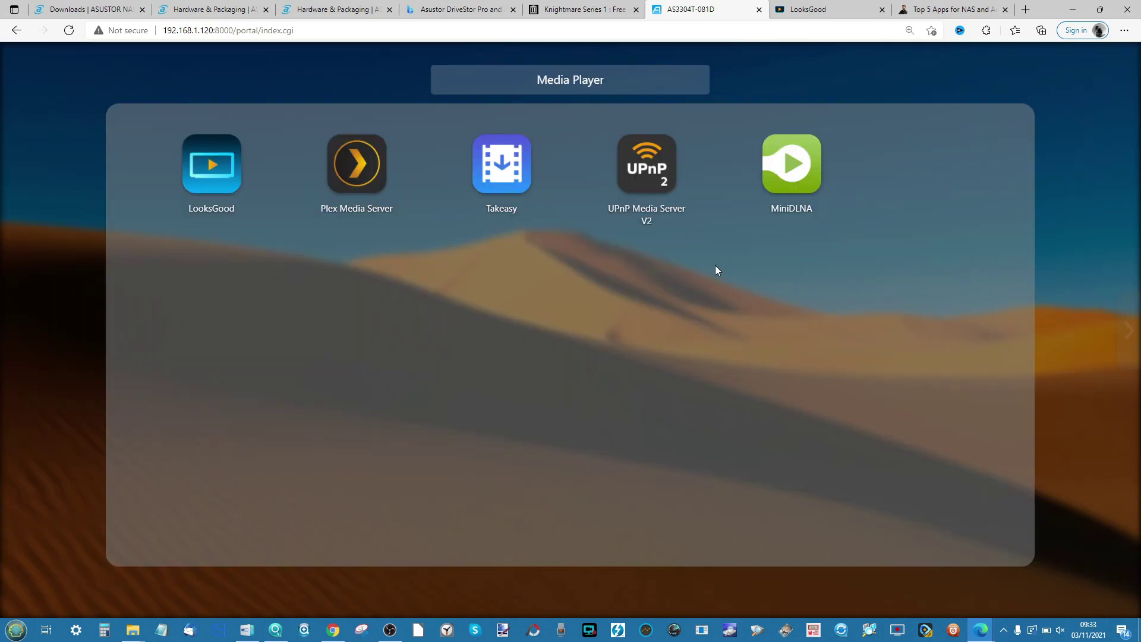
click(639, 173)
click(837, 236)
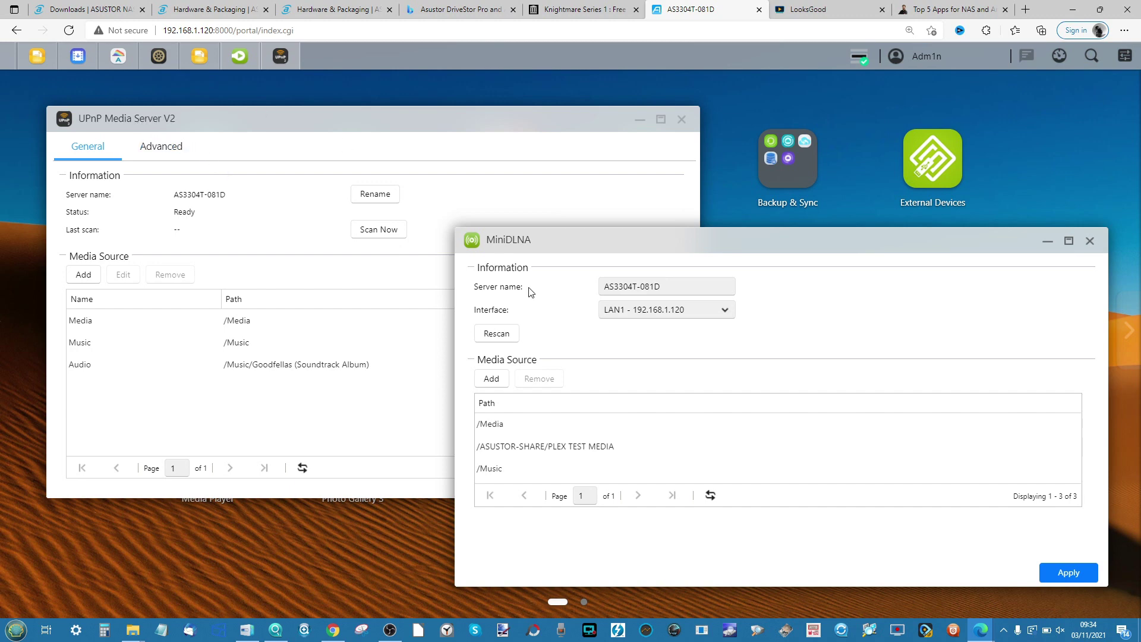
Minimize UPnP Media Server V2 and move MiniDLNA toward the middle of the desktop to view its network interface choices
drag(538, 242, 544, 249)
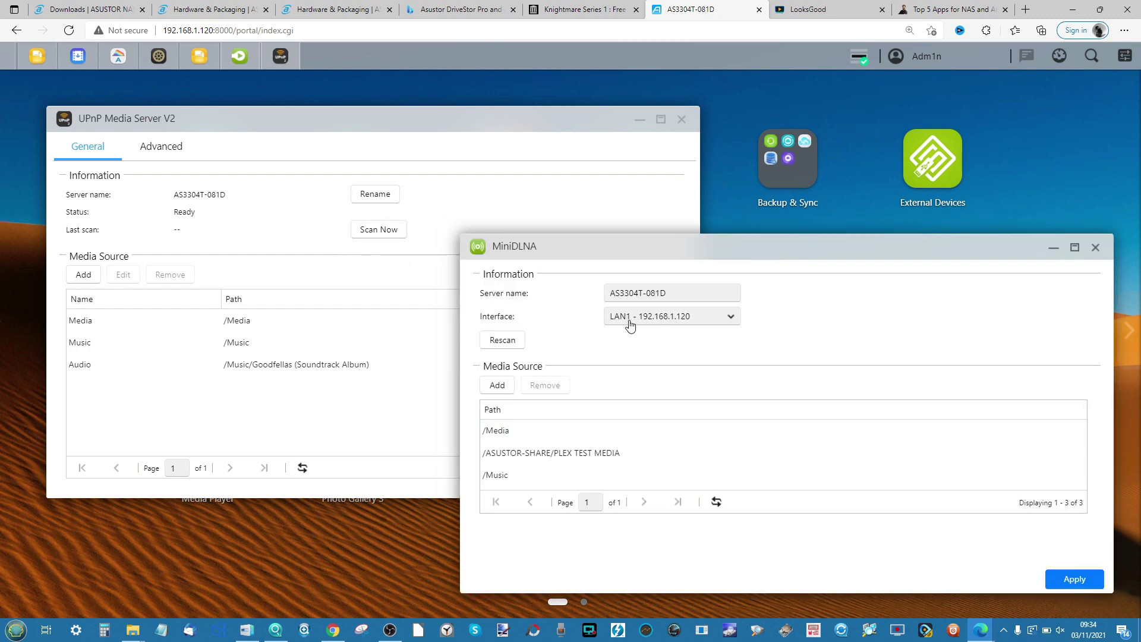
click(639, 119)
drag(707, 245, 412, 108)
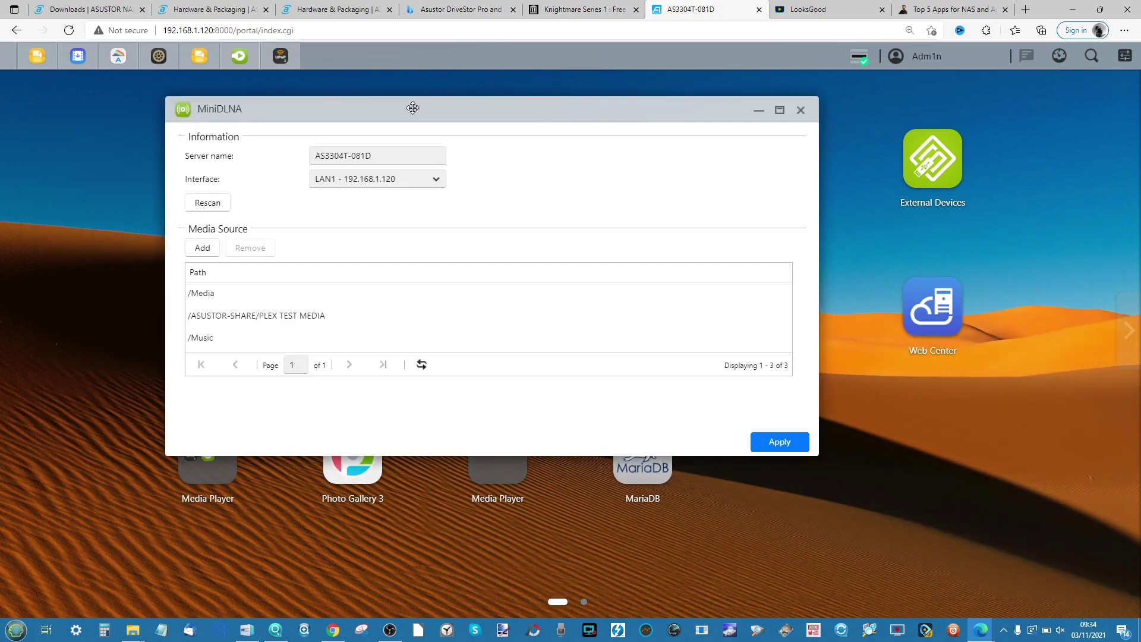
click(408, 180)
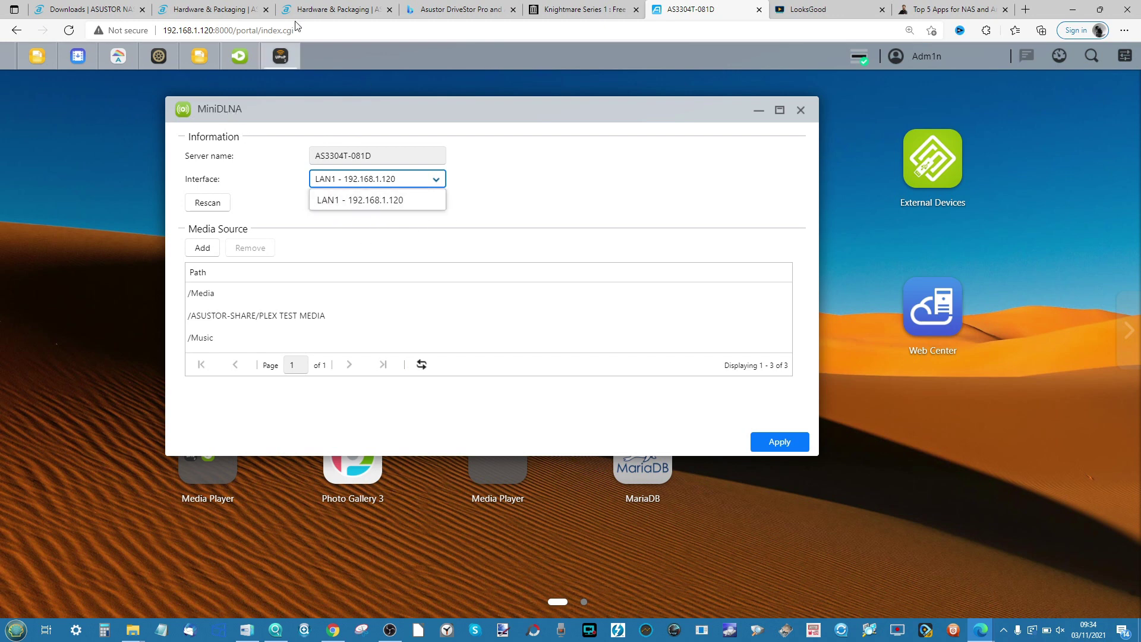
Inspect the NAS's rear network ports on the ASUSTOR Hardware & Packaging page and return to the NAS desktop
click(314, 7)
scroll(800, 304, up, 5)
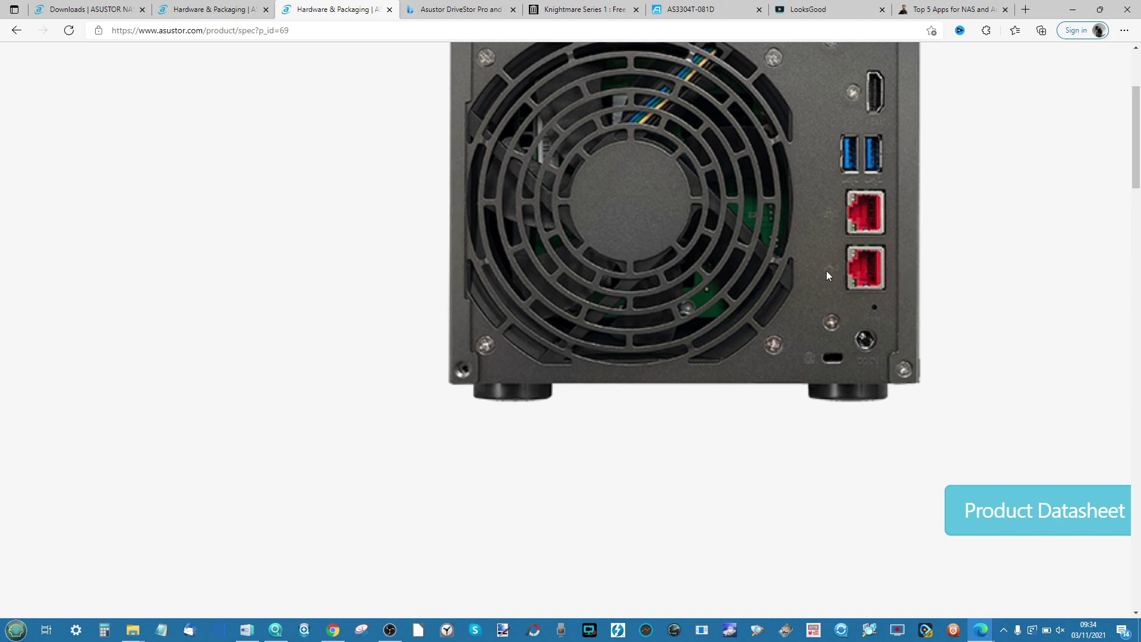
scroll(827, 284, down, 5)
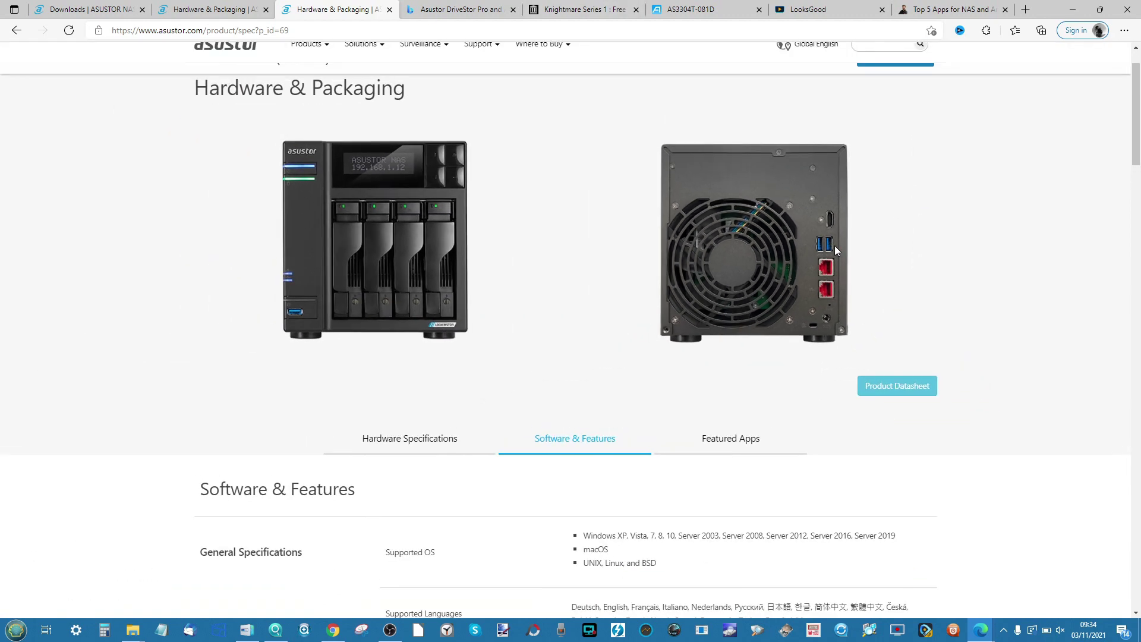
click(764, 7)
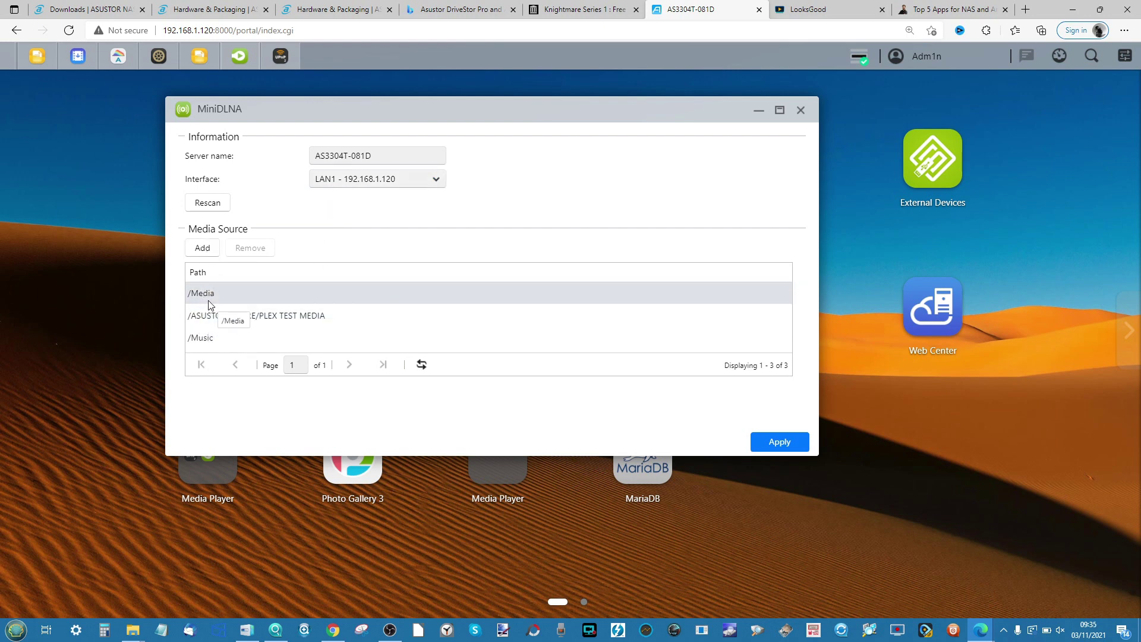
Add the /Video shared folder as a media source in MiniDLNA
click(204, 250)
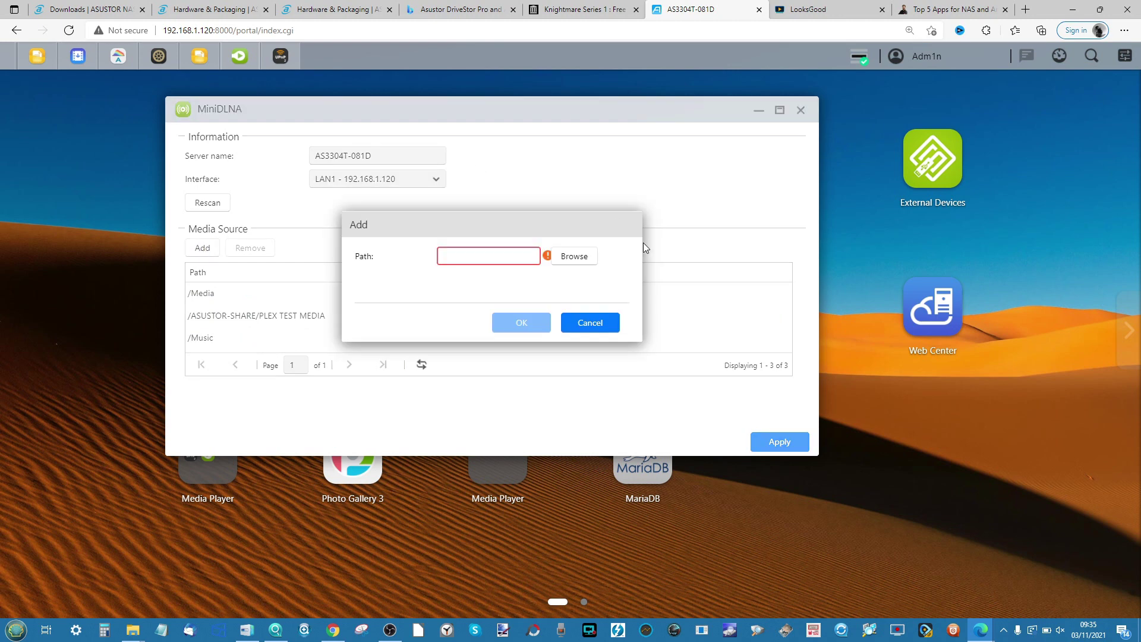
click(574, 256)
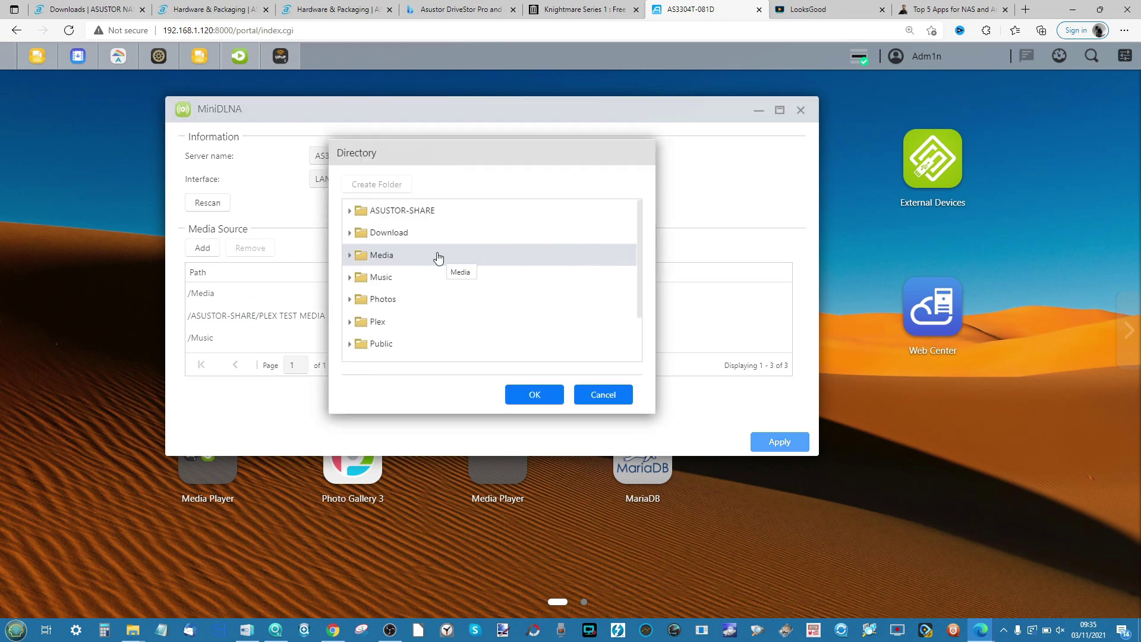
scroll(378, 257, down, 3)
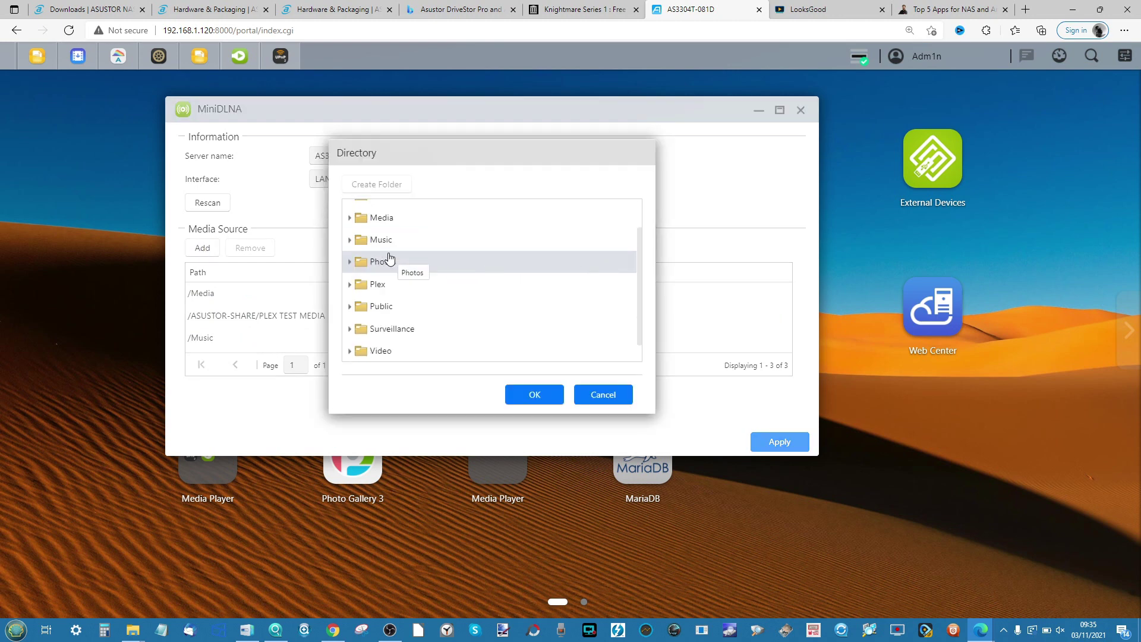
click(378, 335)
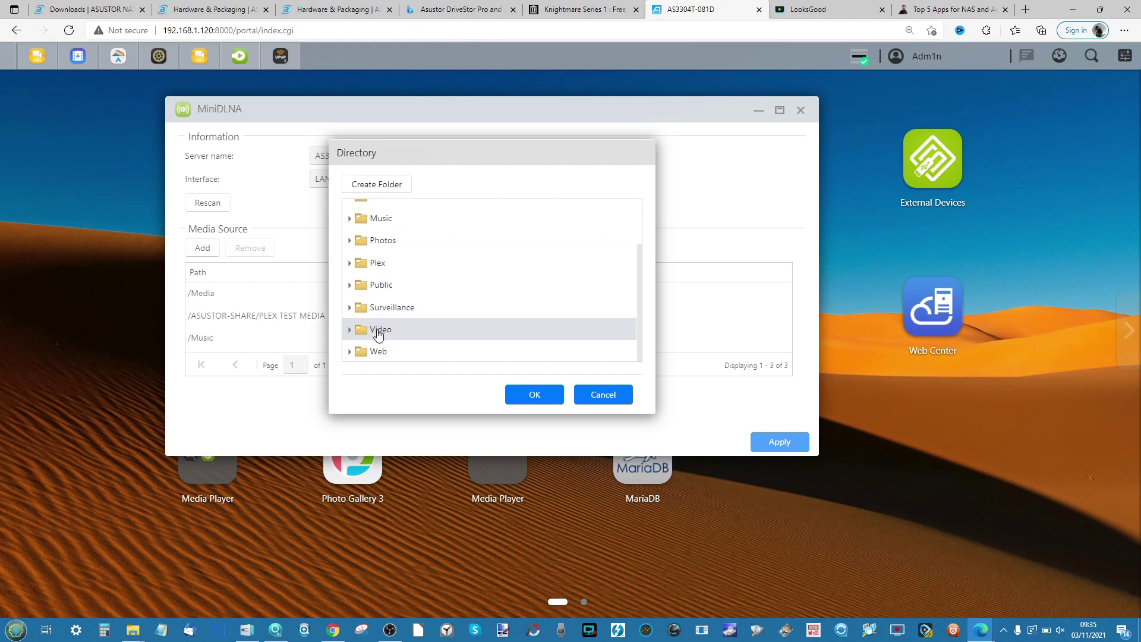
click(535, 397)
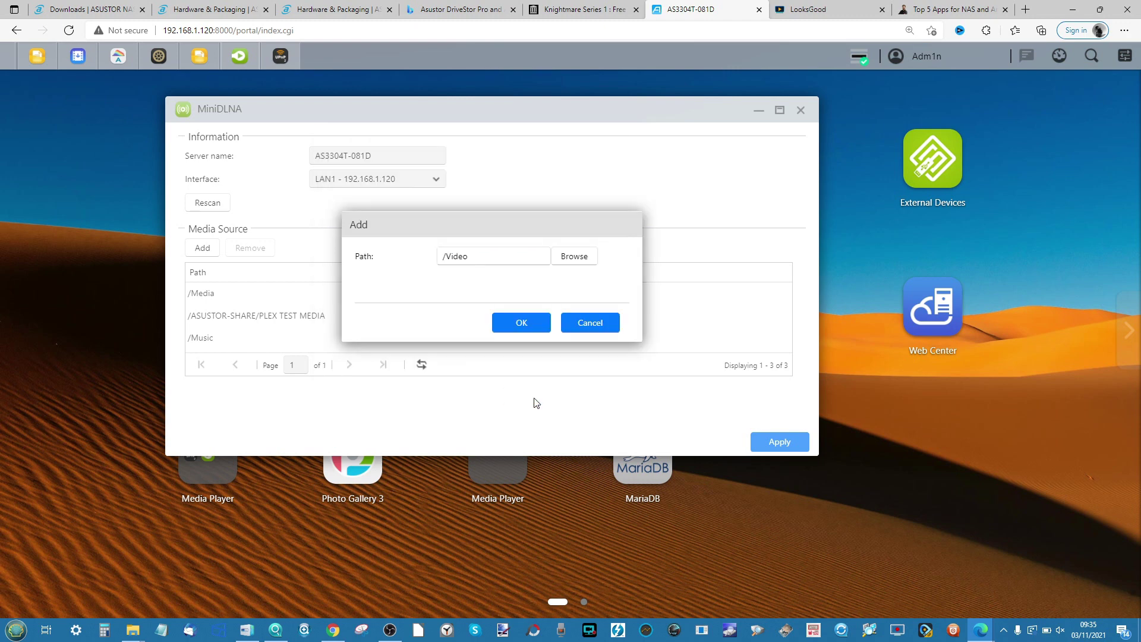
click(531, 322)
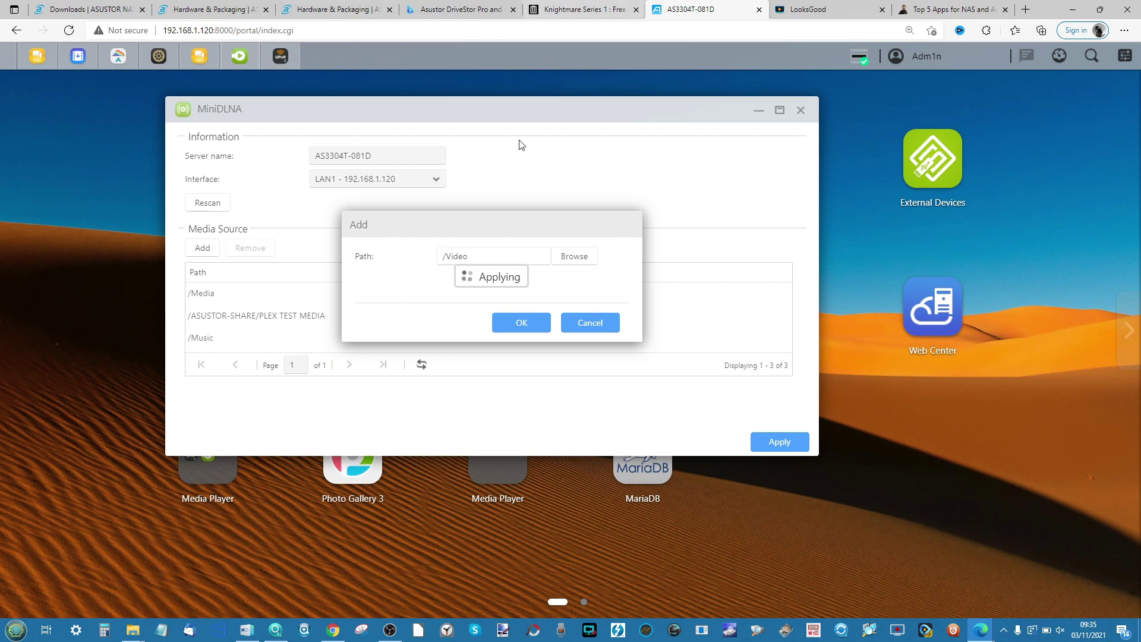
View the Knightmare file in File Explorer's Video folder, then minimize File Explorer
click(199, 56)
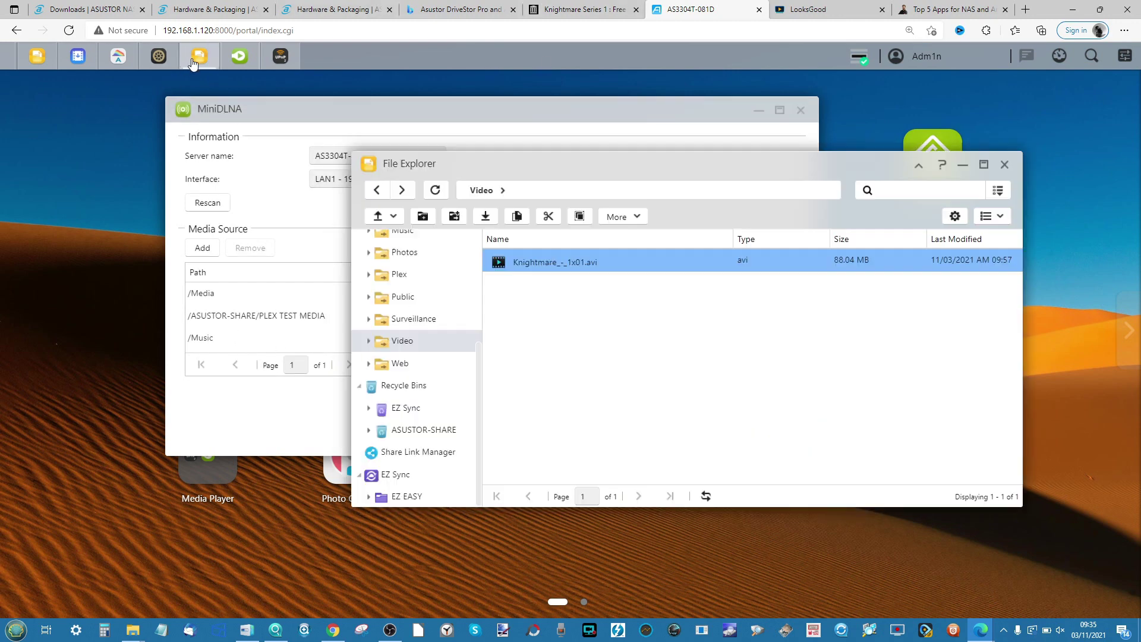
drag(515, 260, 891, 191)
click(963, 164)
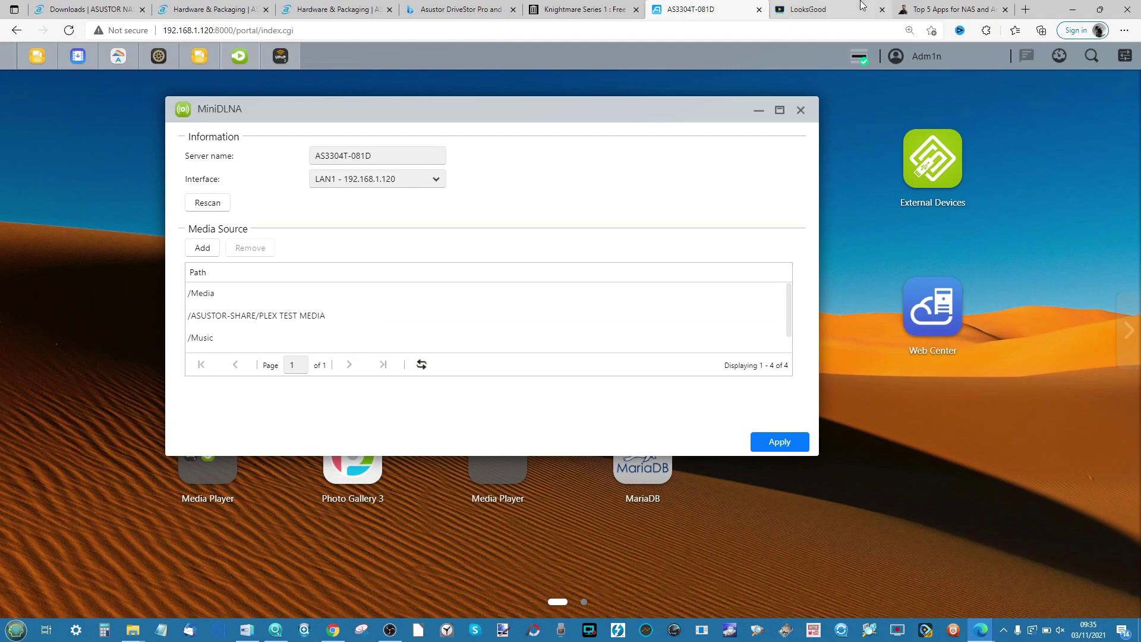
Read through the NASCompares article on the top 5 apps for NAS and Amazon FireTV and return to the NAS desktop
click(927, 9)
scroll(455, 274, down, 2)
scroll(455, 270, up, 20)
scroll(455, 270, up, 6)
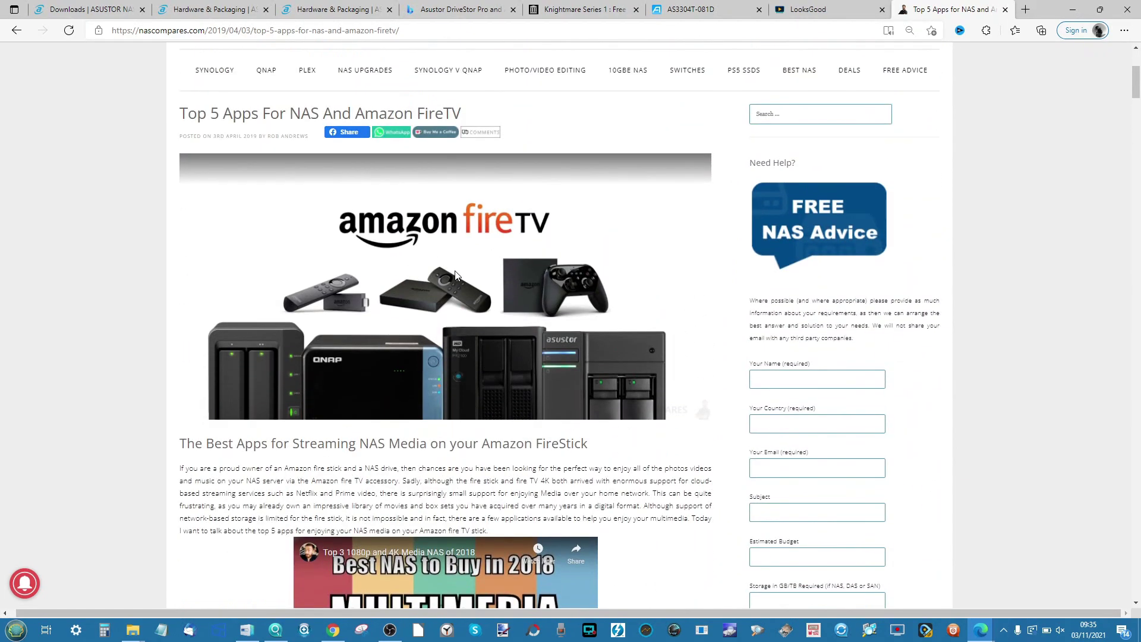
scroll(456, 275, down, 1)
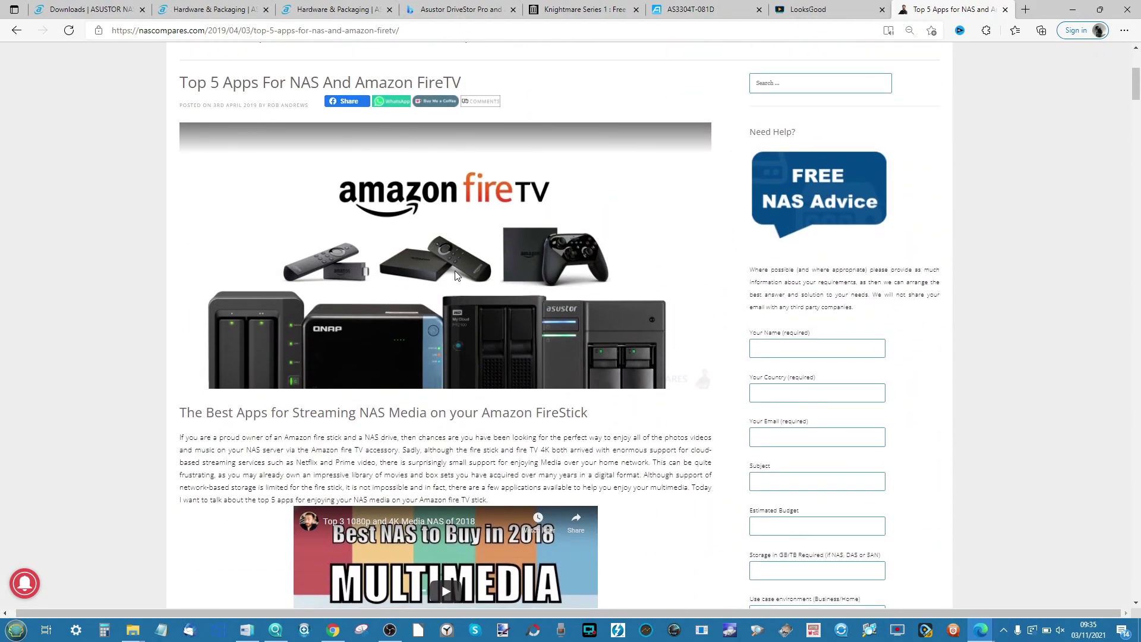
scroll(1, 338, down, 15)
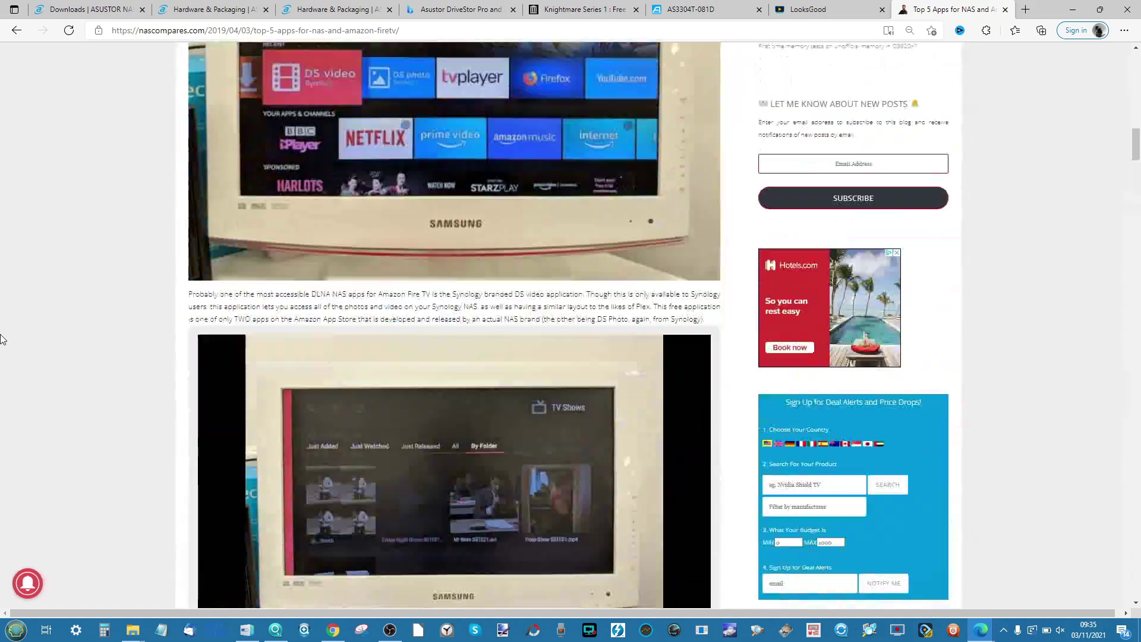
scroll(1, 338, down, 20)
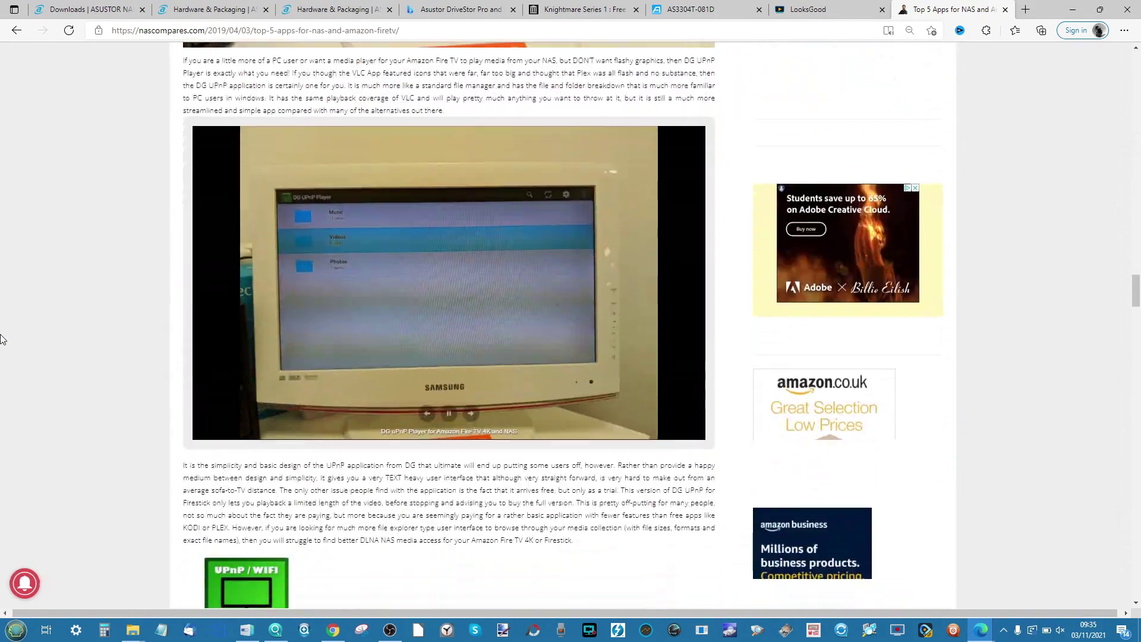
scroll(1, 338, down, 20)
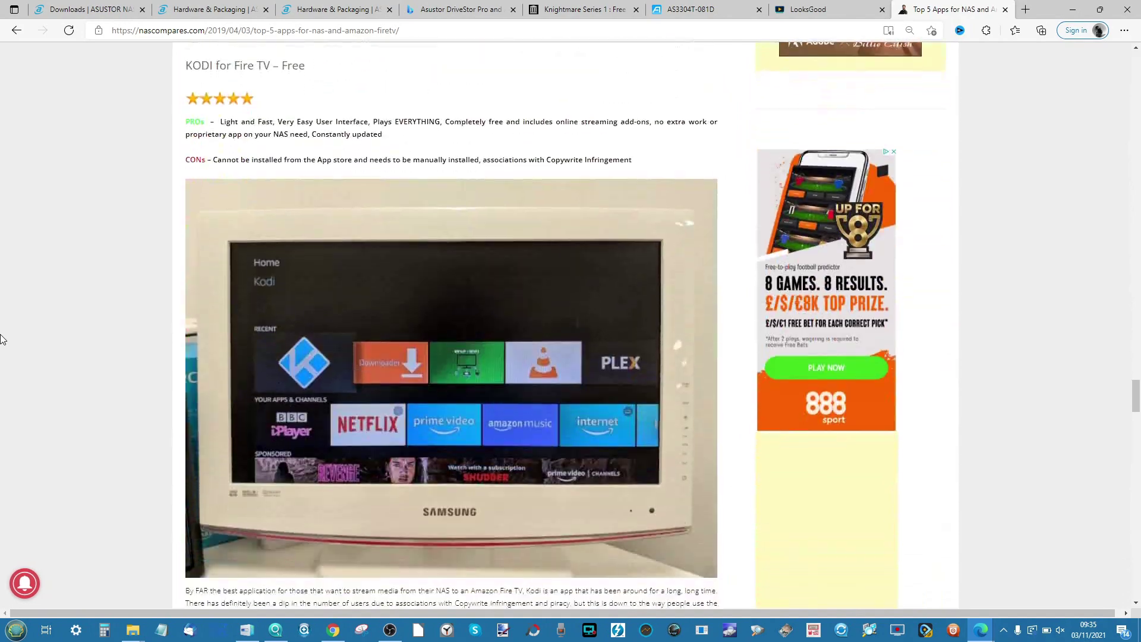
scroll(1, 338, down, 20)
scroll(1, 333, up, 5)
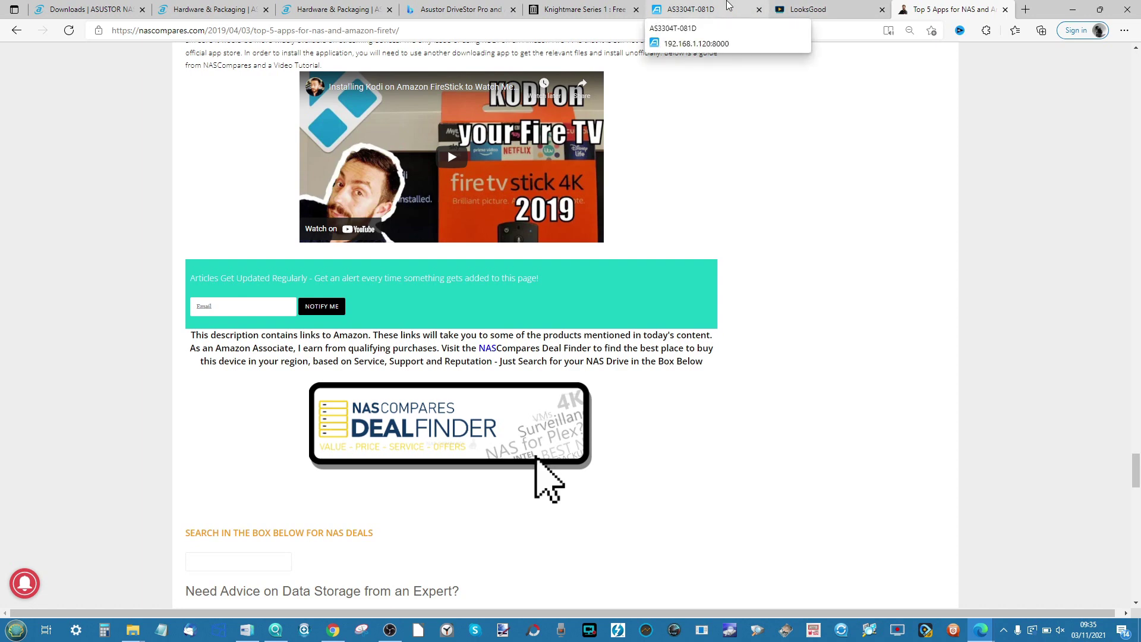
click(729, 7)
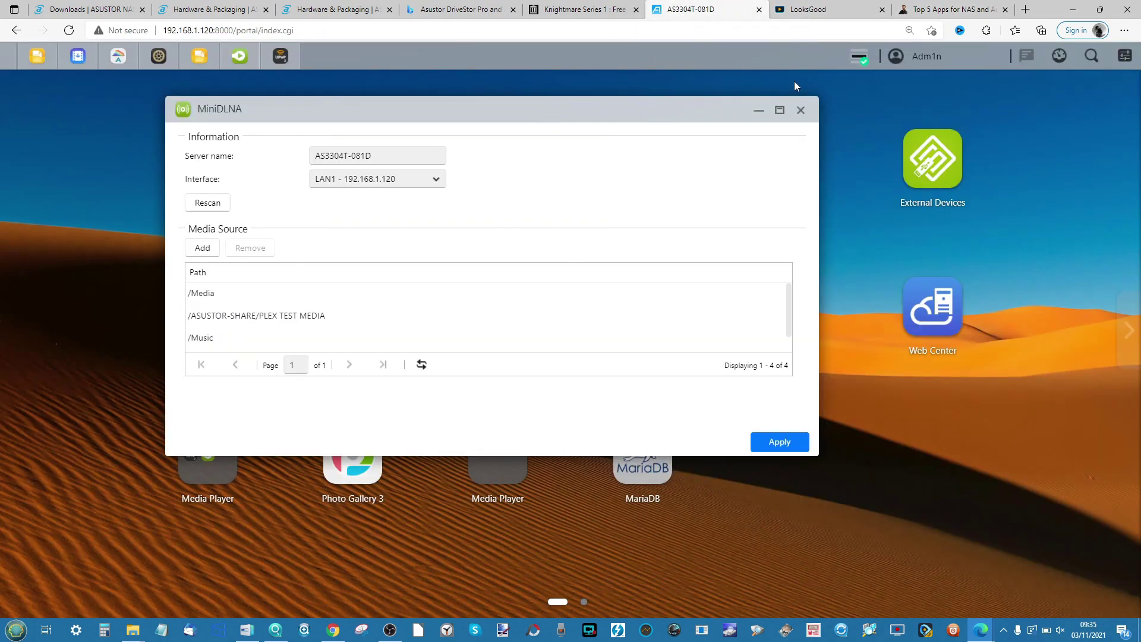
Minimize MiniDLNA and add a media source named Video with path /Video in UPnP Media Server V2
click(759, 110)
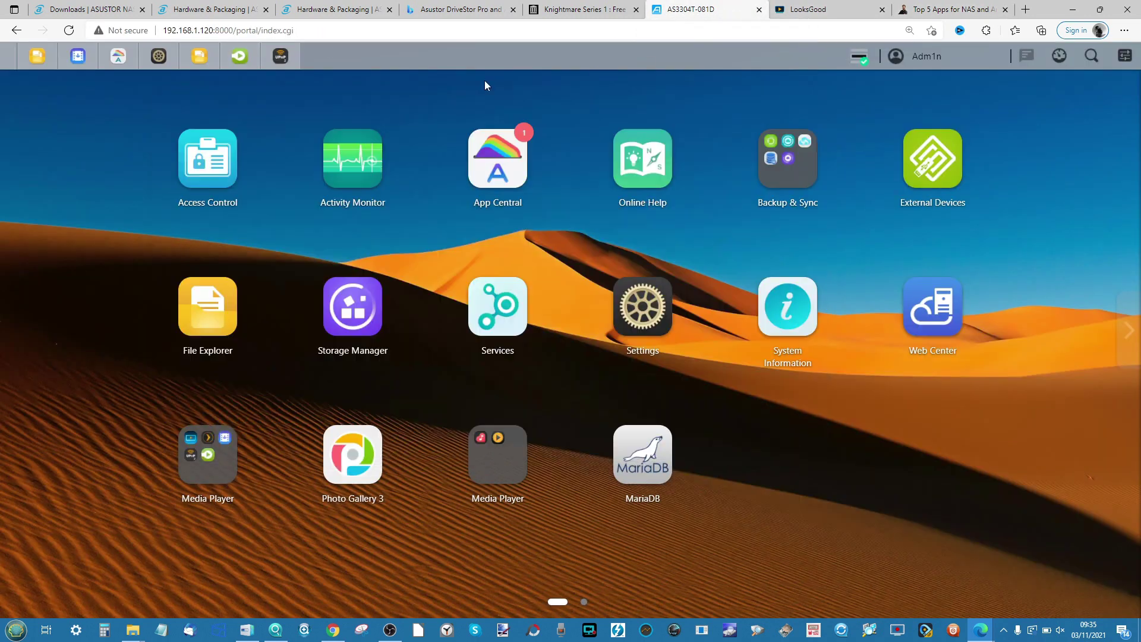
click(282, 57)
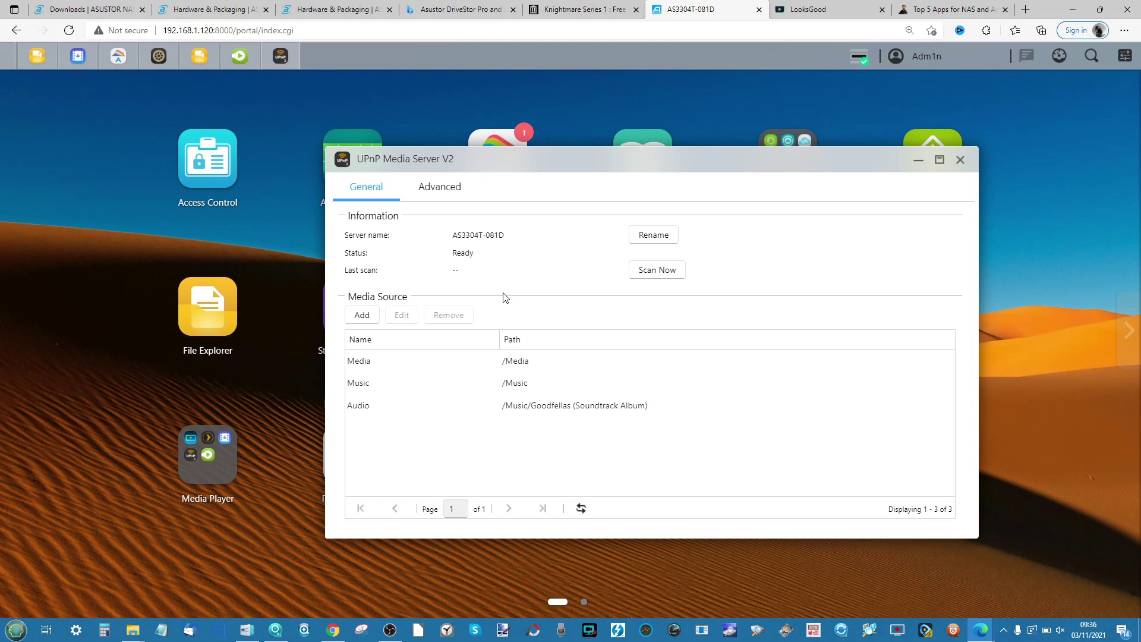
click(365, 316)
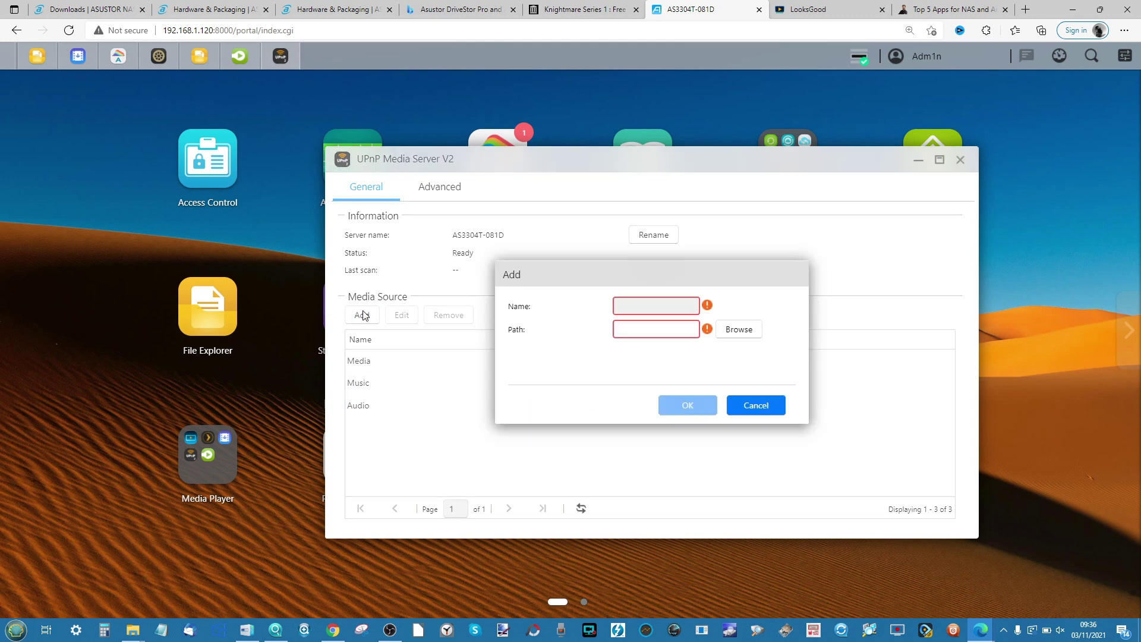
click(682, 310)
text(Video)
click(738, 329)
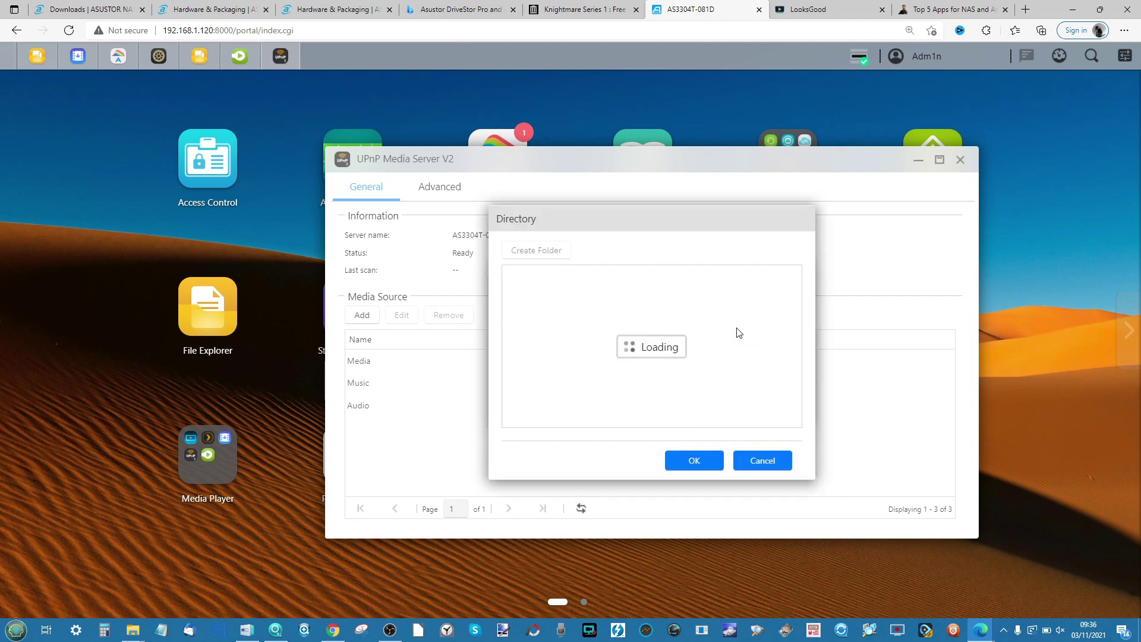
scroll(544, 392, down, 2)
click(543, 397)
click(694, 461)
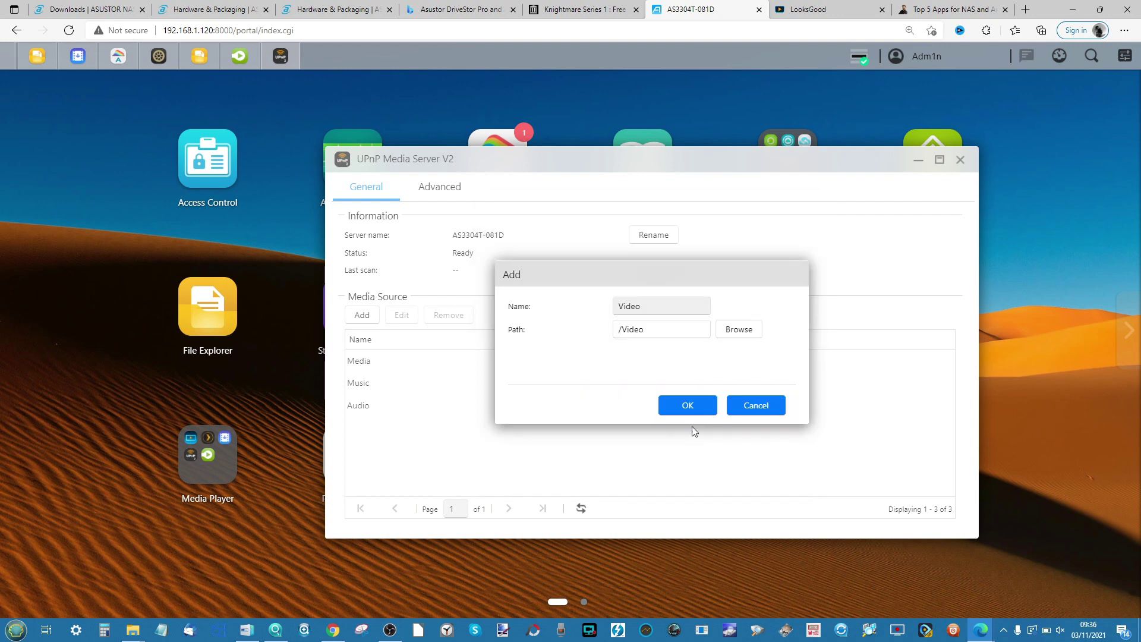
click(691, 406)
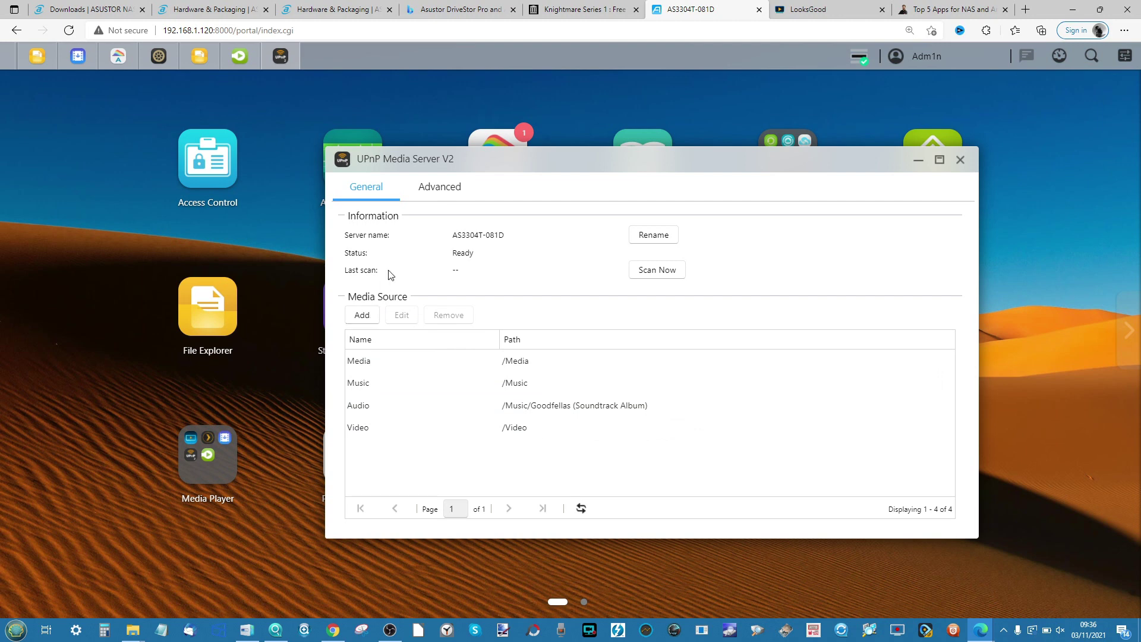
Compare UPnP Media Server V2's media sources with the shared folders in File Explorer, then minimize File Explorer and select the Audio source
click(437, 190)
click(385, 187)
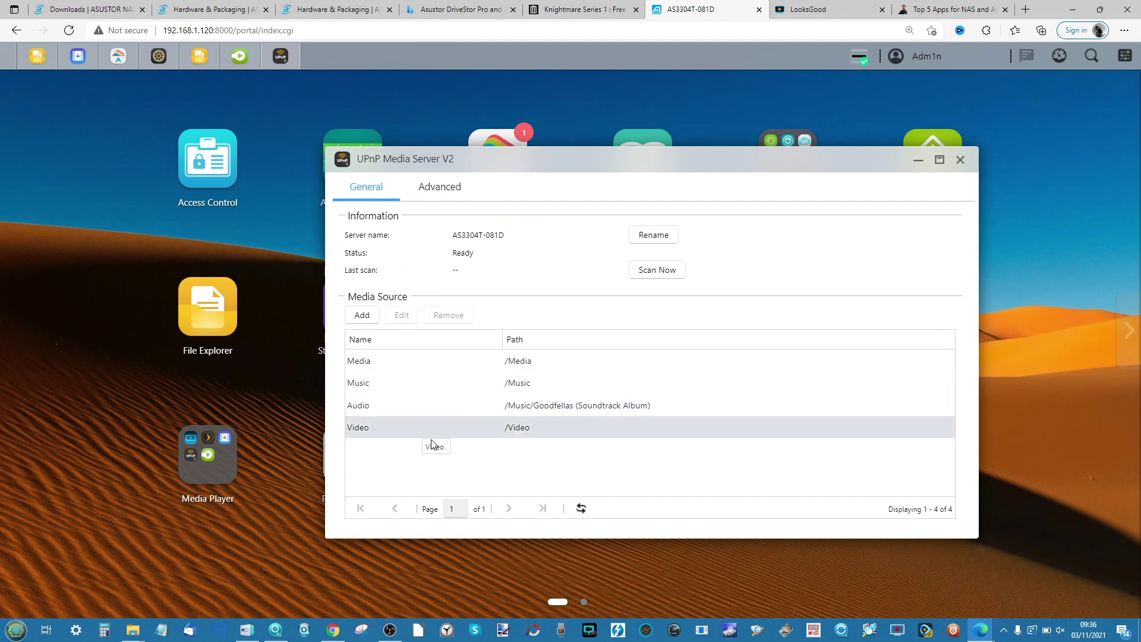
click(200, 57)
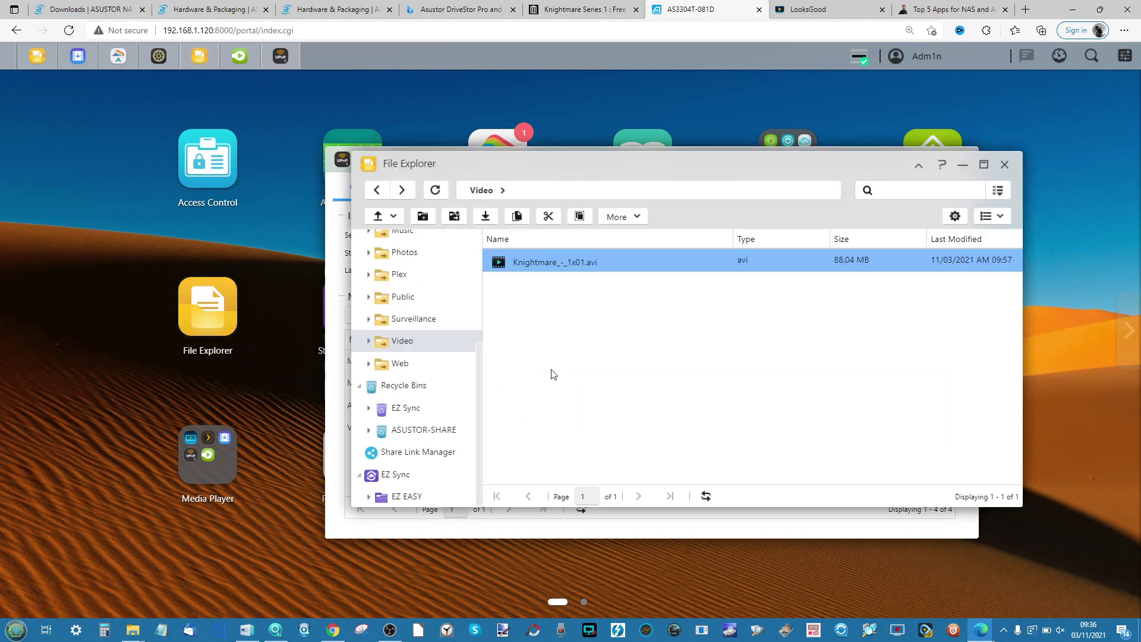
scroll(422, 331, up, 4)
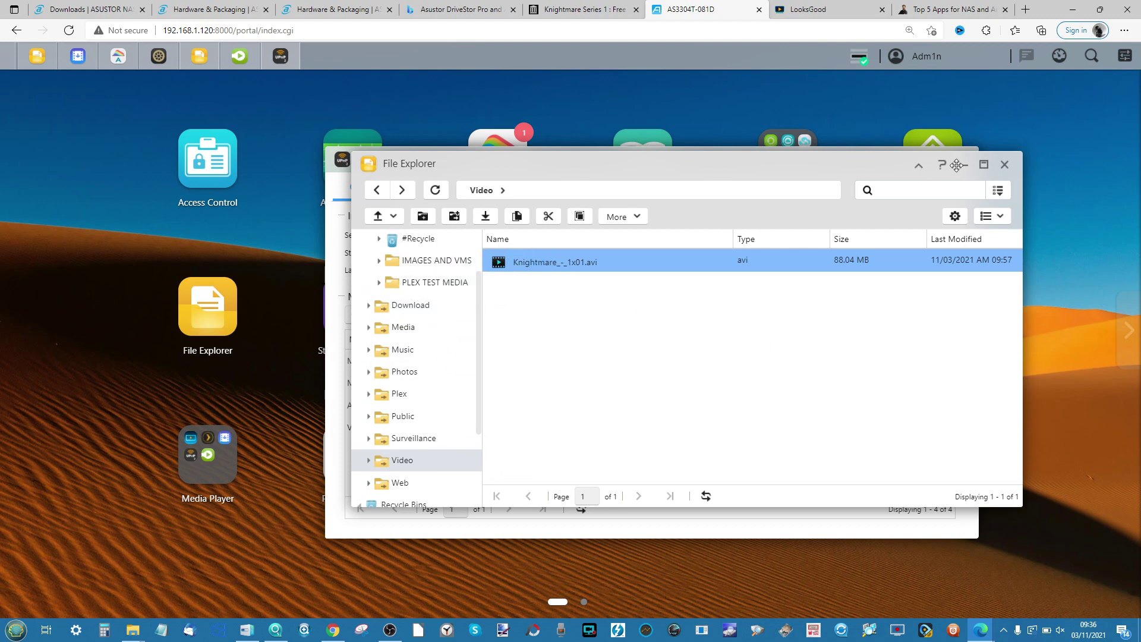
drag(618, 262, 472, 351)
click(963, 165)
click(639, 403)
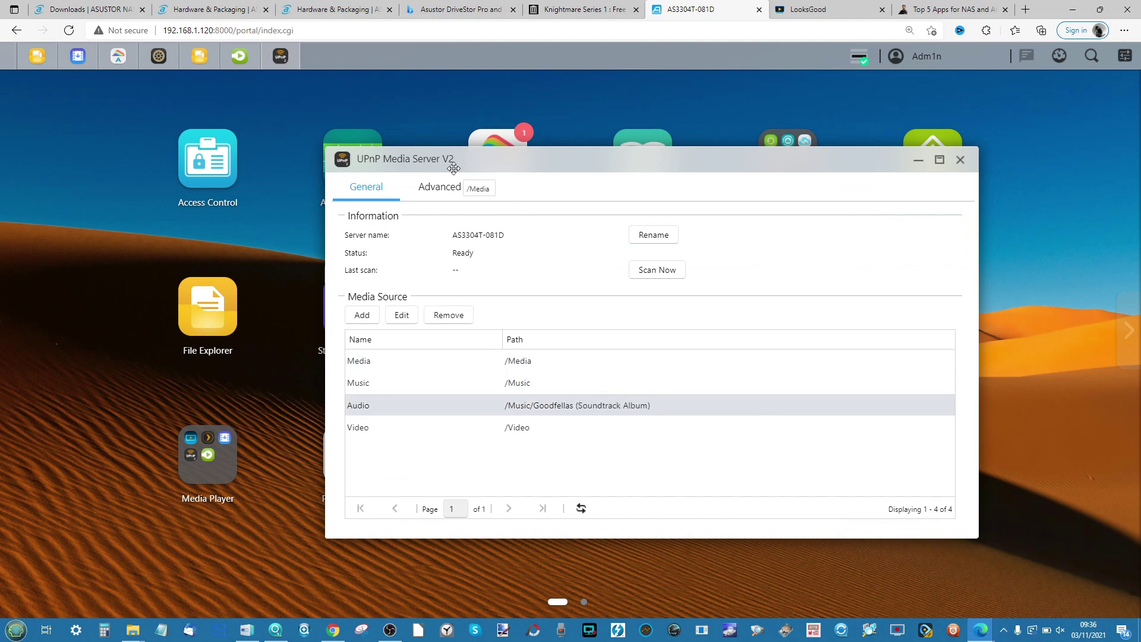
Review the advanced settings and media receivers, toggle receiver 192.168.1.122 off and on, cancel the dialog and close UPnP Media Server V2
click(453, 192)
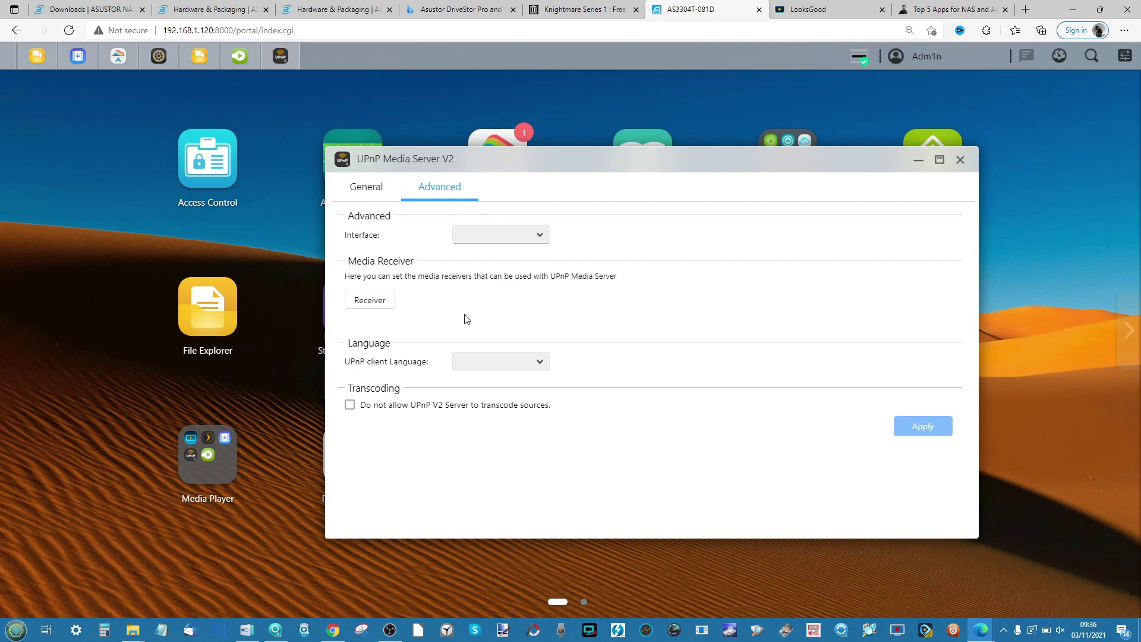
click(377, 300)
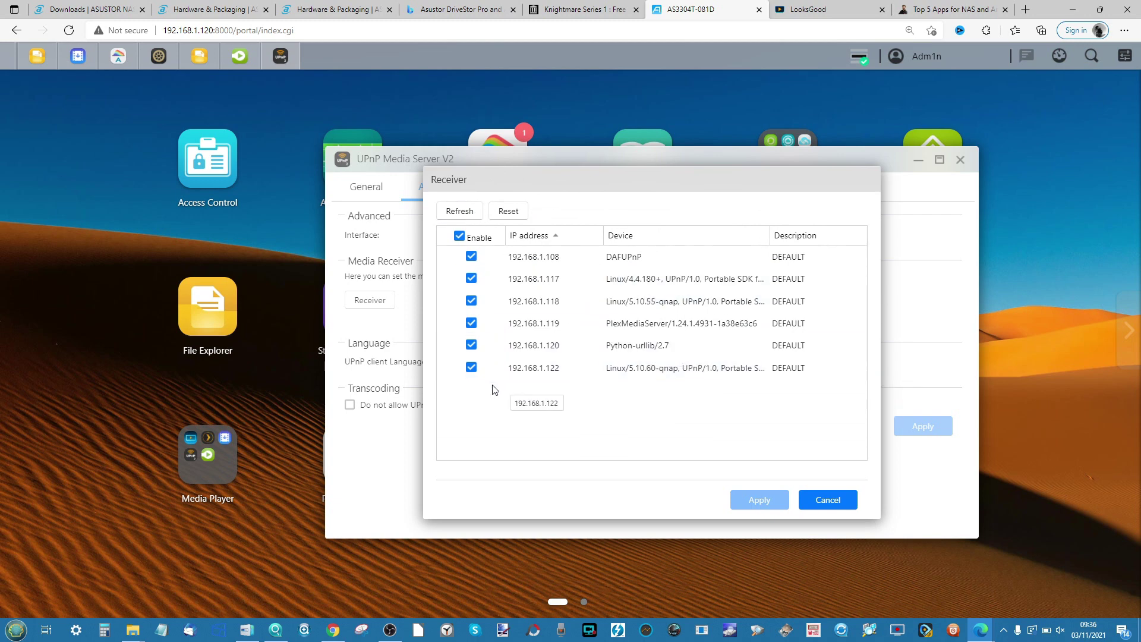
click(471, 368)
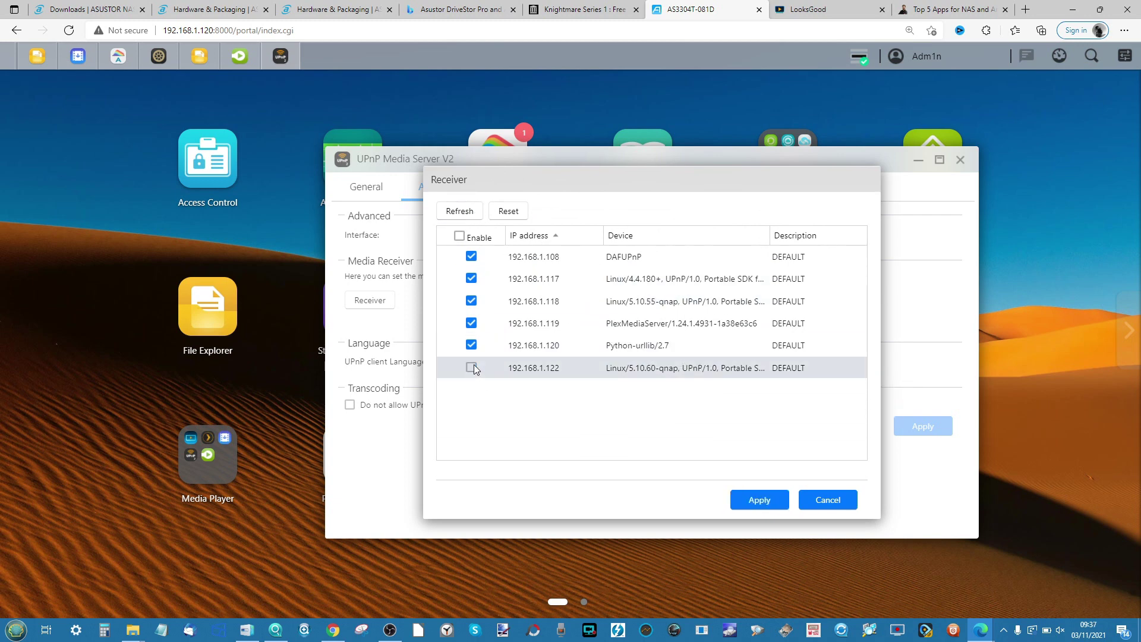
click(472, 368)
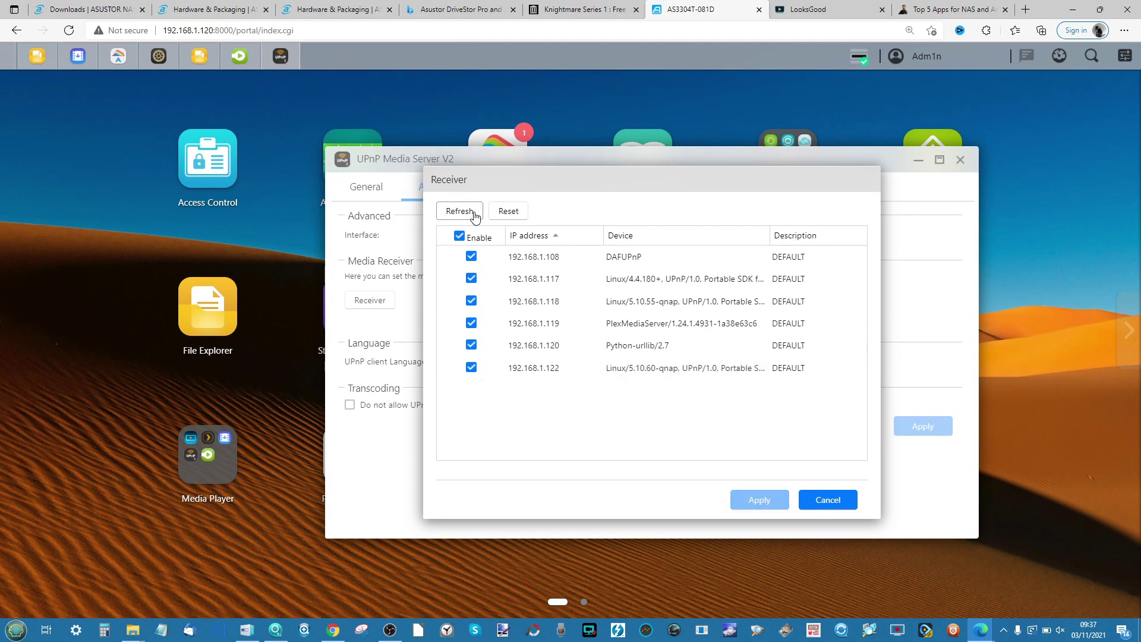
click(809, 500)
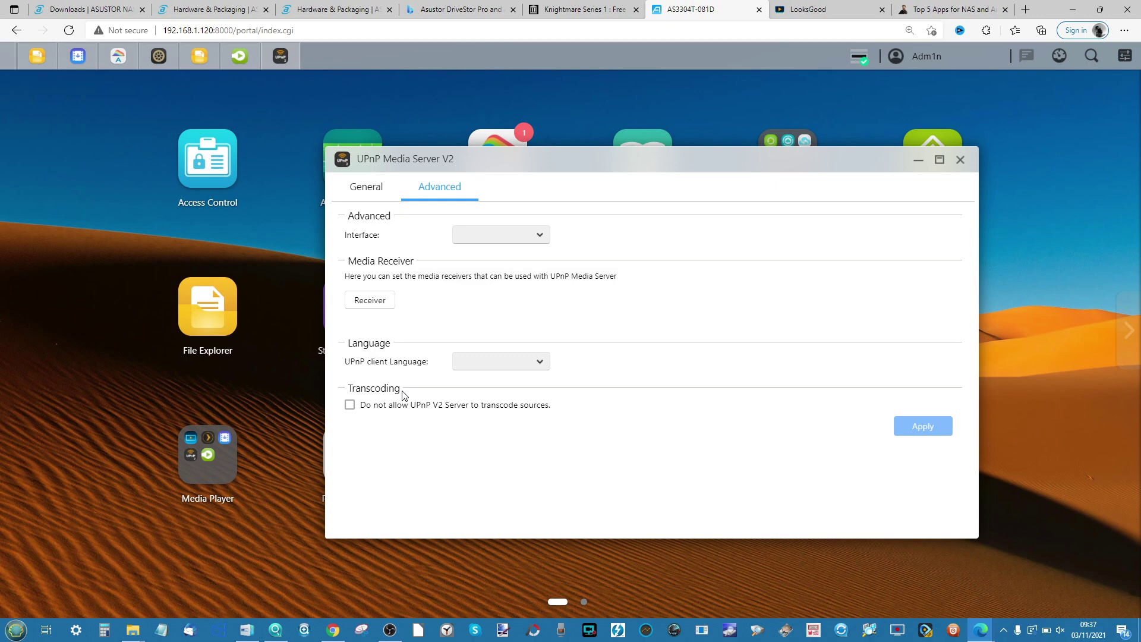
click(960, 160)
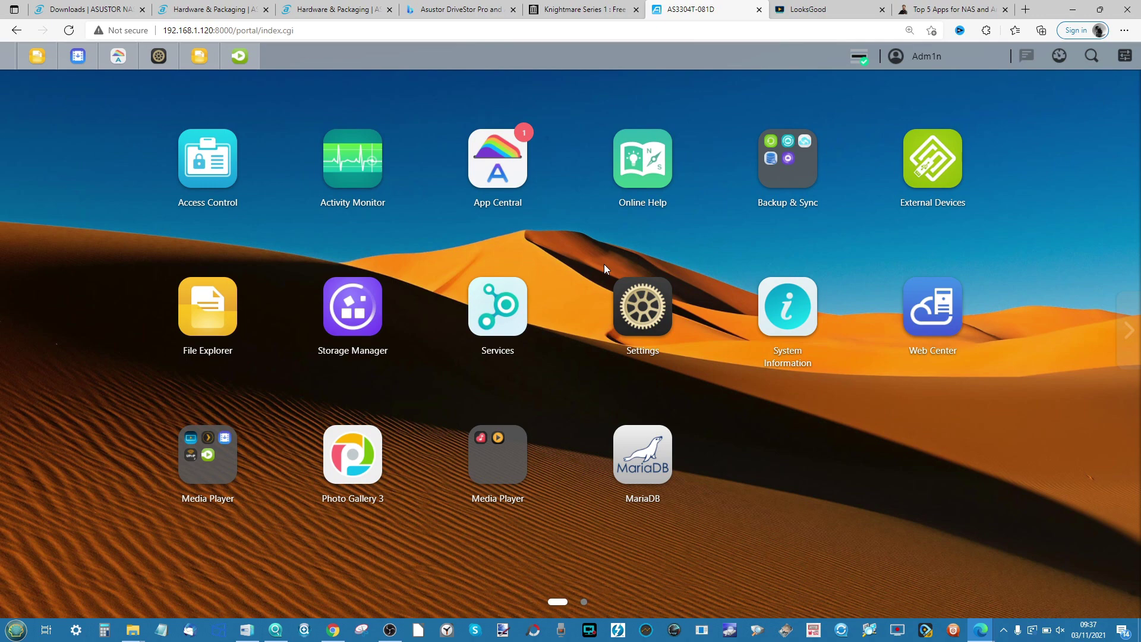
Preview Knightmare_-_1x01.avi from the Video folder in a new File Explorer window and close the video player
click(214, 310)
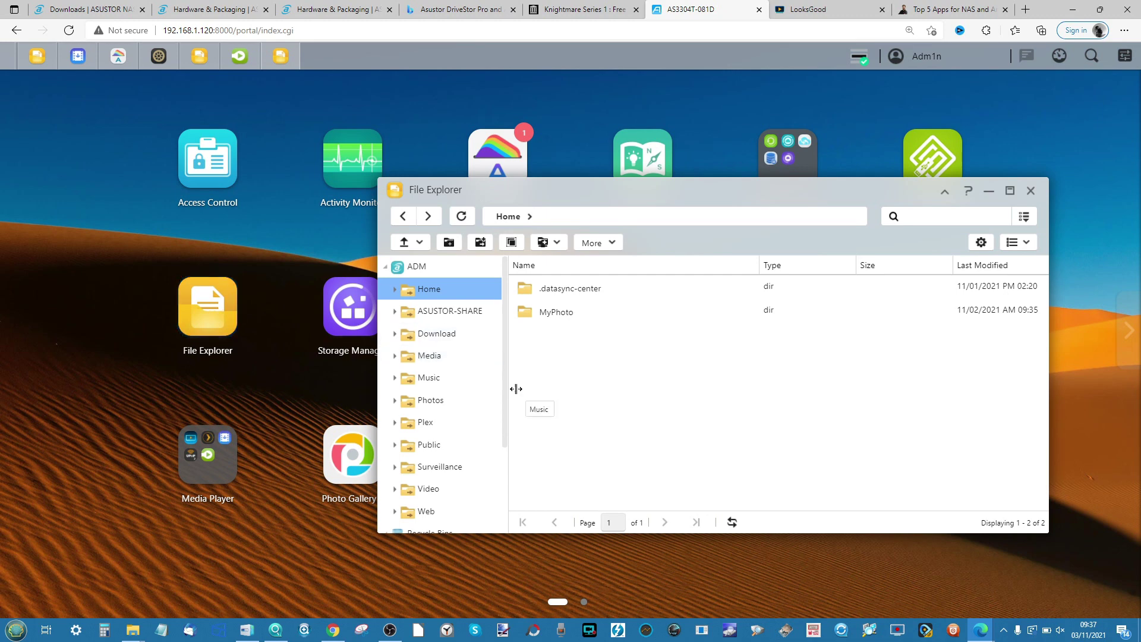
click(438, 488)
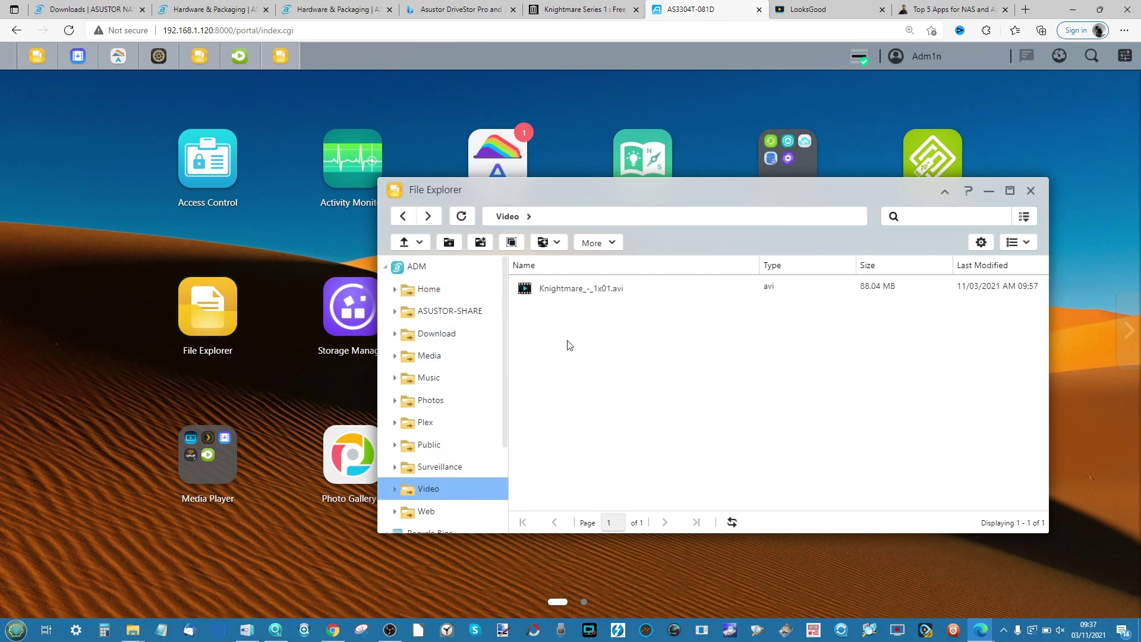
right_click(607, 288)
click(634, 302)
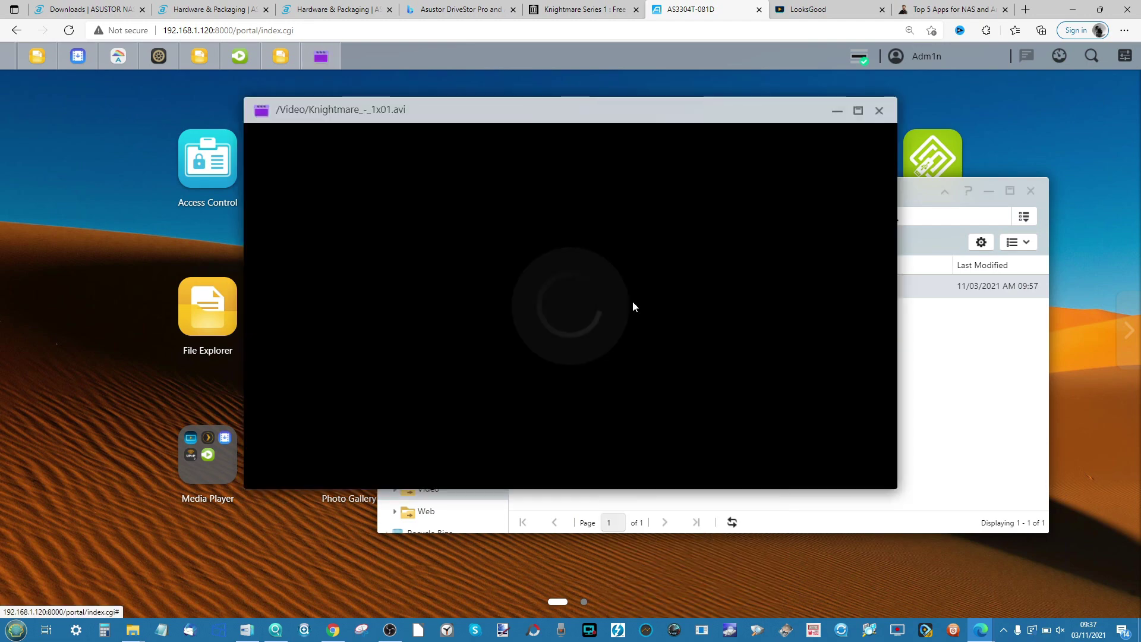
click(879, 110)
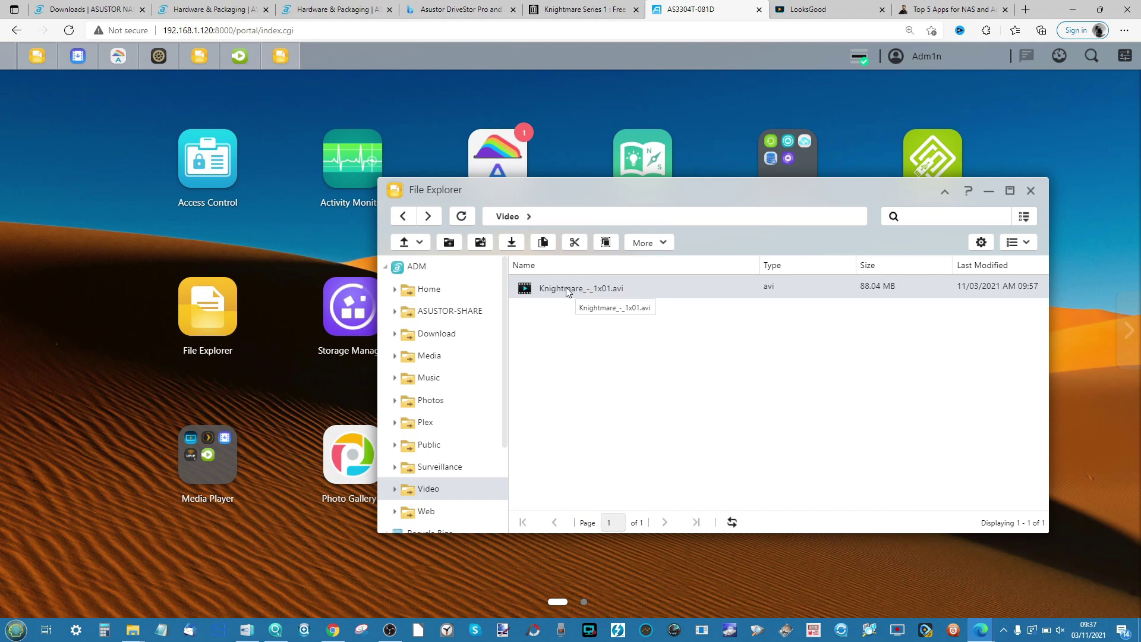
Check the media conversion option for Knightmare_-_1x01.avi without starting the conversion, and close File Explorer
right_click(567, 288)
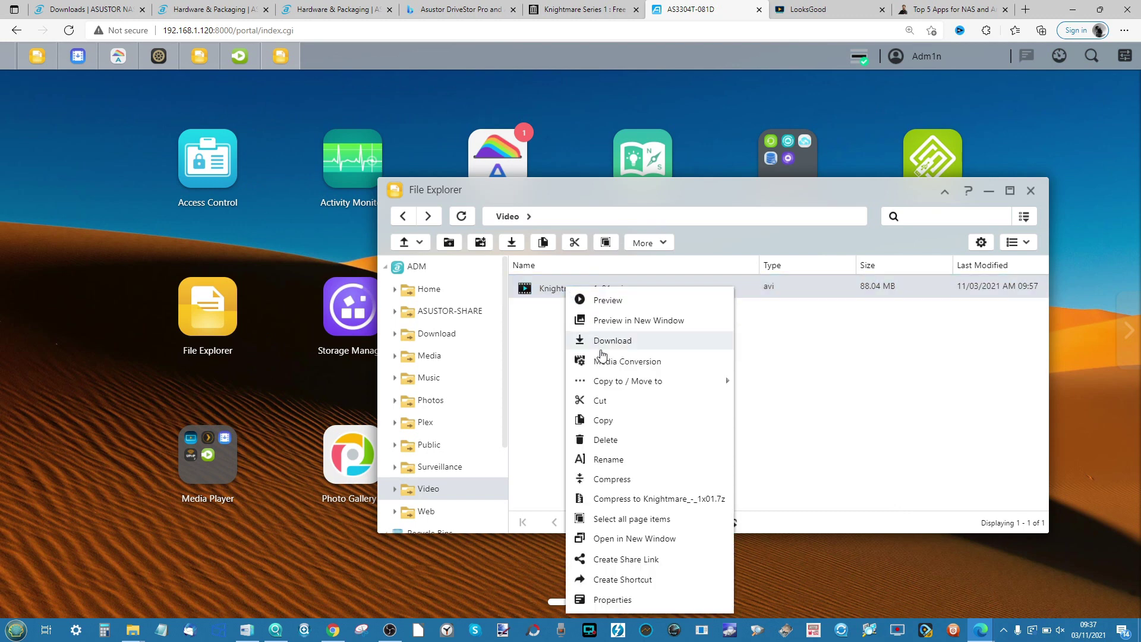
mouse_move(624, 374)
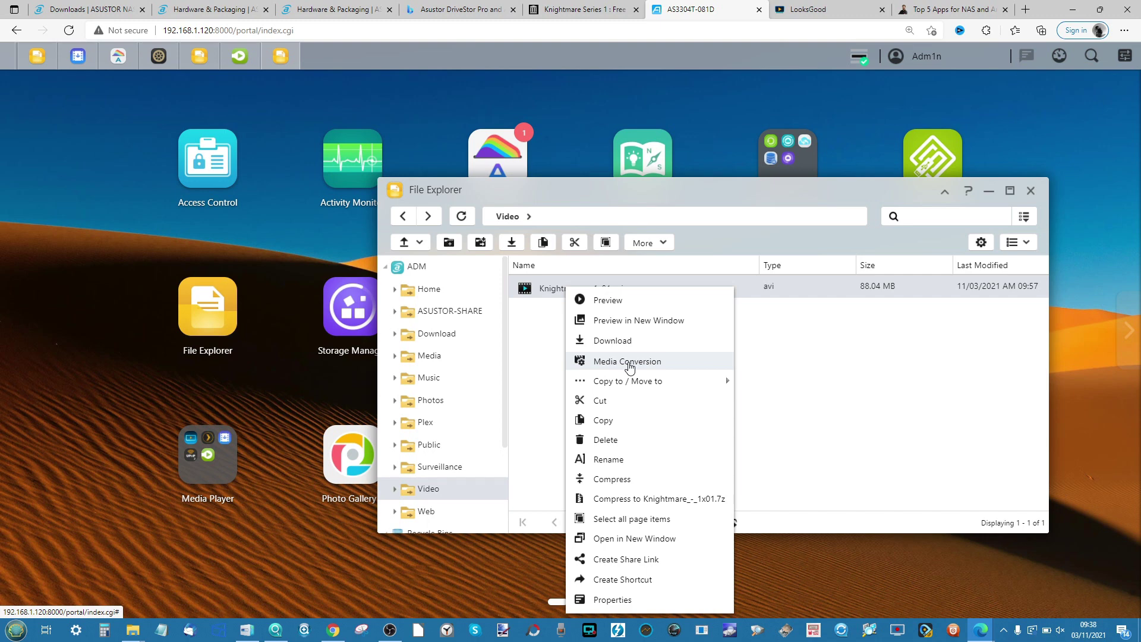
click(629, 364)
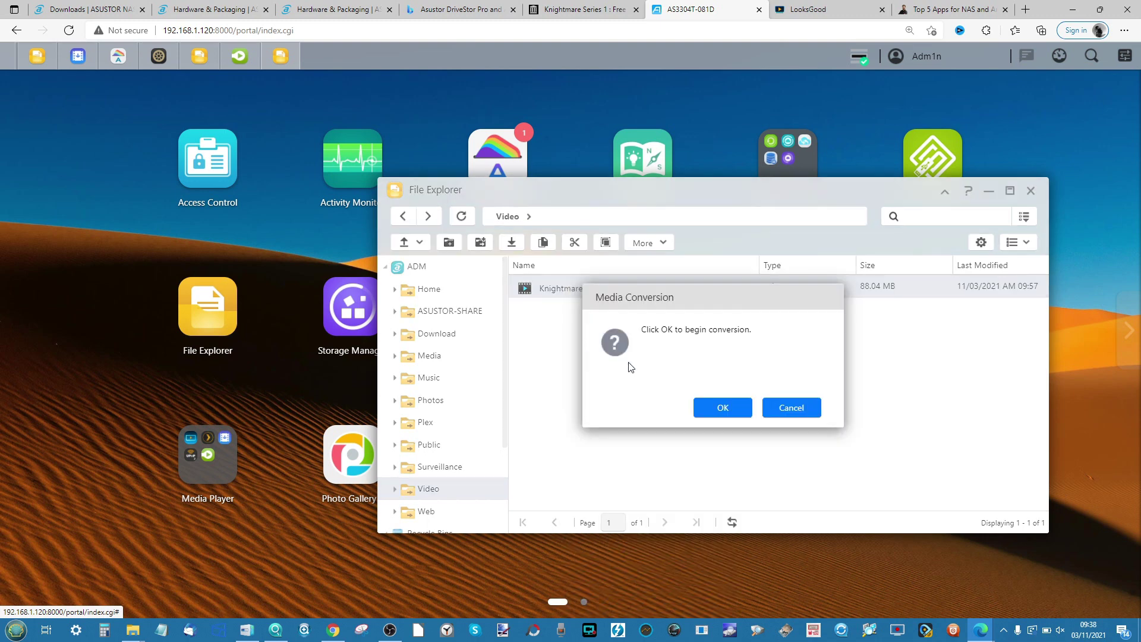
click(778, 410)
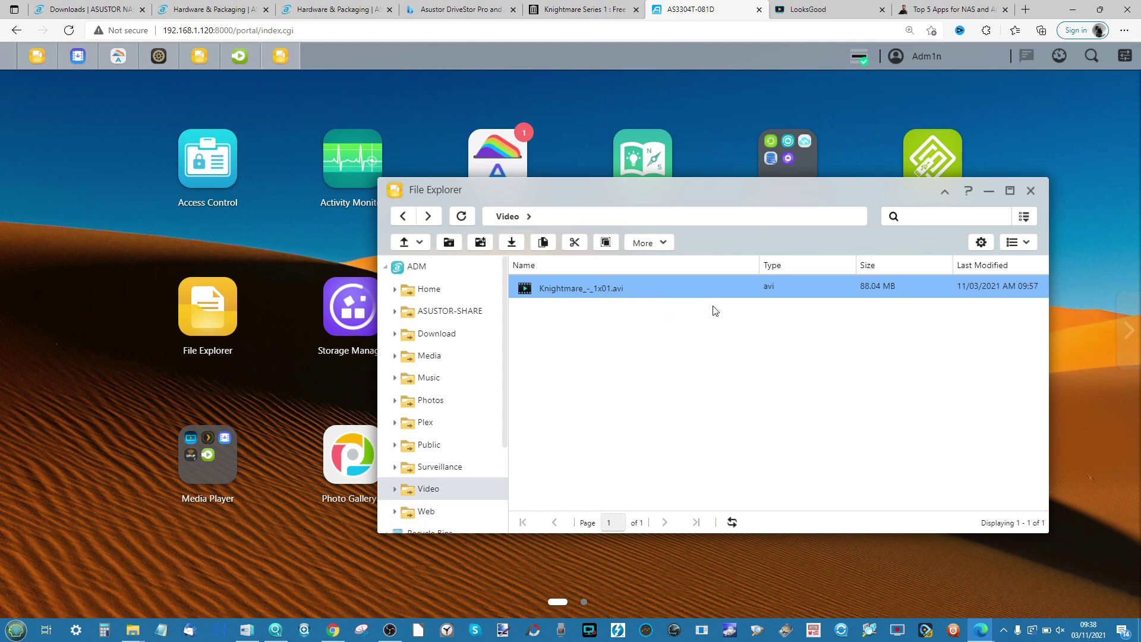
right_click(673, 287)
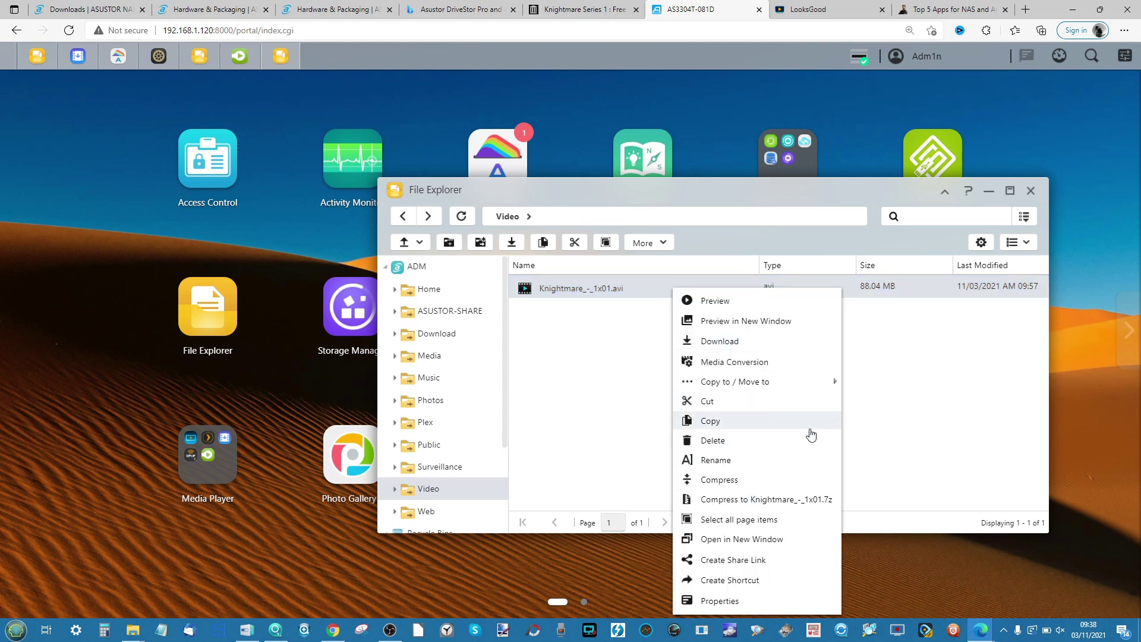
click(880, 411)
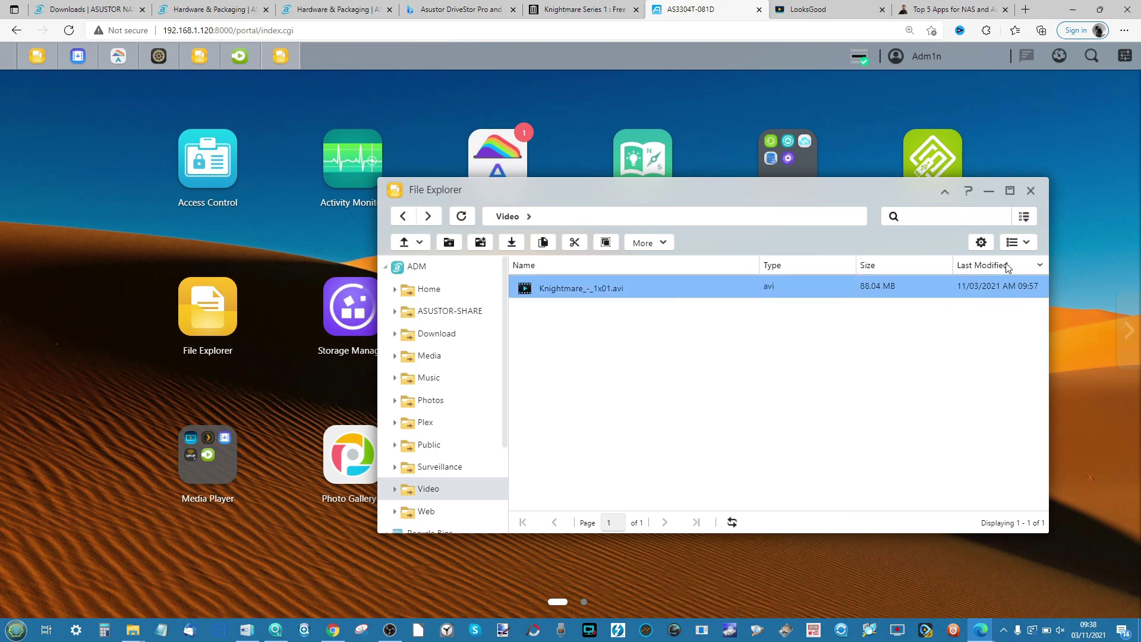
click(1030, 191)
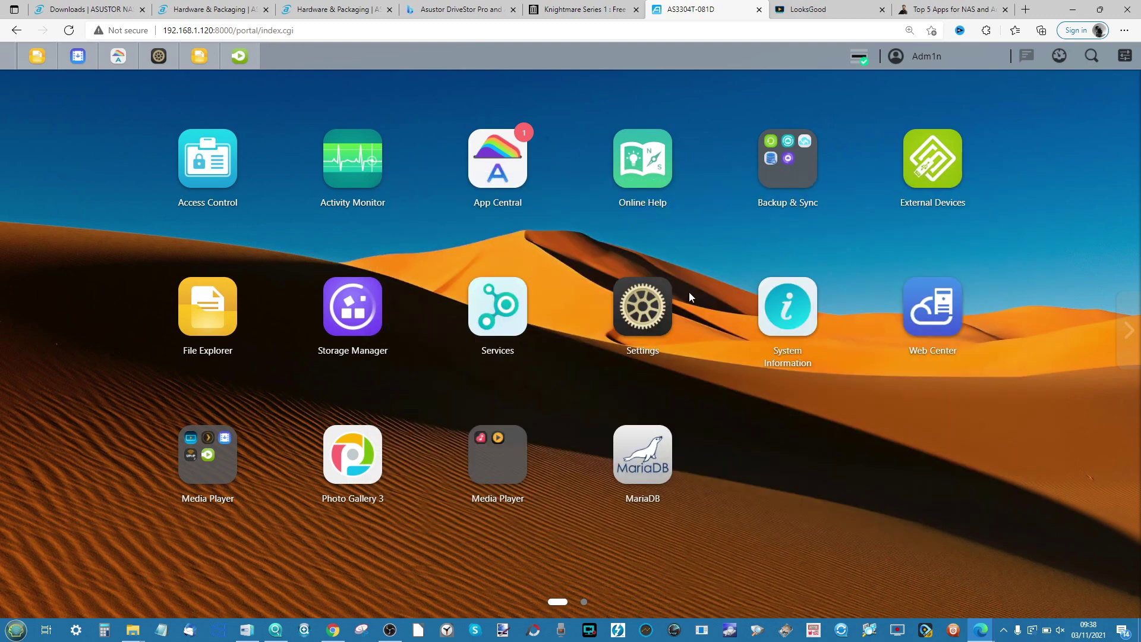
Open LooksGood from the first Media Player folder, close its older browser tab and look over the recently added movies
click(192, 455)
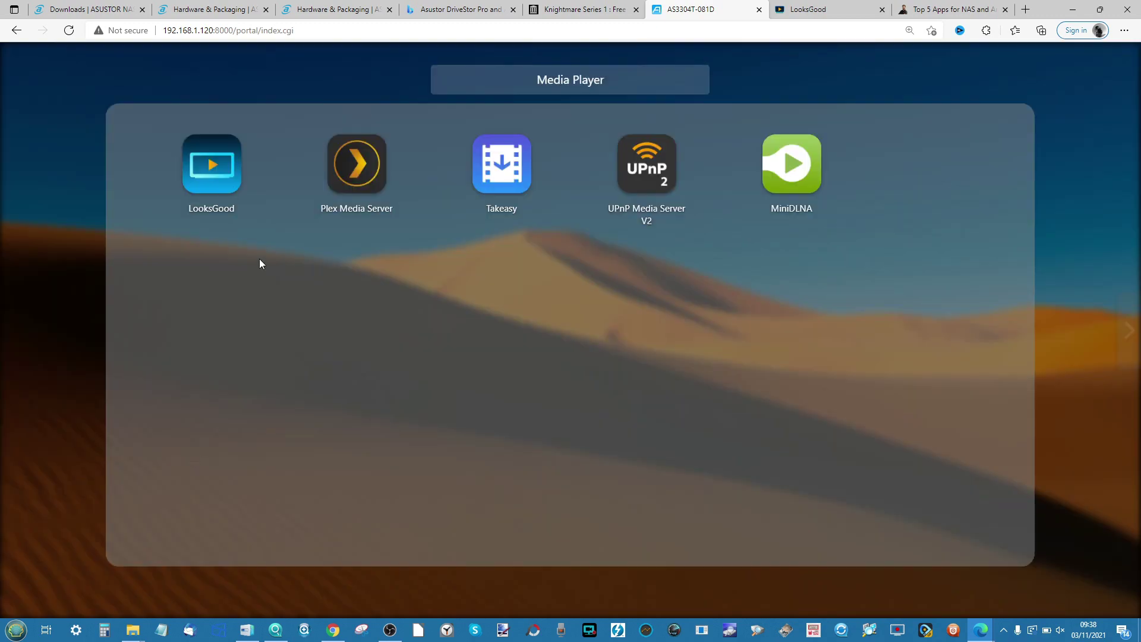
click(216, 174)
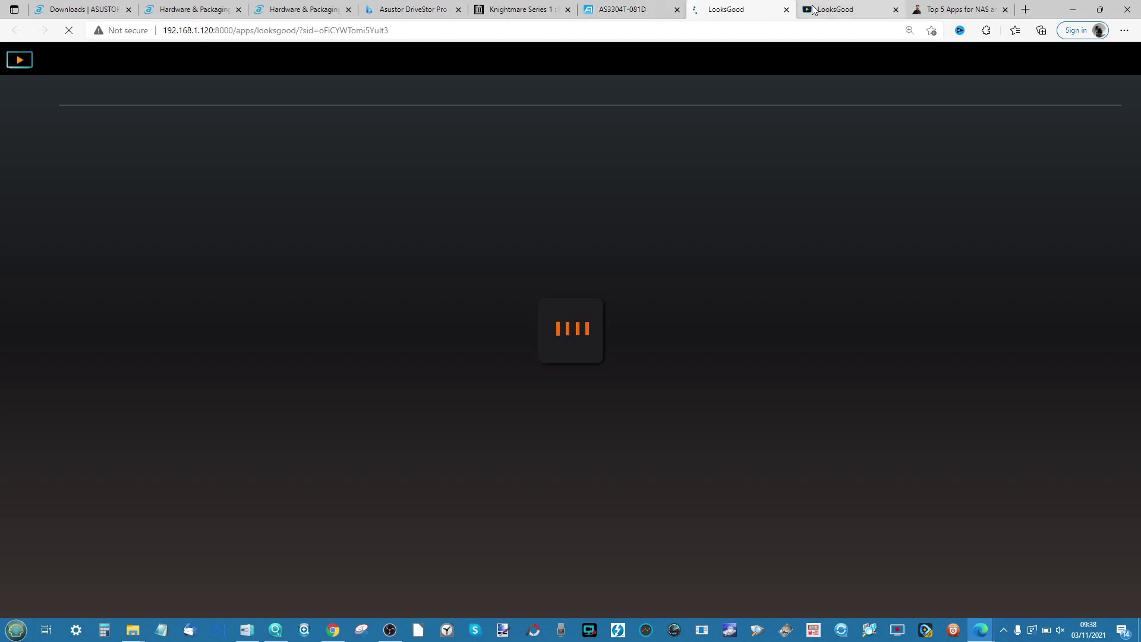
click(895, 9)
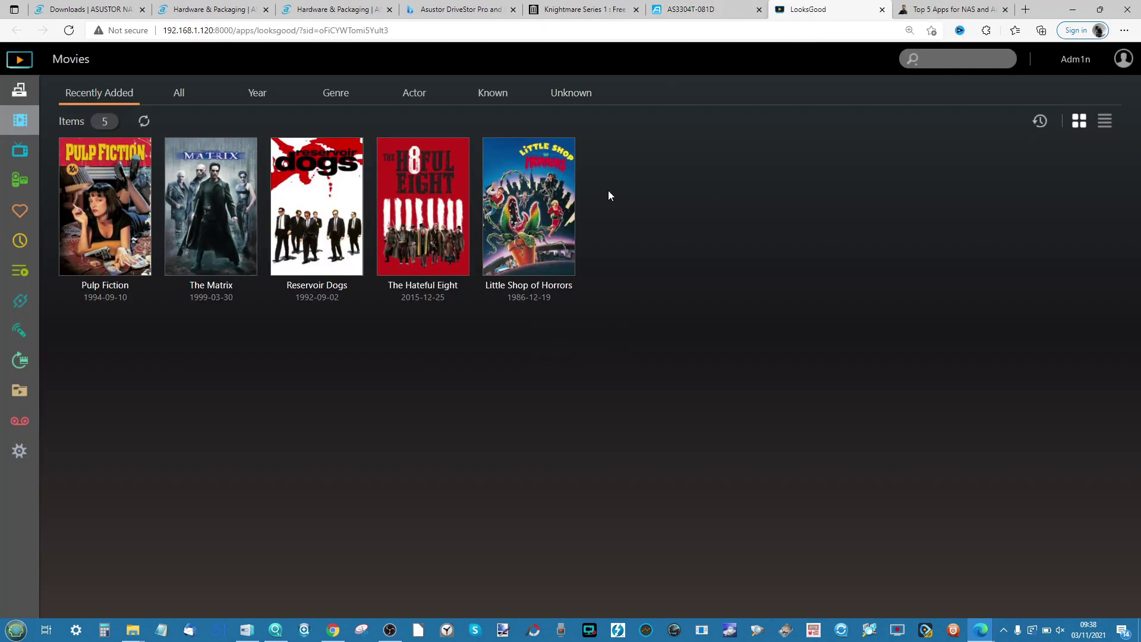
mouse_move(76, 181)
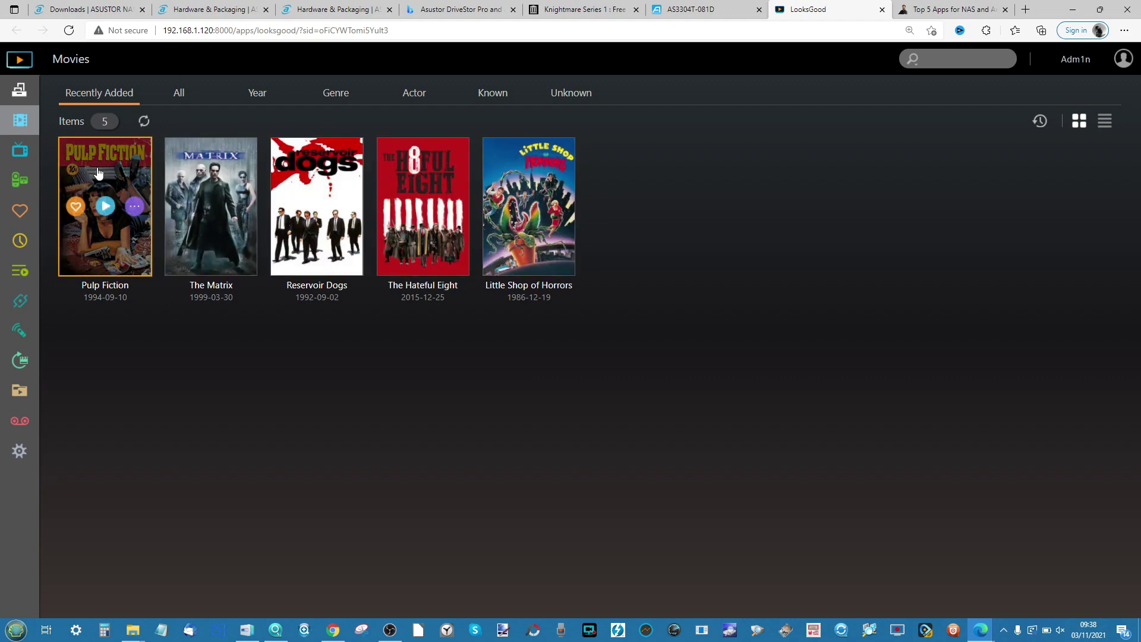
mouse_move(531, 190)
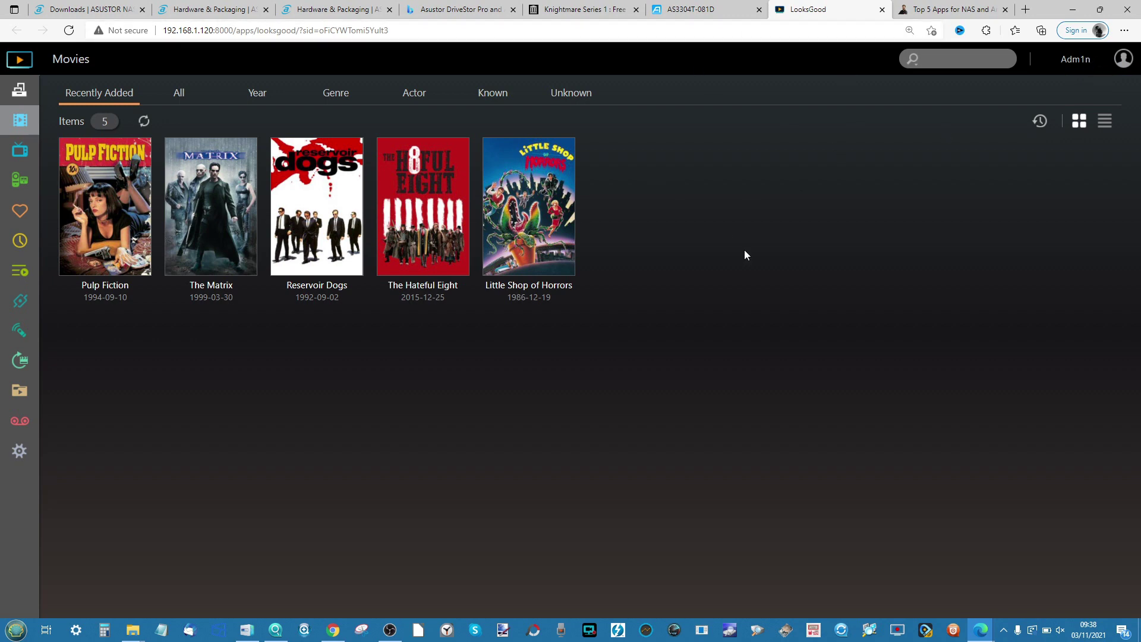
Review the LooksGood account preferences for playlist history and favorites limits, and close them without changes
click(1122, 59)
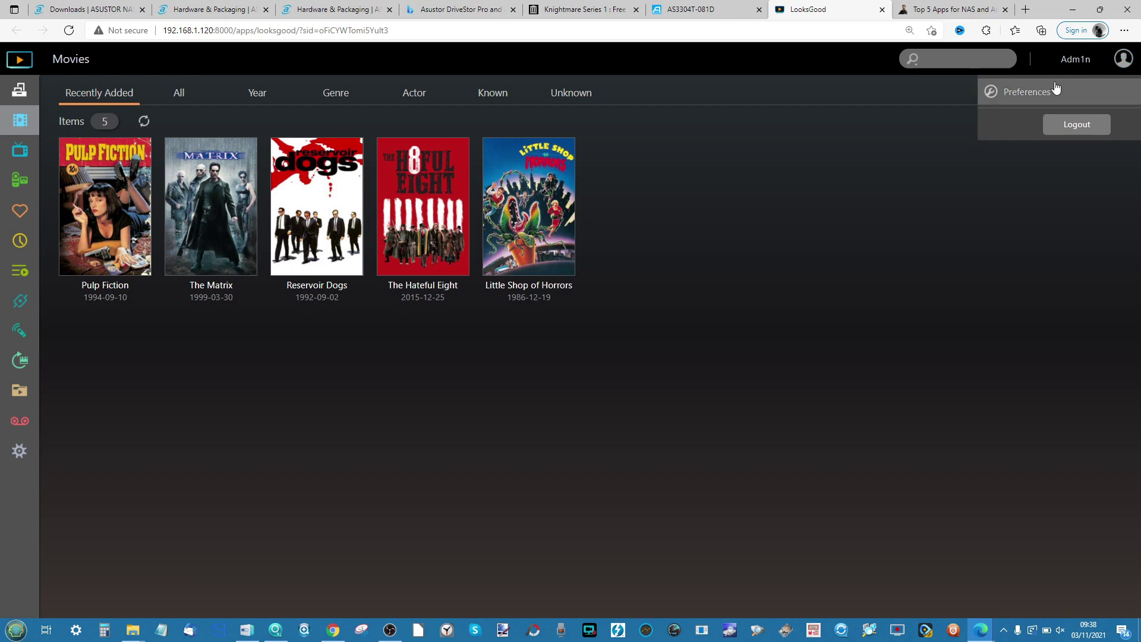
click(1026, 89)
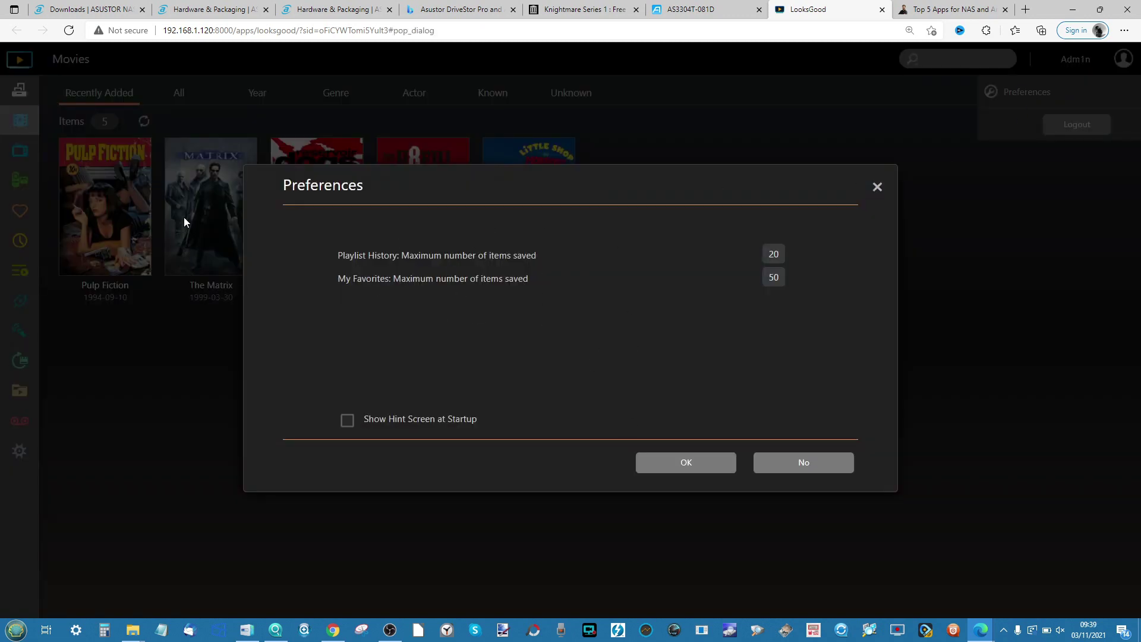
click(875, 187)
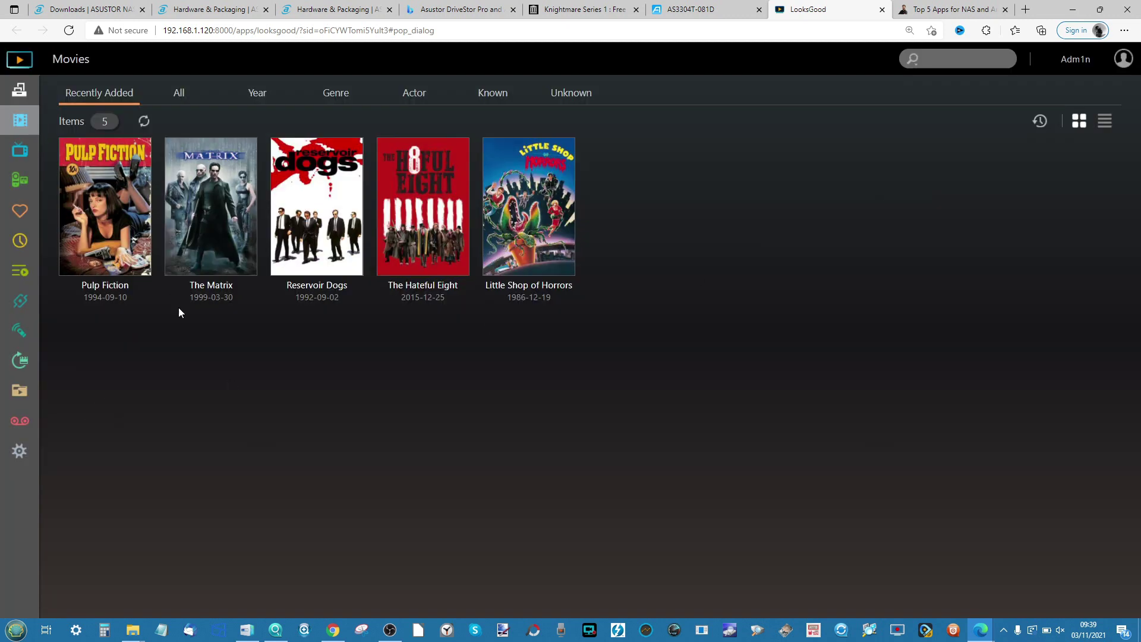
Add the Video shared folder to the Home Videos library in LooksGood's settings and apply the change
click(18, 453)
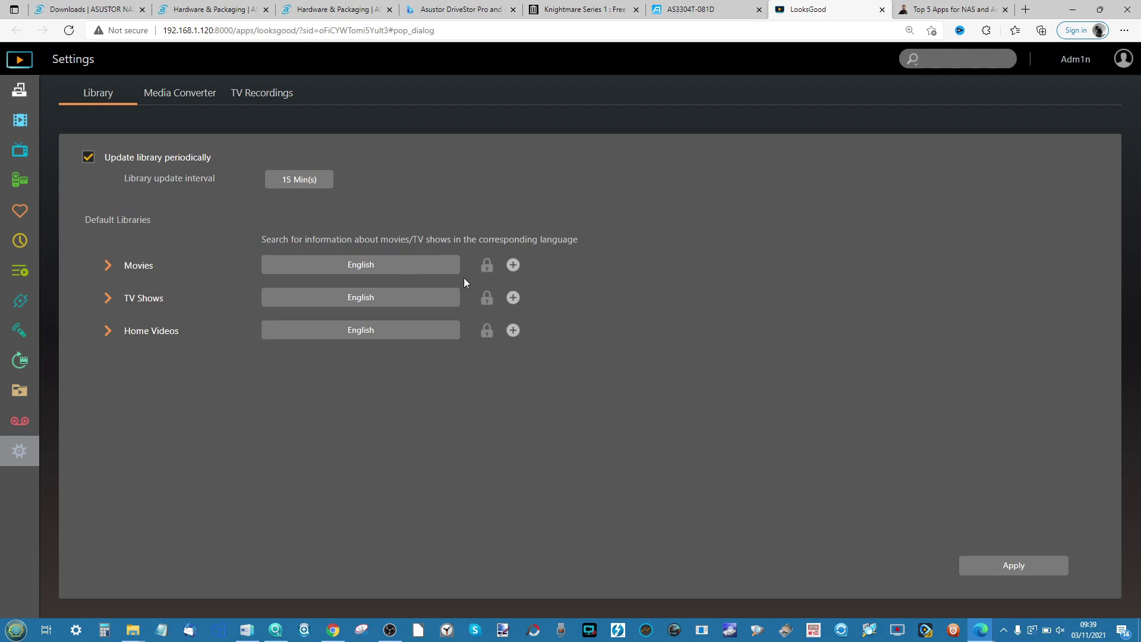
click(512, 331)
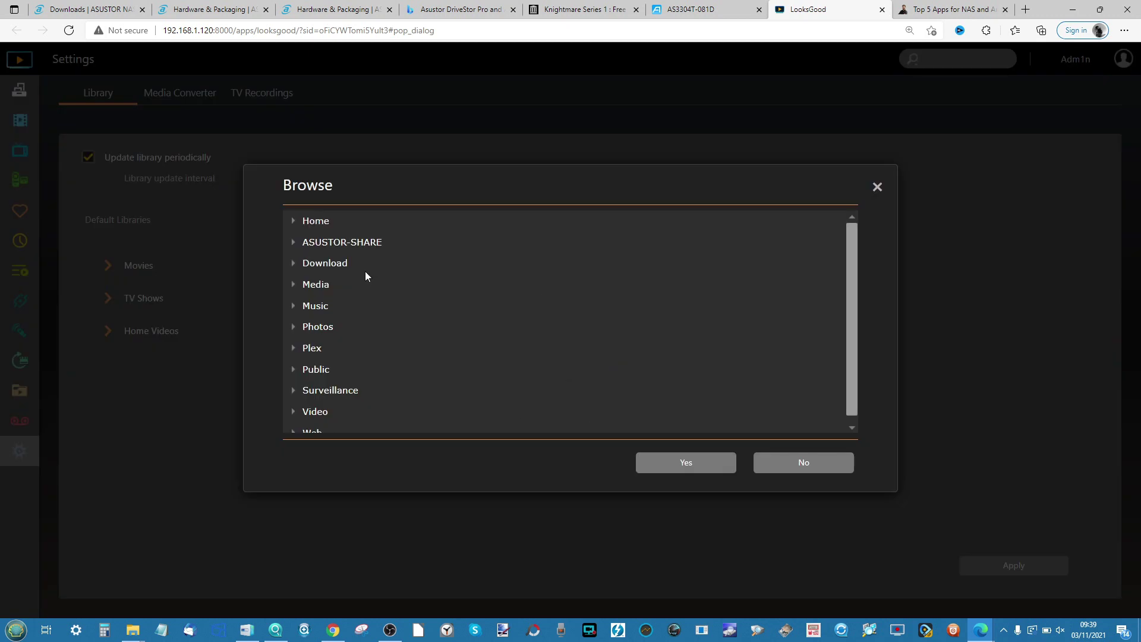
scroll(366, 272, down, 1)
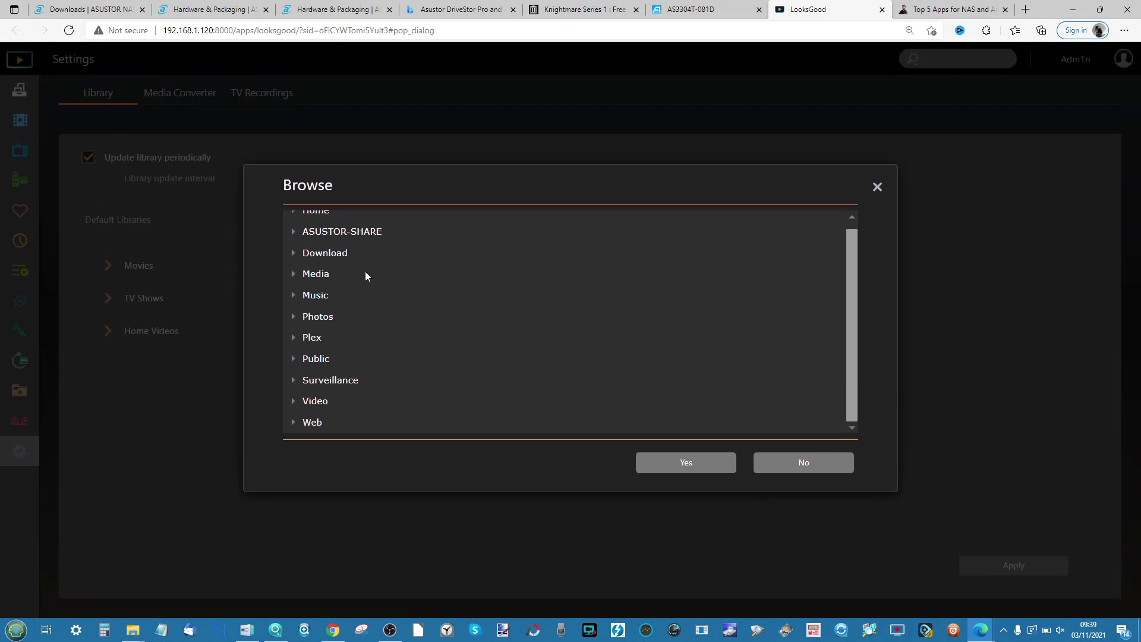
scroll(327, 333, up, 2)
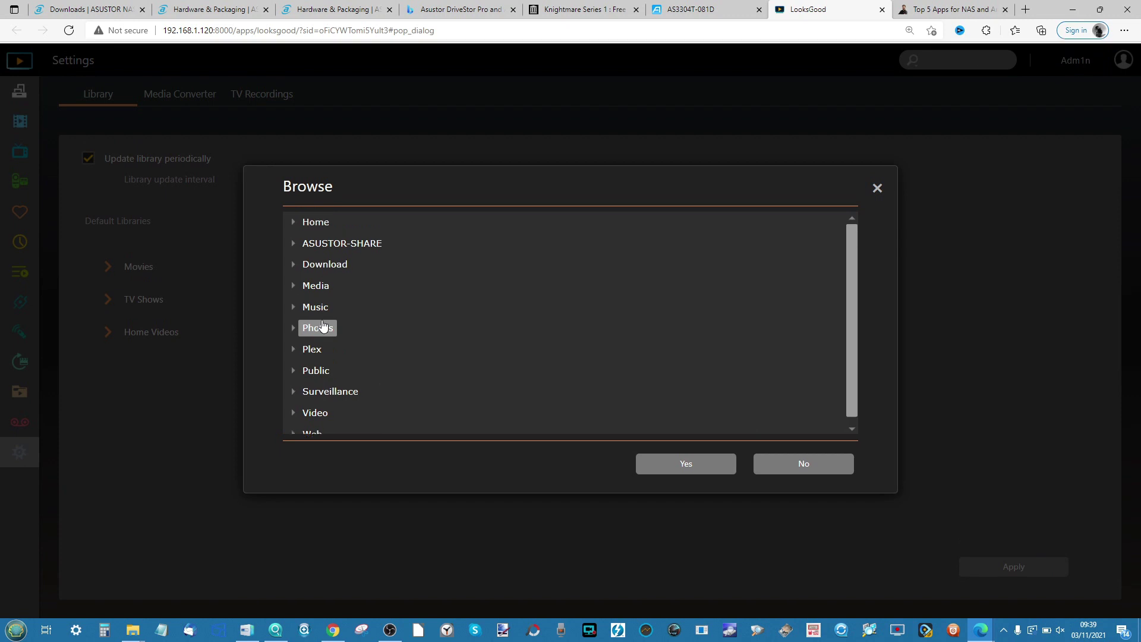
scroll(323, 324, down, 1)
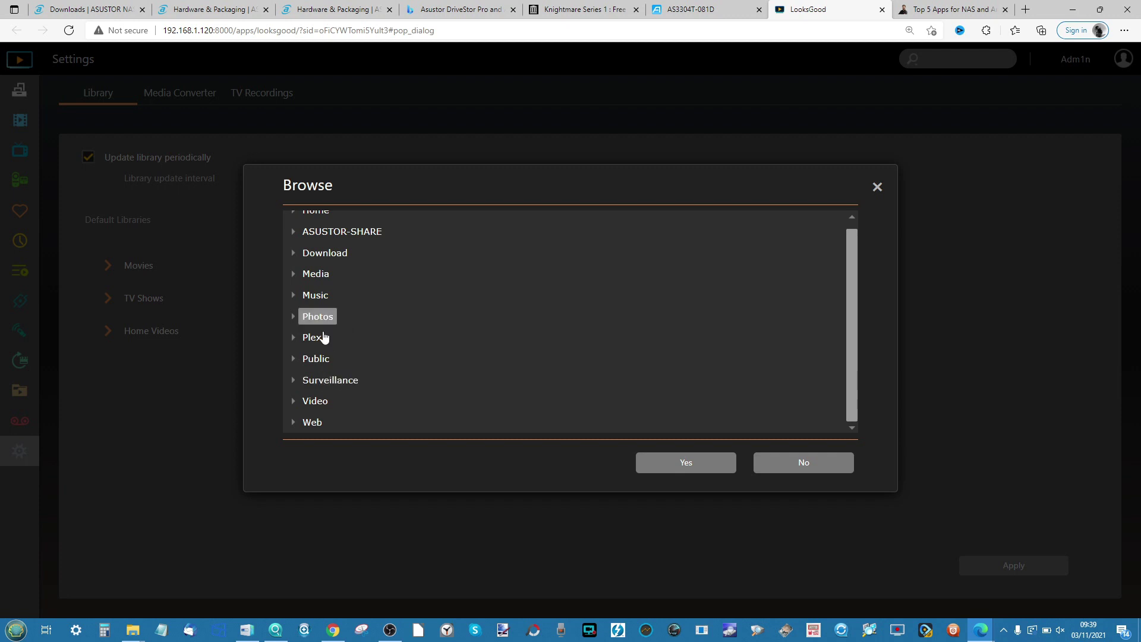
click(316, 404)
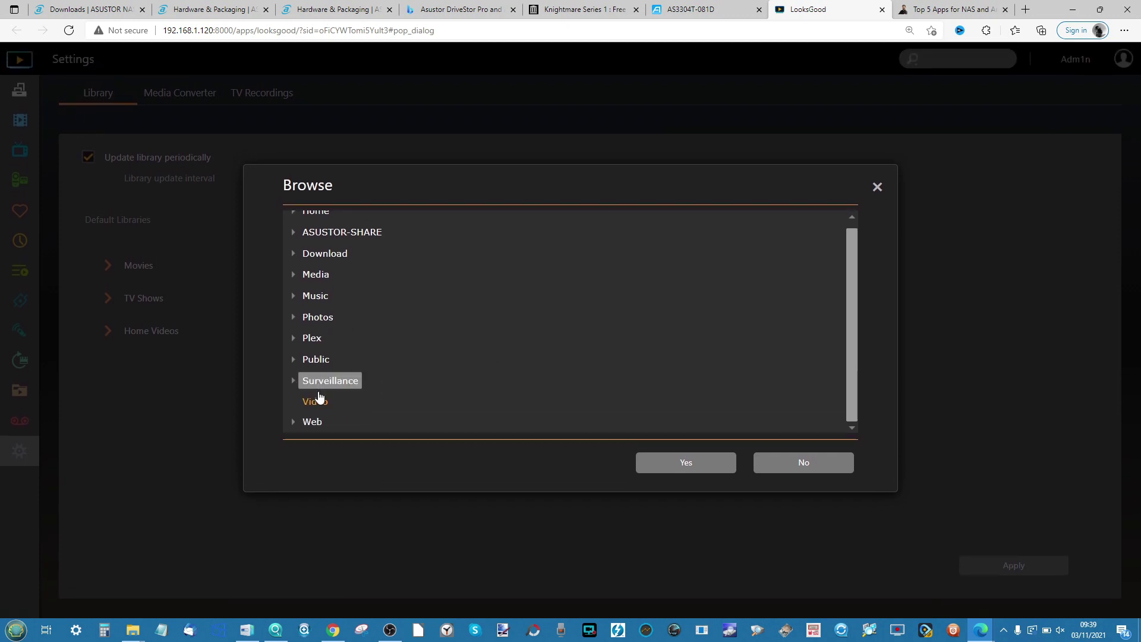
click(657, 461)
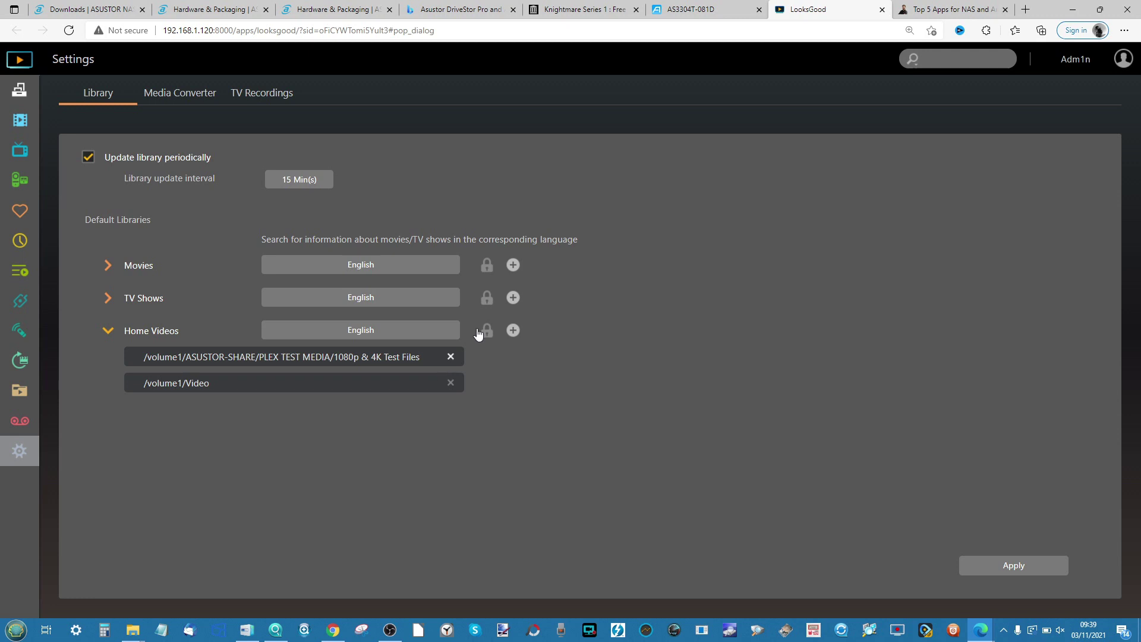
click(1023, 567)
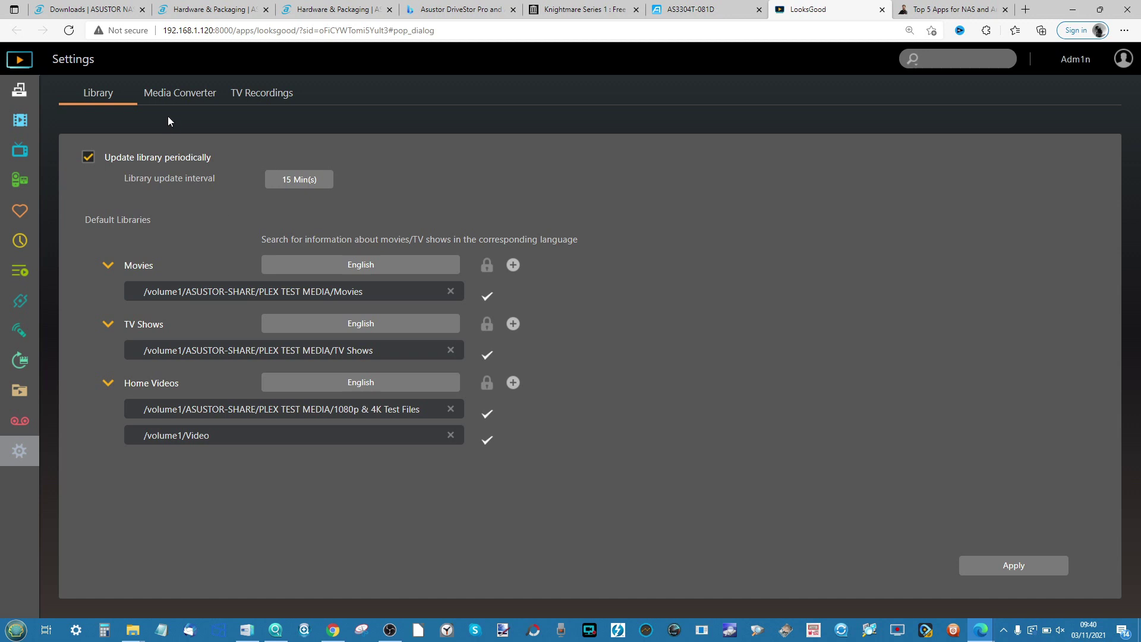
View the Media Converter settings, and set the TV recordings save location to /volume1/Video and apply it
click(177, 95)
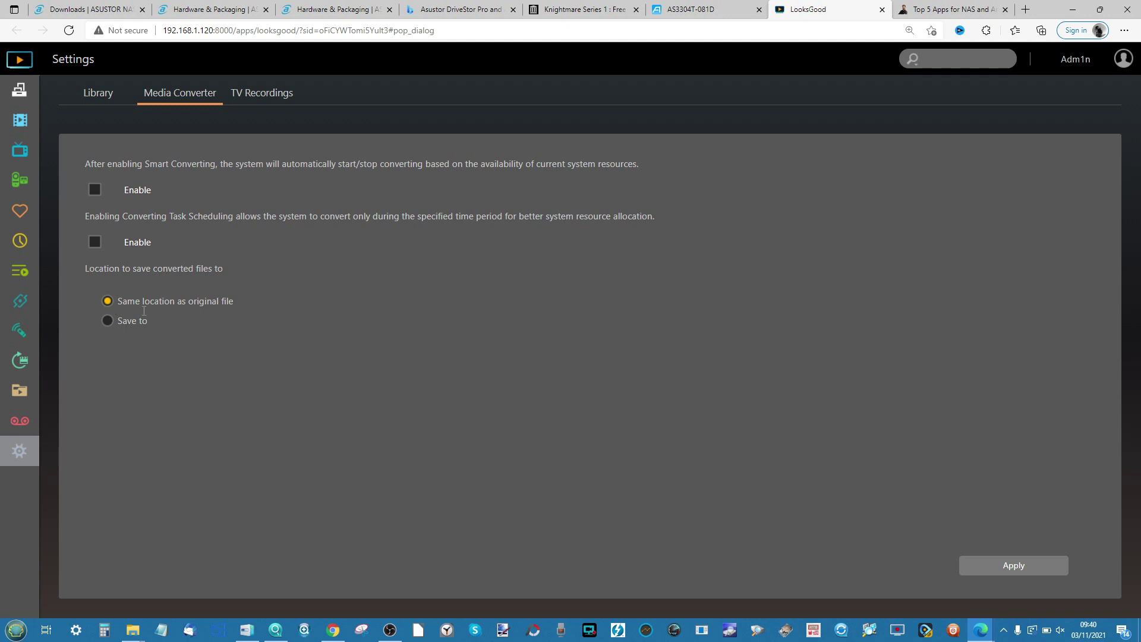
click(272, 96)
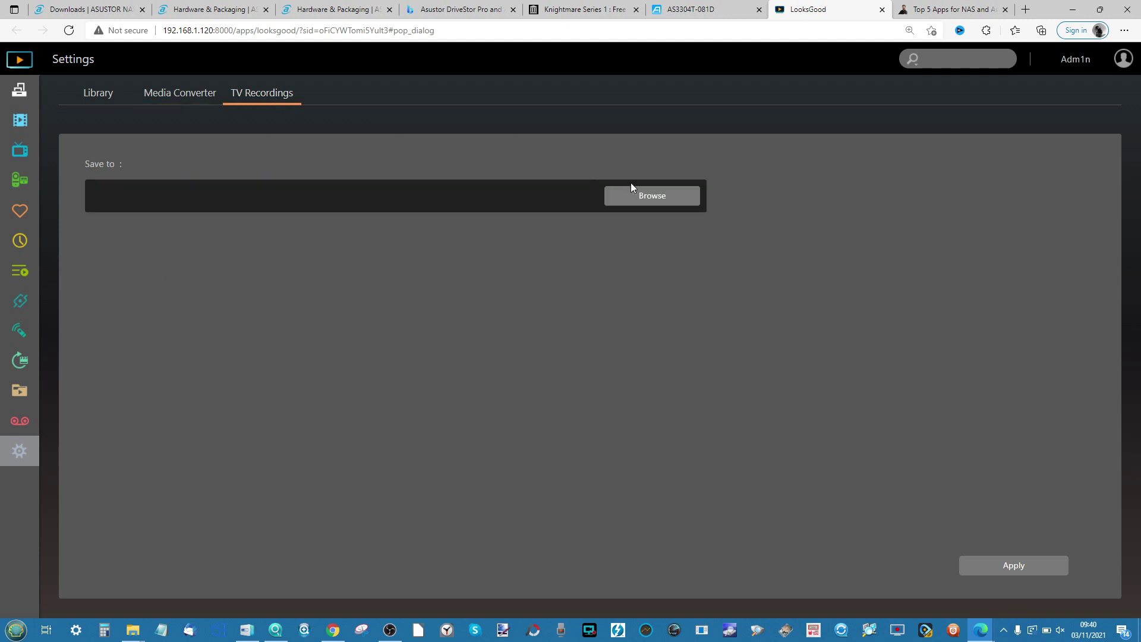
click(643, 200)
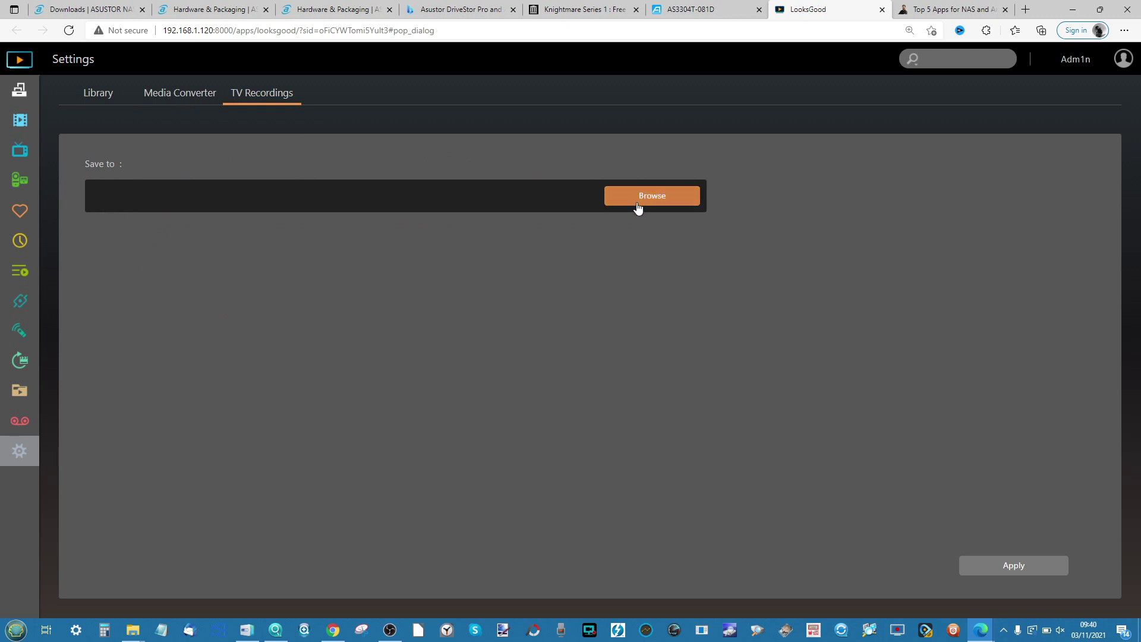
scroll(356, 276, down, 1)
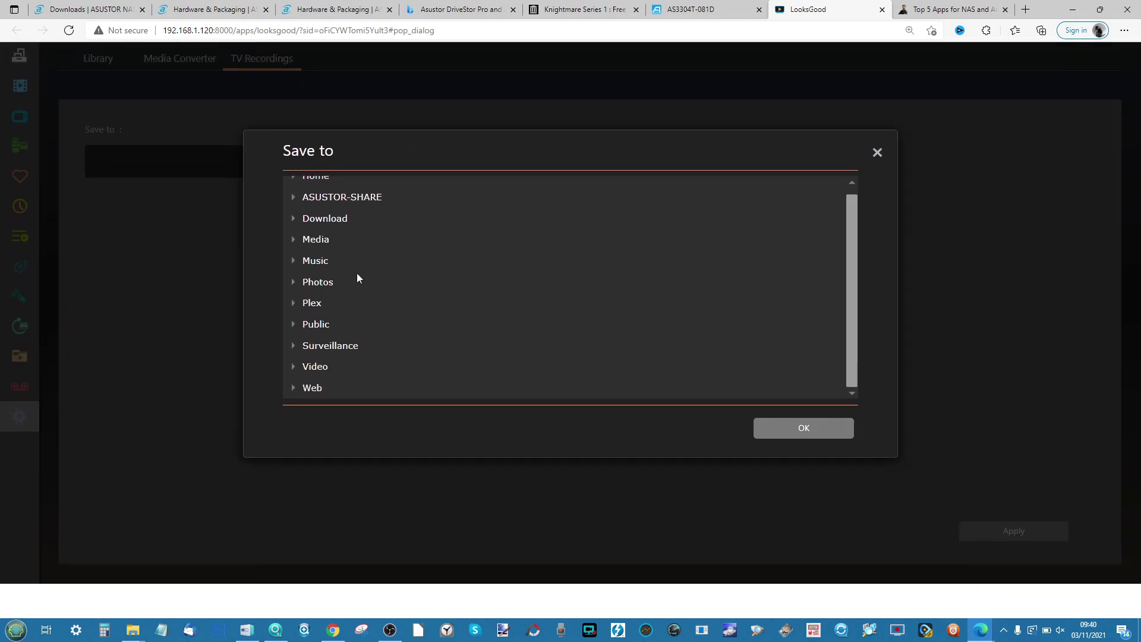
click(315, 401)
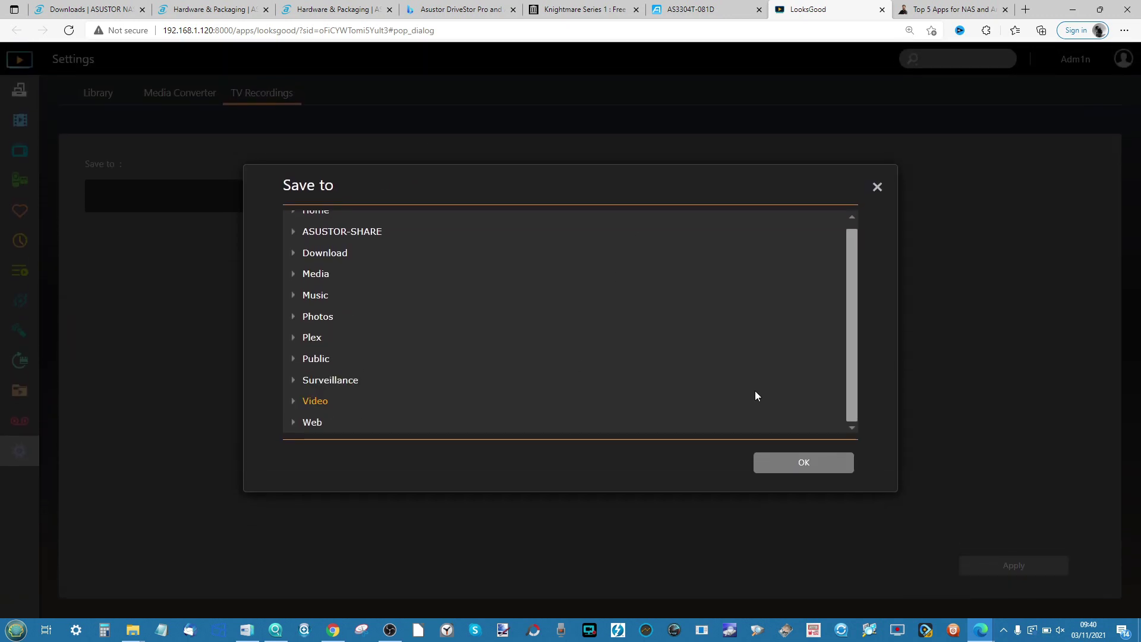
click(782, 462)
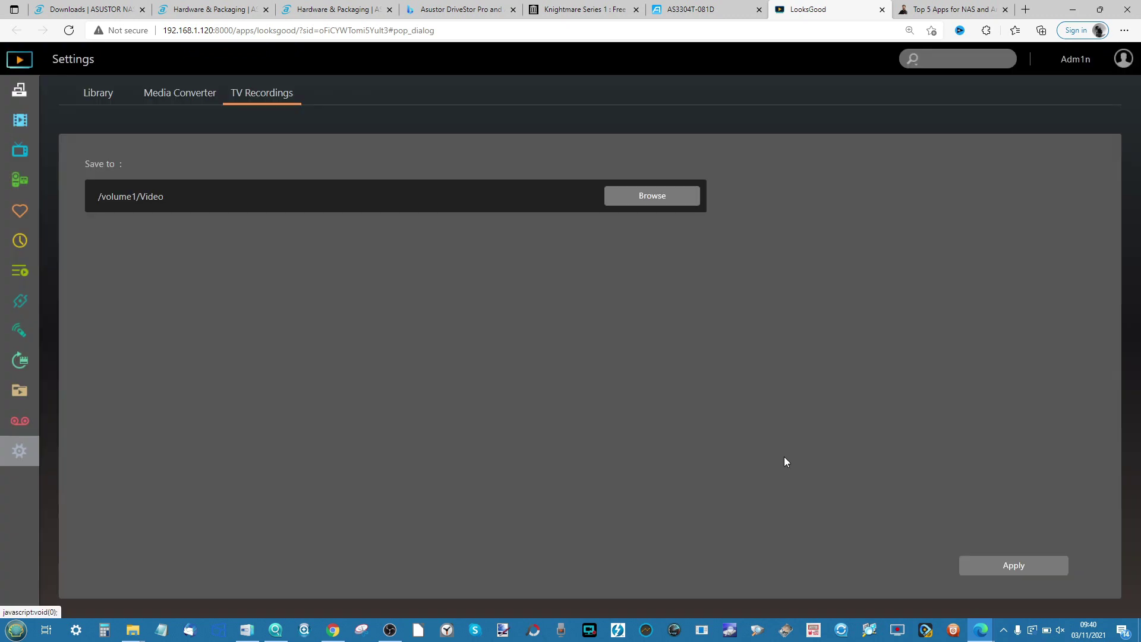
click(998, 565)
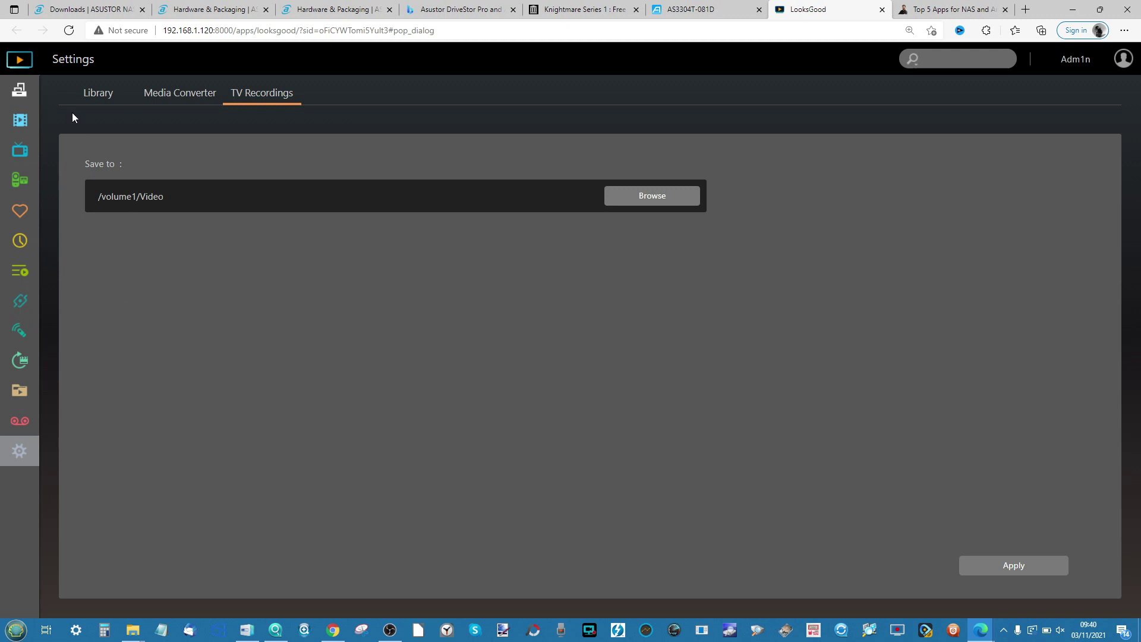
Apply the TV recordings save location again and return to the Media Converter settings, accepting the unsaved-changes warning
click(98, 94)
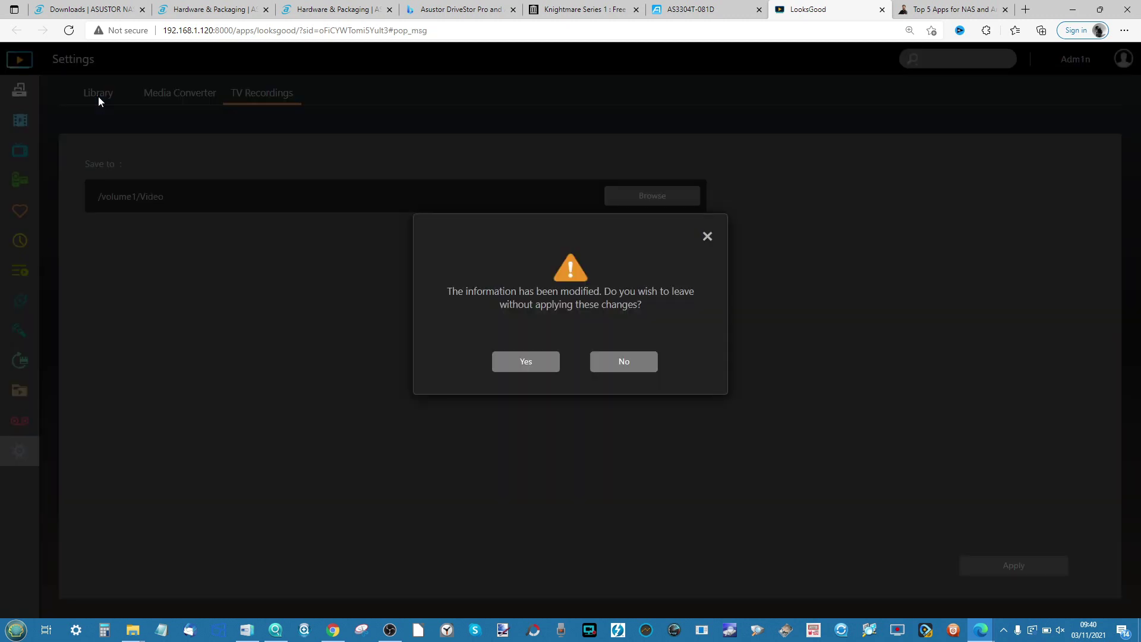
click(709, 237)
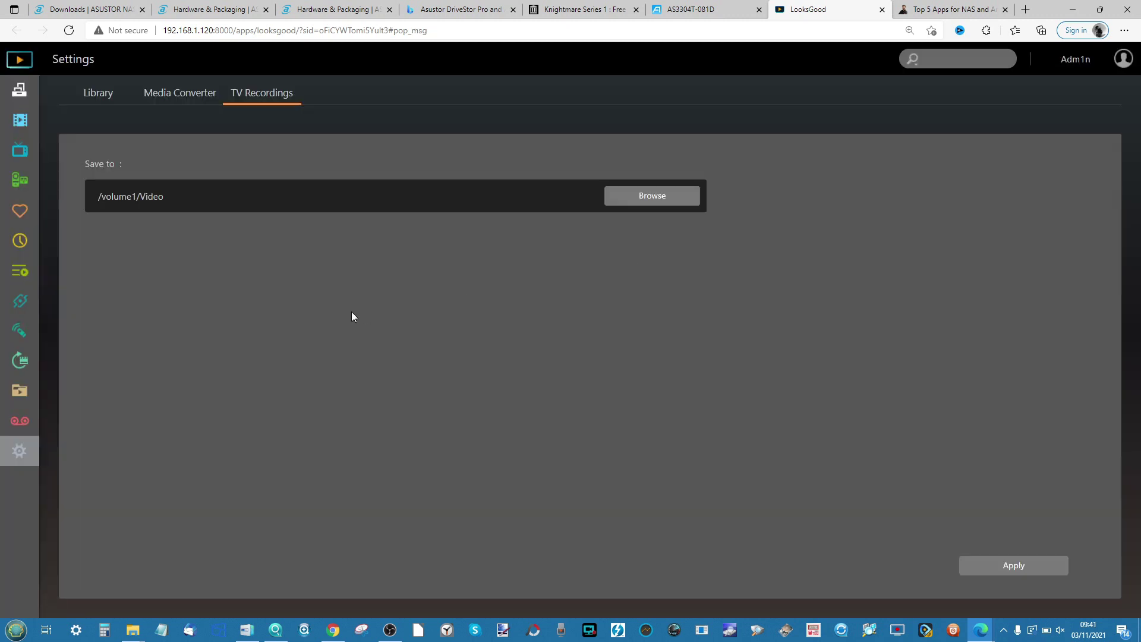
click(1015, 571)
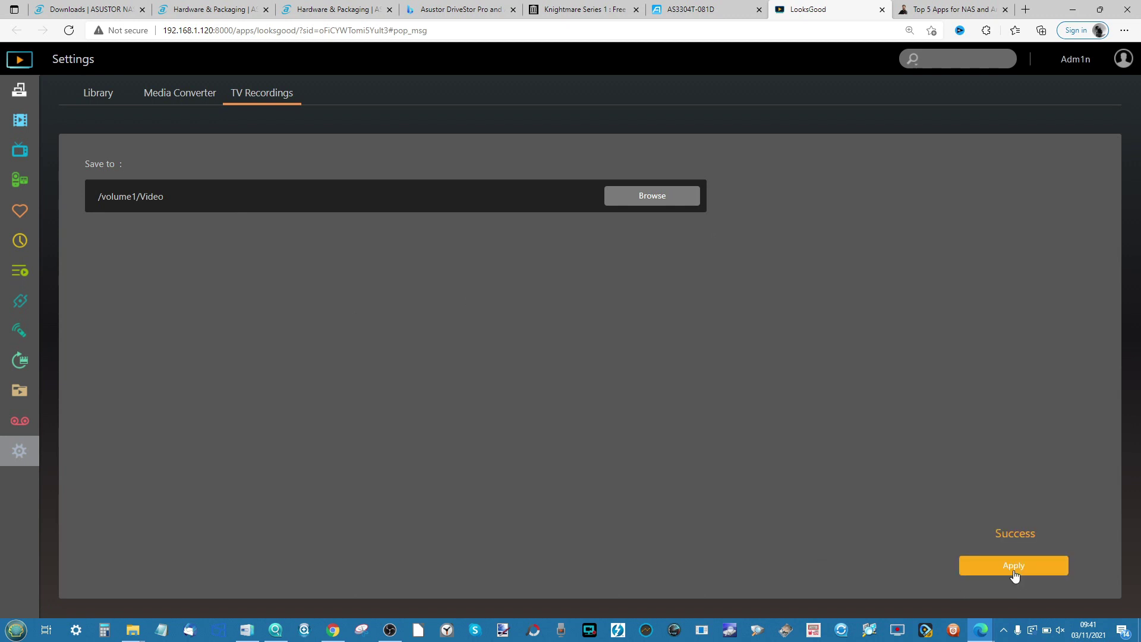
click(193, 99)
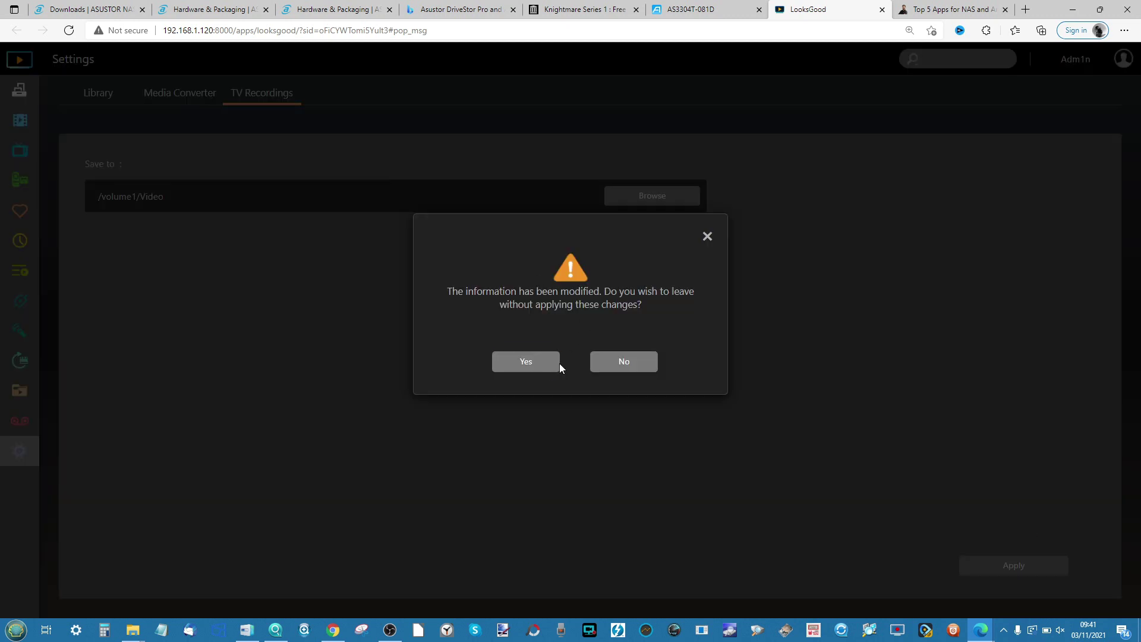
click(546, 363)
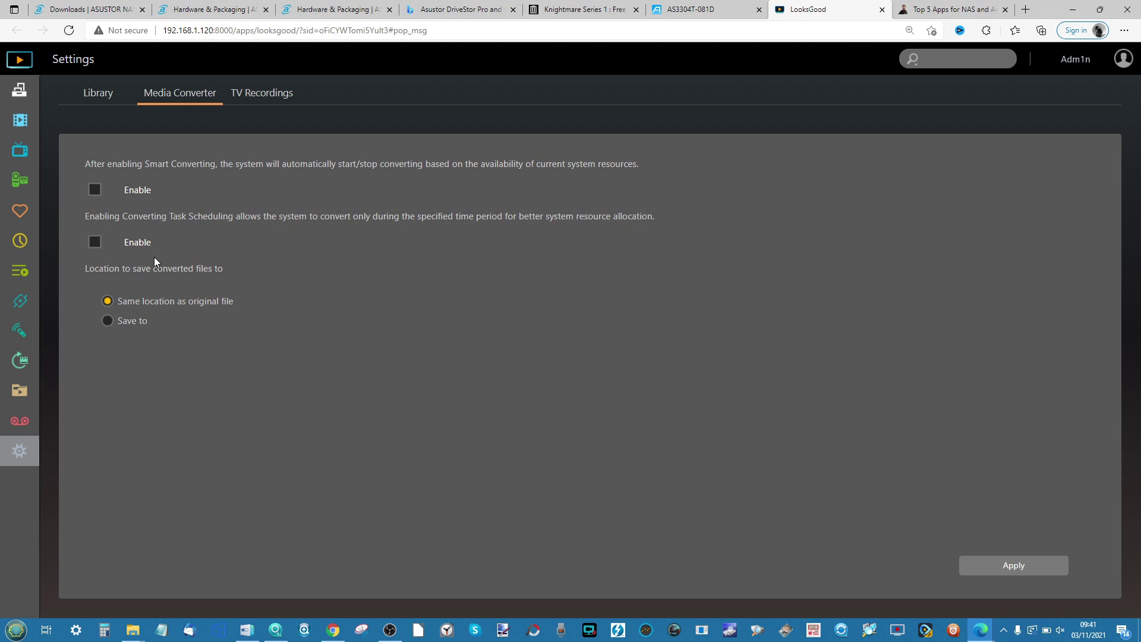
Browse the recently added movies in LooksGood and examine Pulp Fiction's summary, cast, crew and data source
click(17, 119)
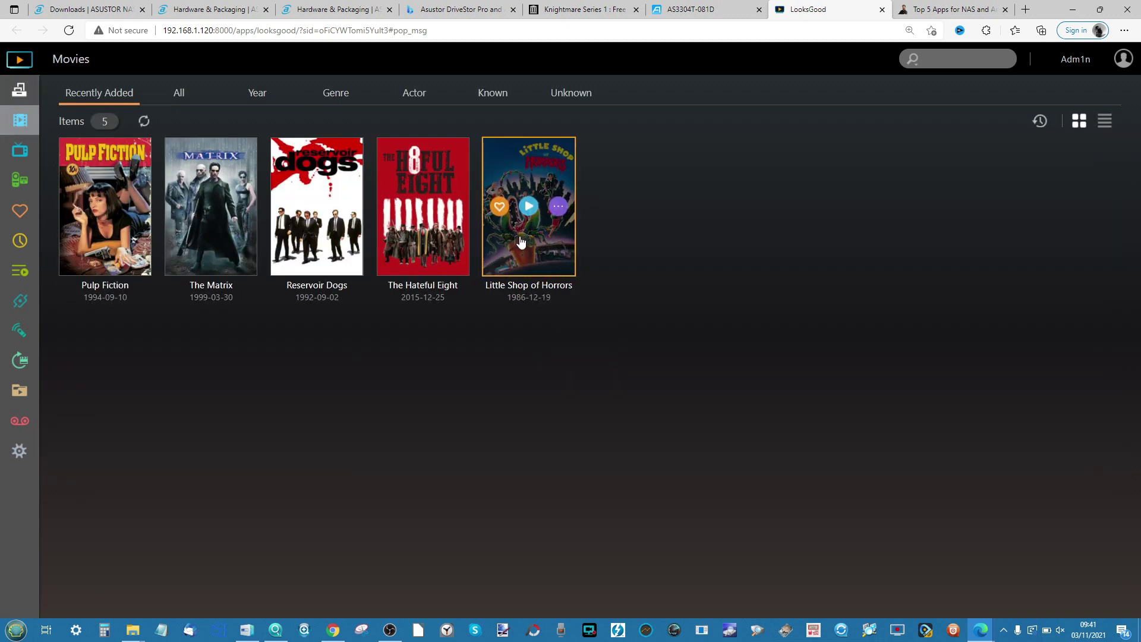
mouse_move(416, 188)
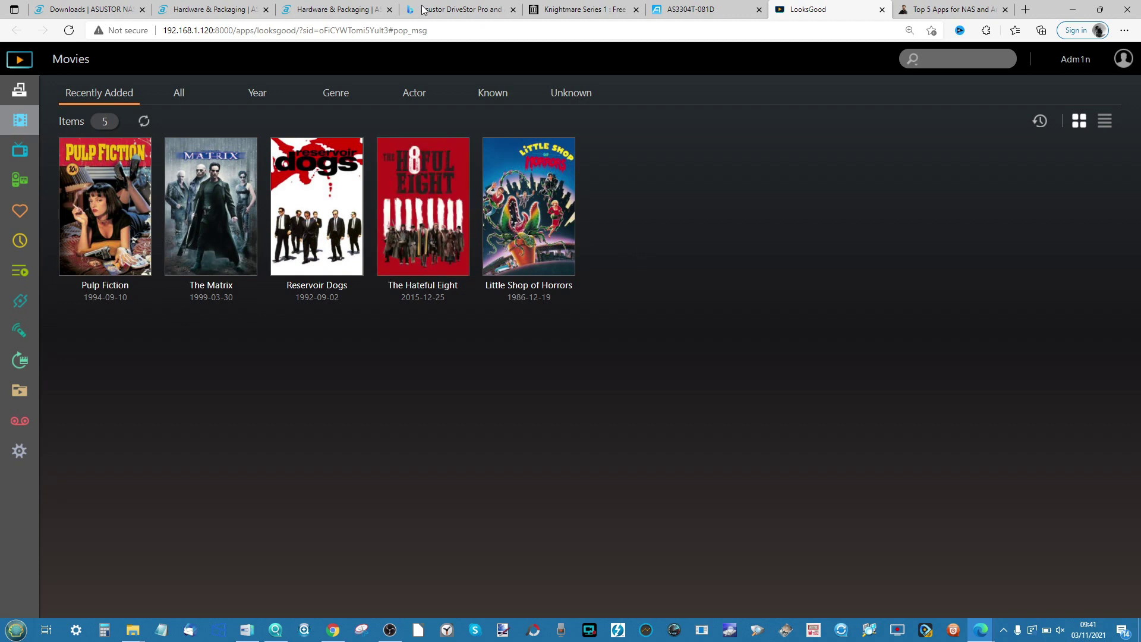
mouse_move(484, 242)
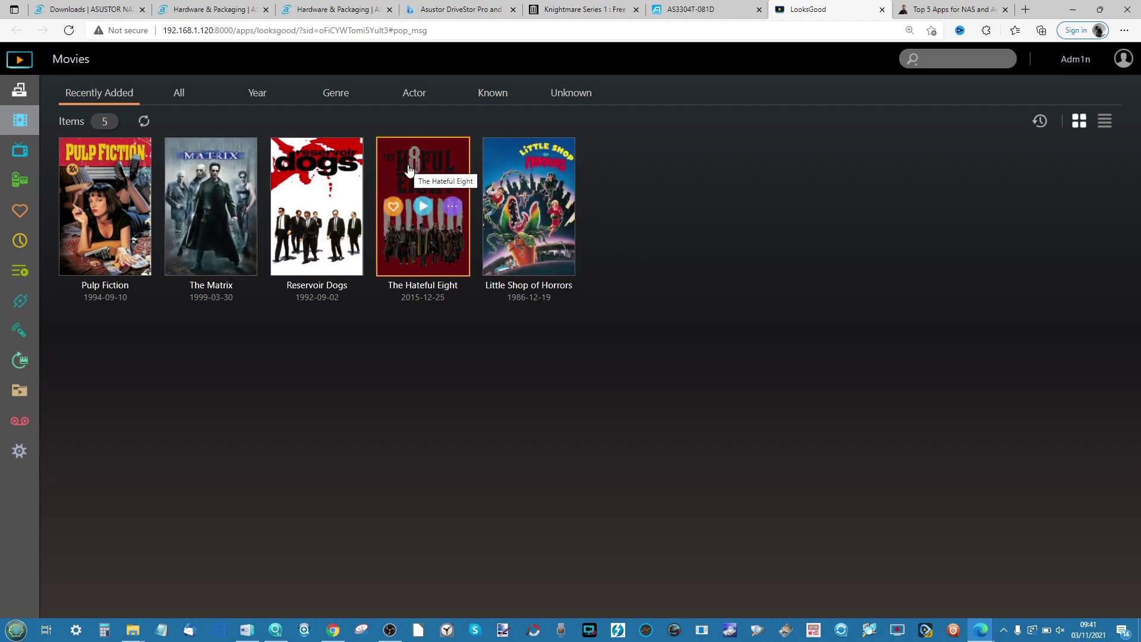
mouse_move(177, 172)
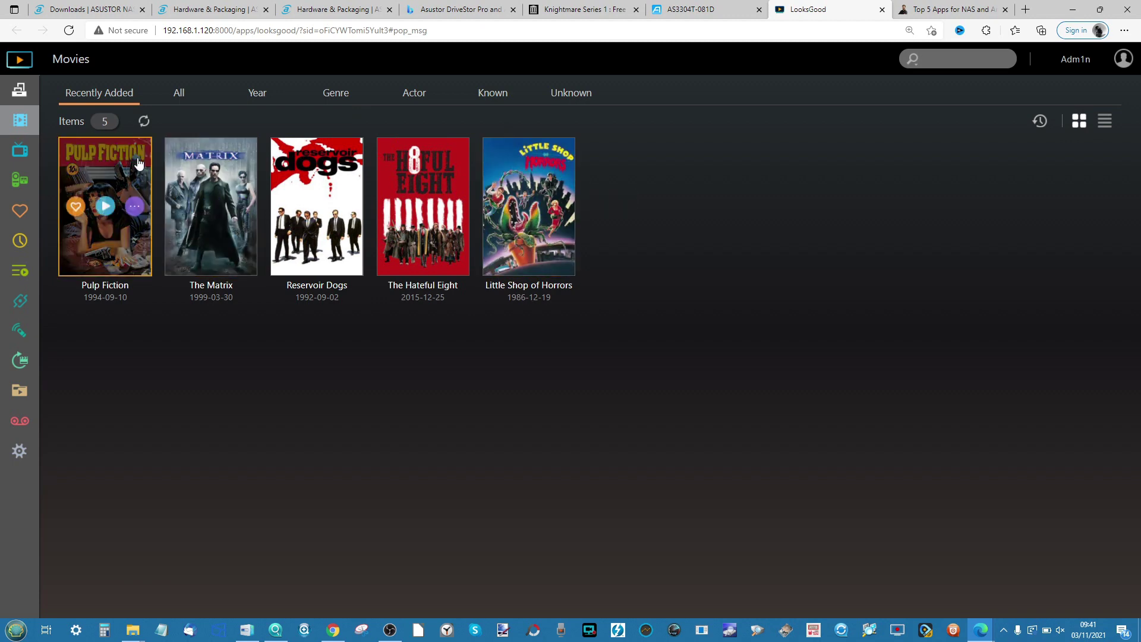
mouse_move(553, 191)
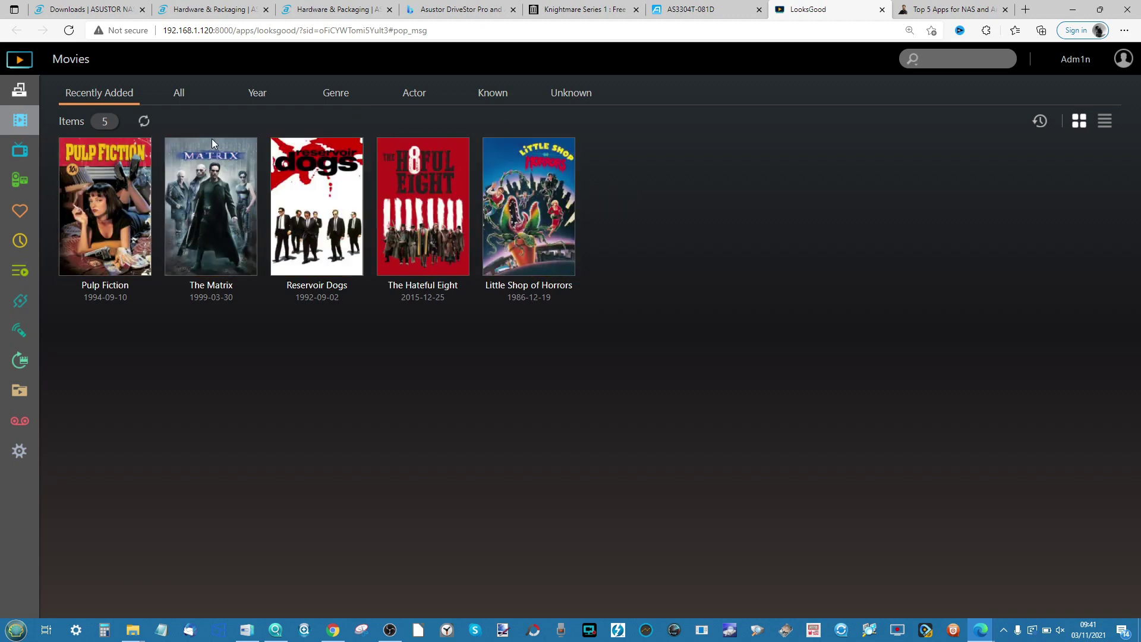
mouse_move(115, 162)
click(114, 162)
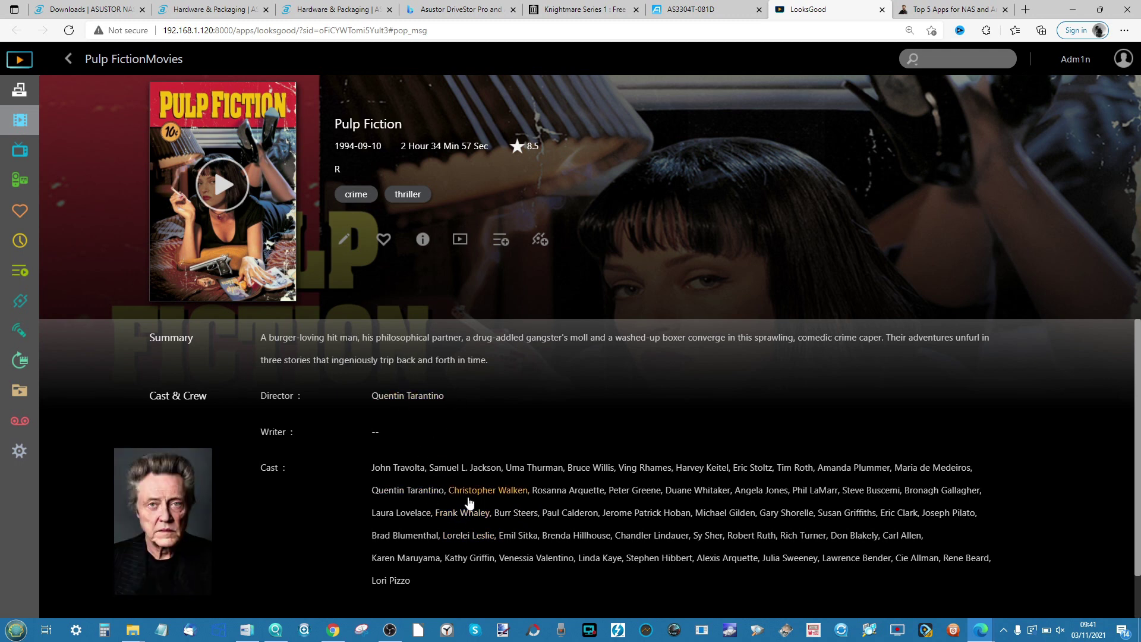
scroll(378, 575, down, 1)
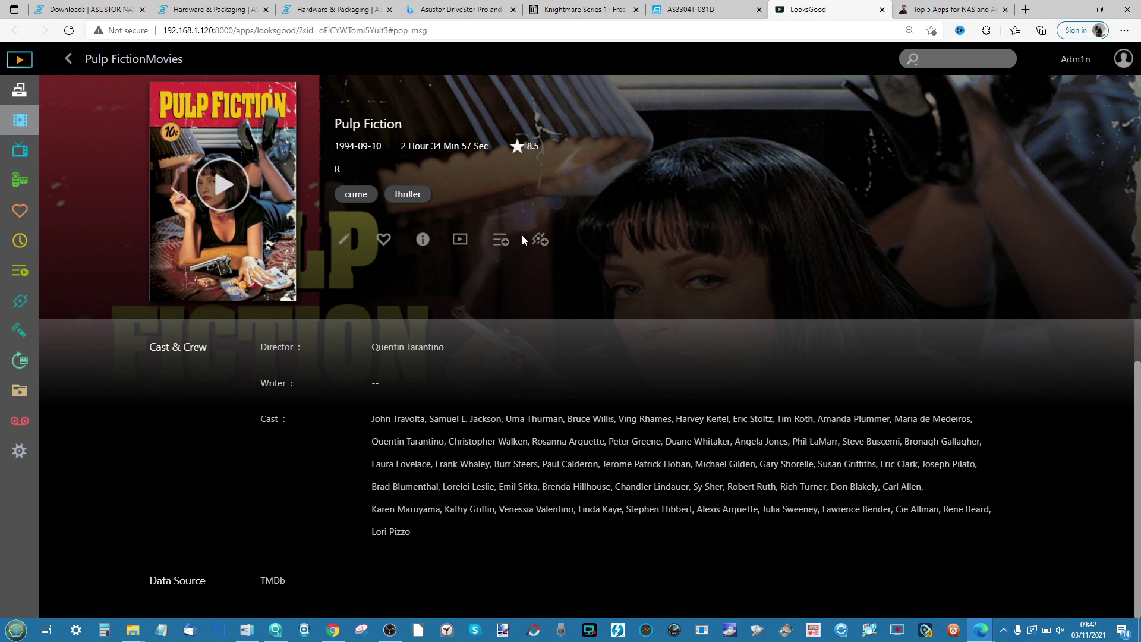
Create an internet share link for Pulp Fiction using https, with the expiration date 03/11/2021
click(542, 245)
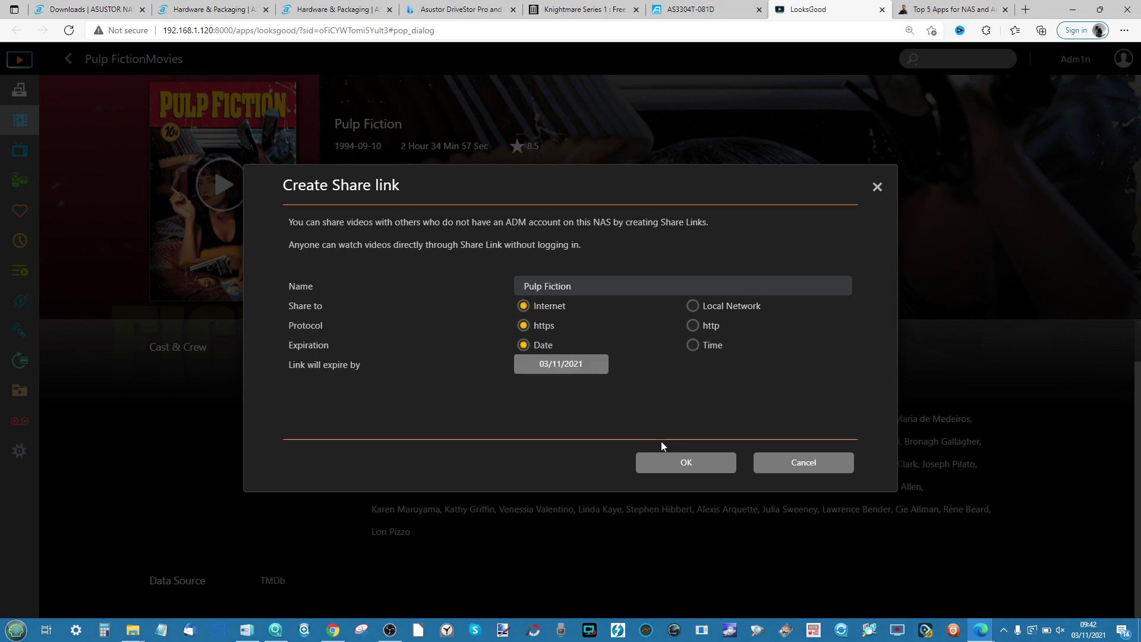
click(666, 466)
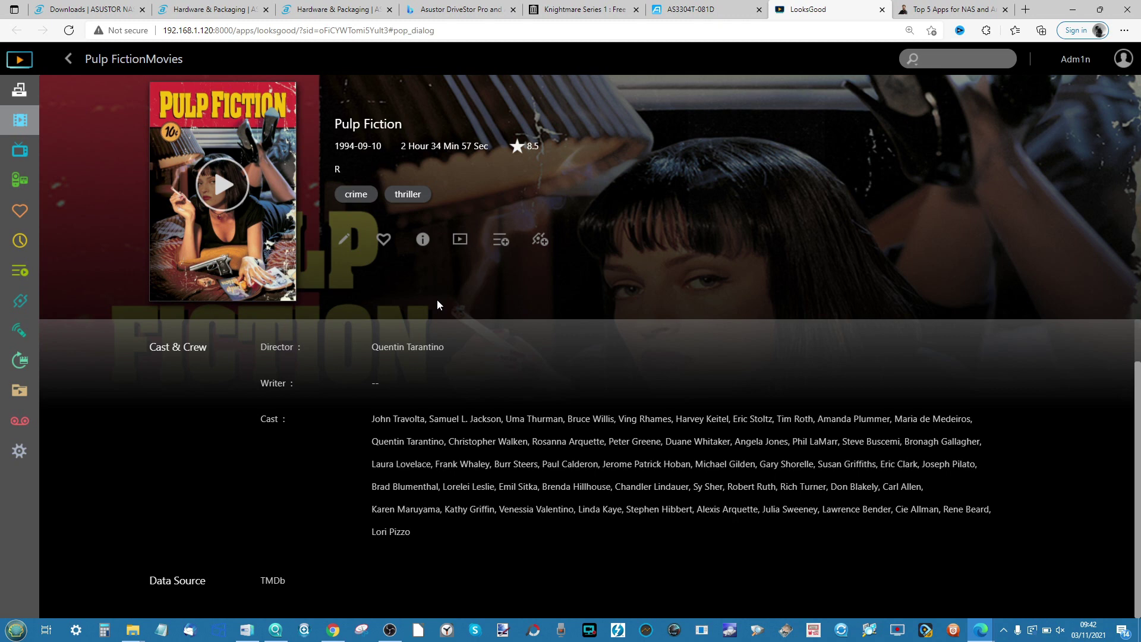
View the playlist and casting options for Pulp Fiction, closing each without adding or playing anything
click(508, 245)
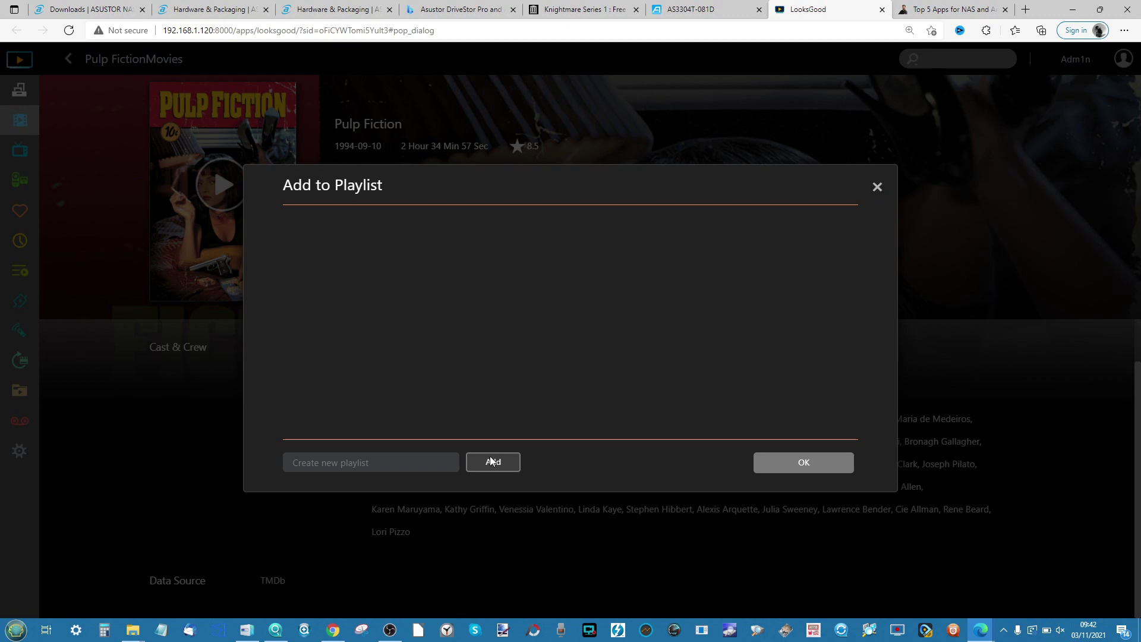
click(877, 186)
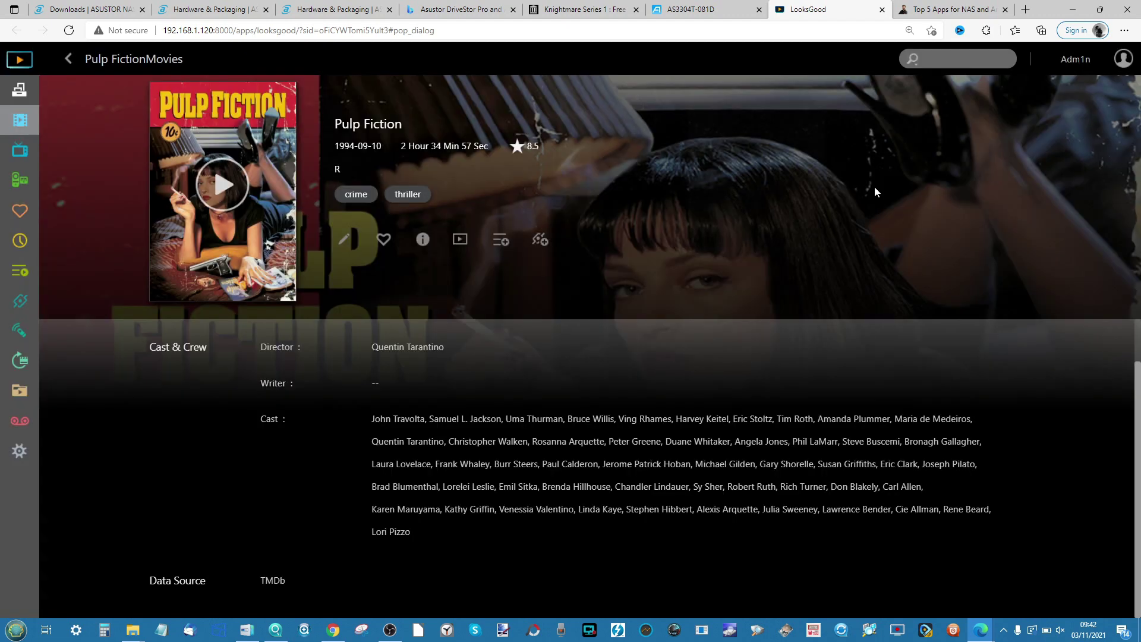
click(458, 239)
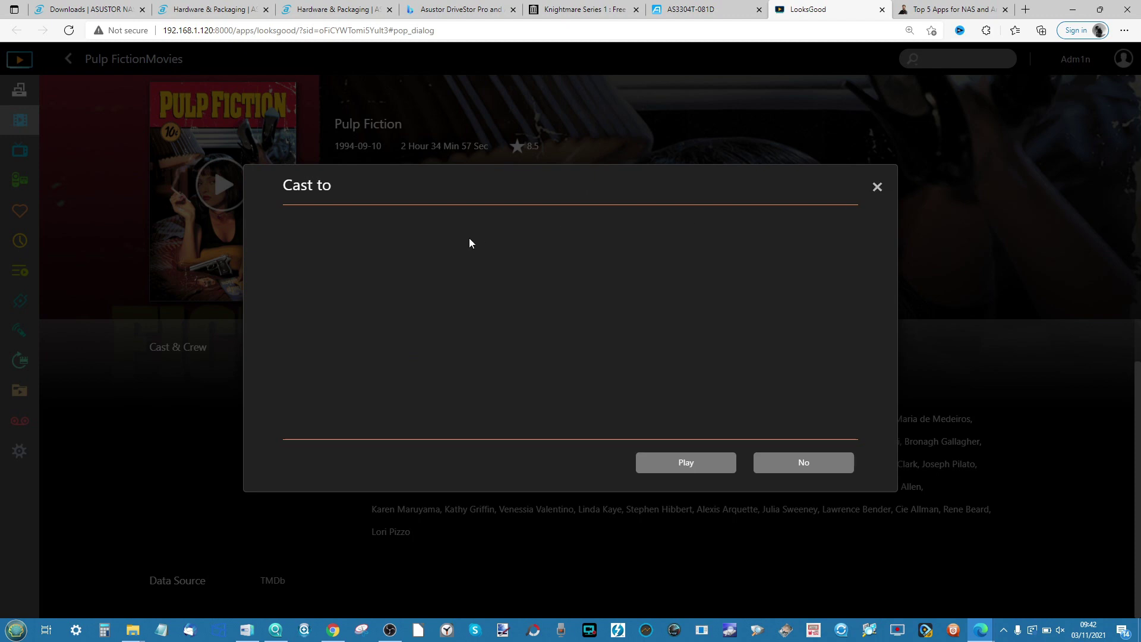
click(876, 187)
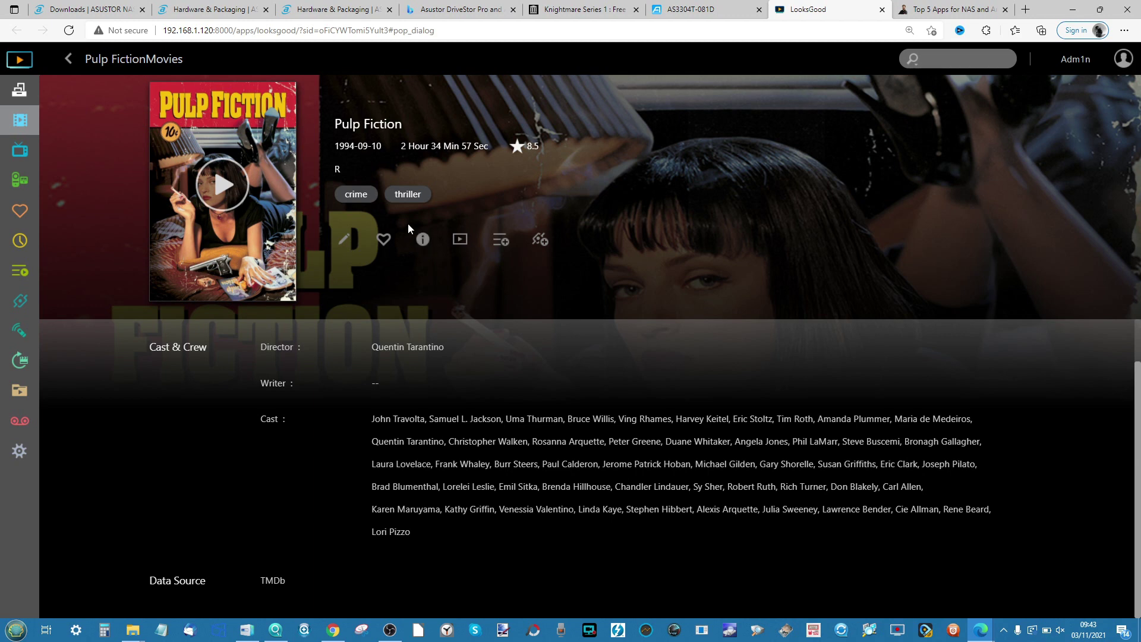
View Pulp Fiction's library editing options, including the internet metadata search, and return to the movie list without saving
click(339, 238)
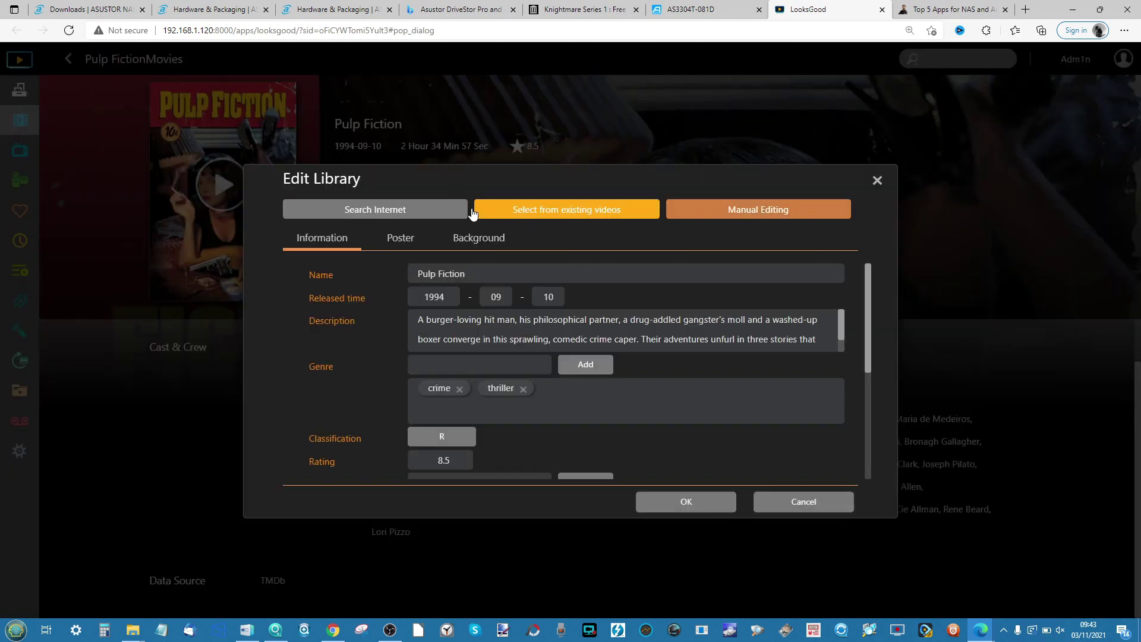
click(424, 212)
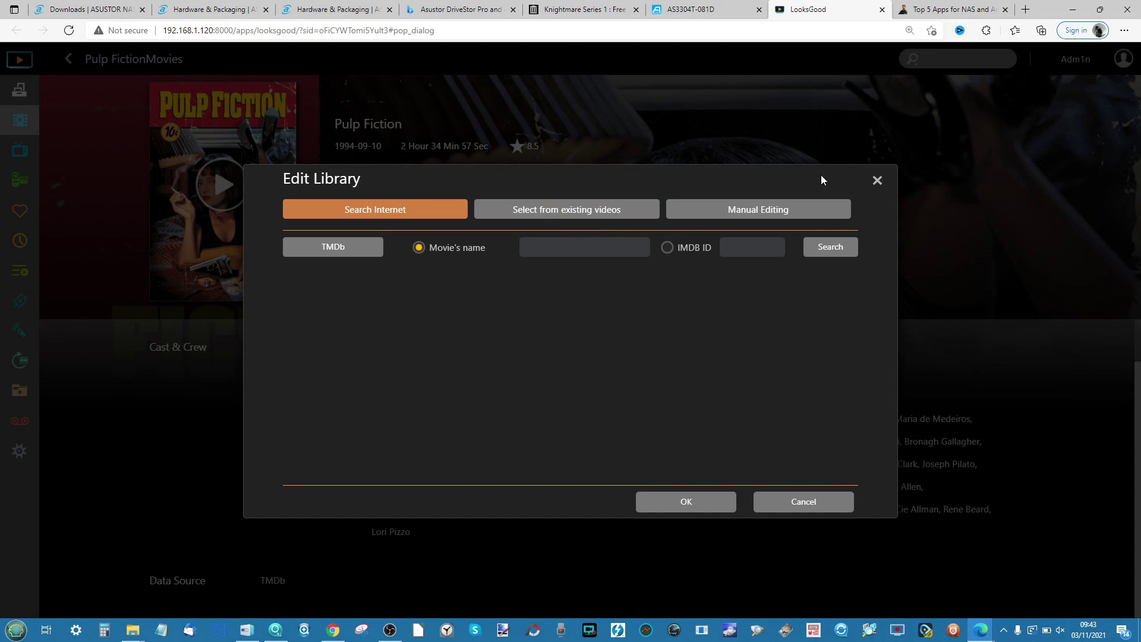
click(877, 181)
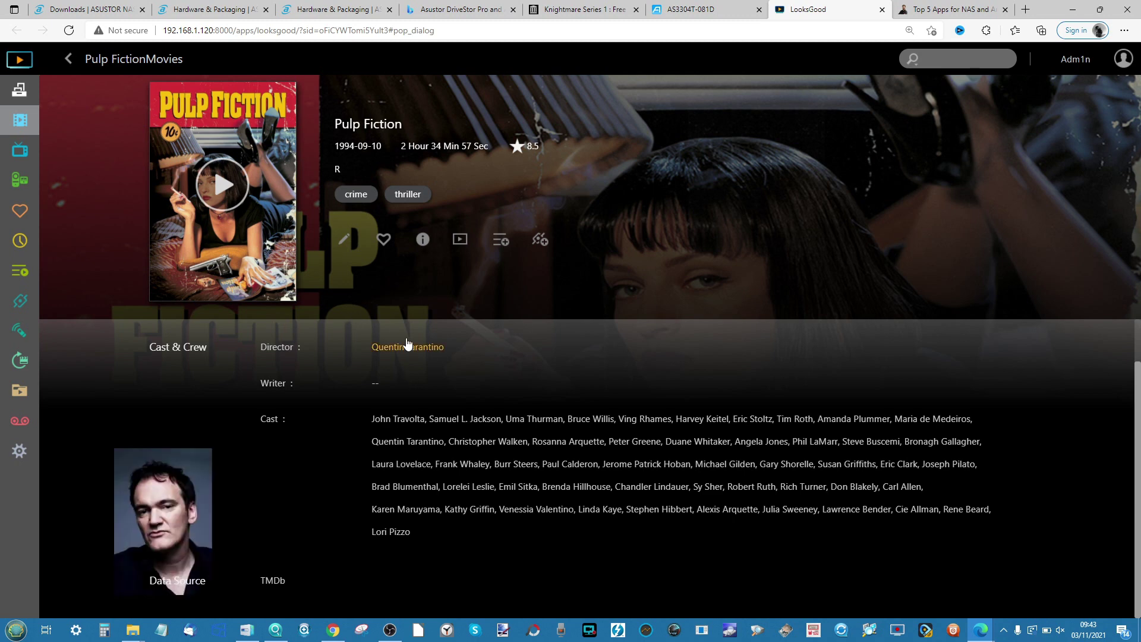
click(69, 58)
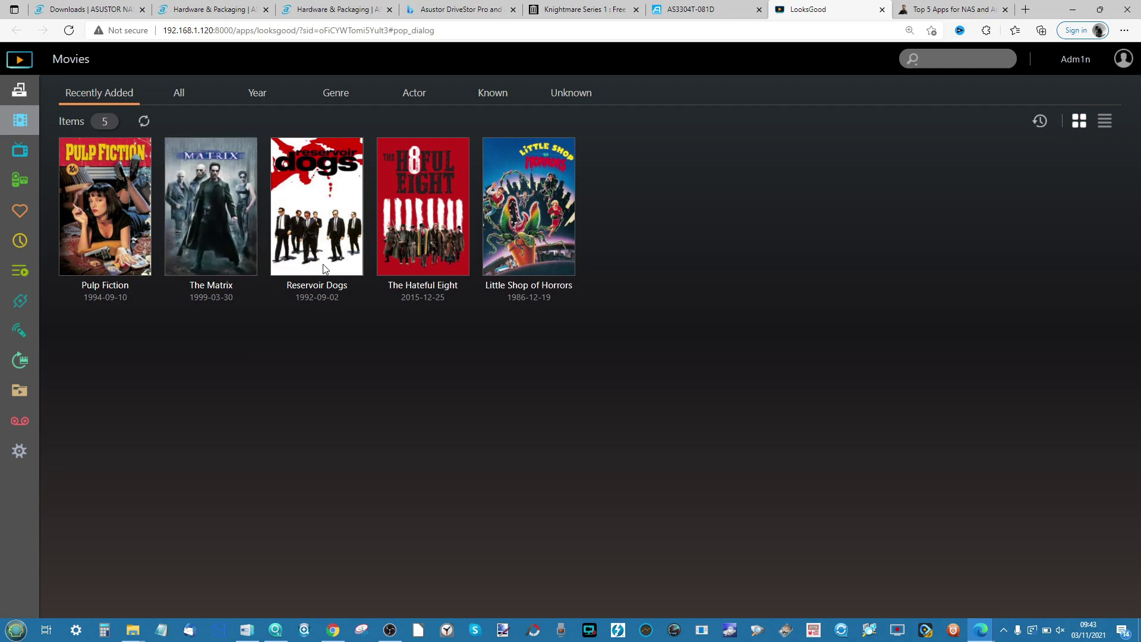
Browse the recently added TV shows and view the details of The Fixer
click(30, 152)
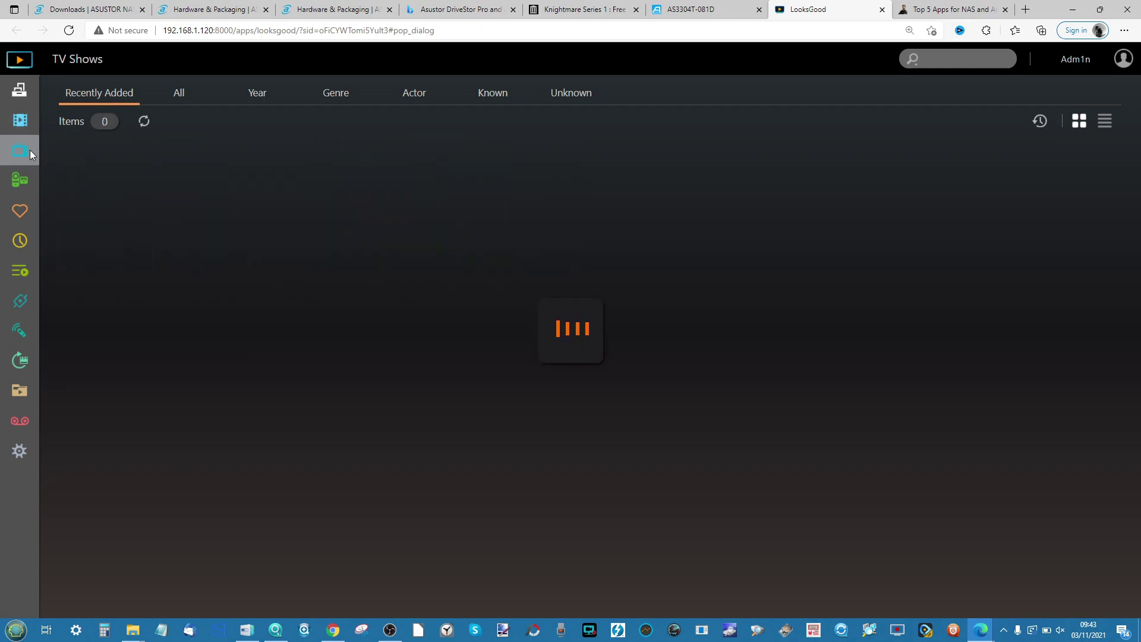
scroll(257, 247, down, 1)
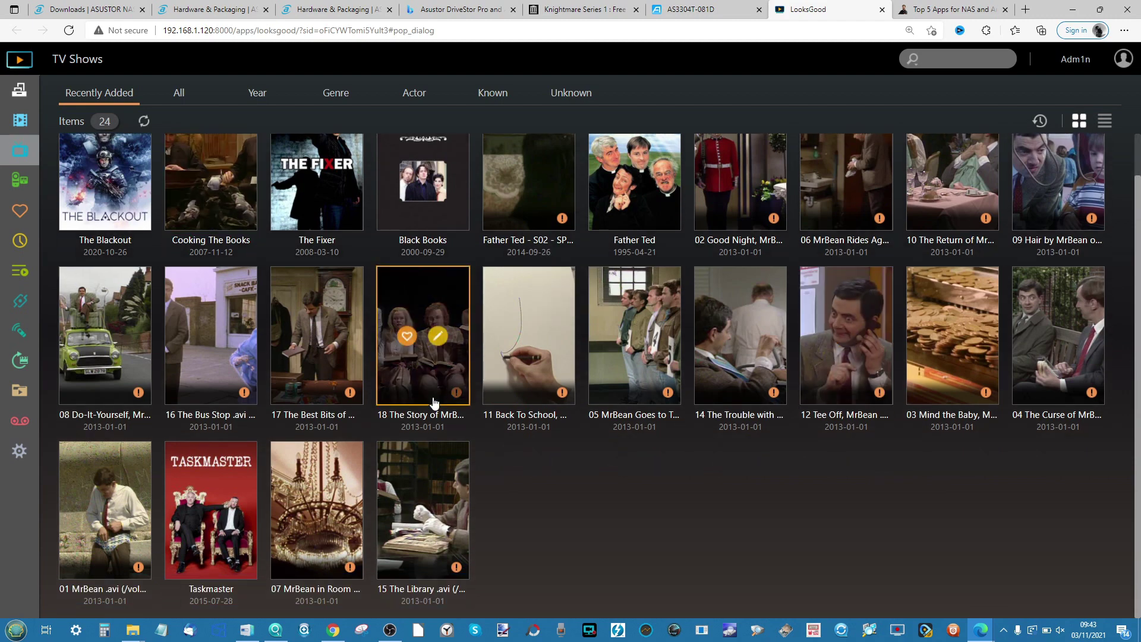
scroll(434, 403, up, 1)
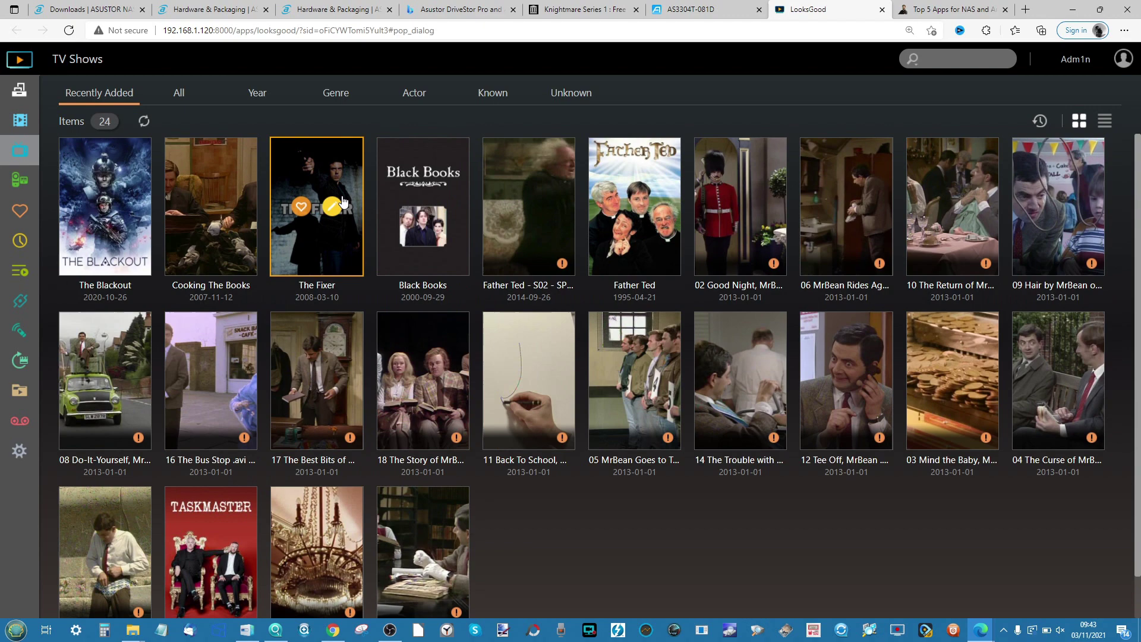
scroll(287, 259, up, 5)
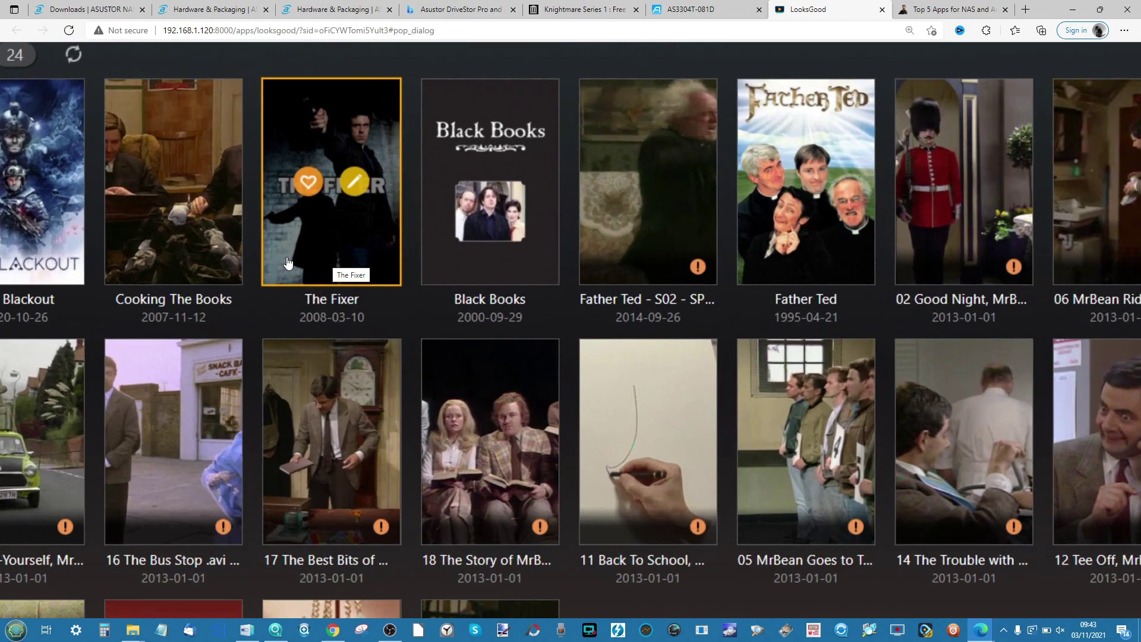
scroll(288, 262, down, 5)
scroll(285, 261, up, 3)
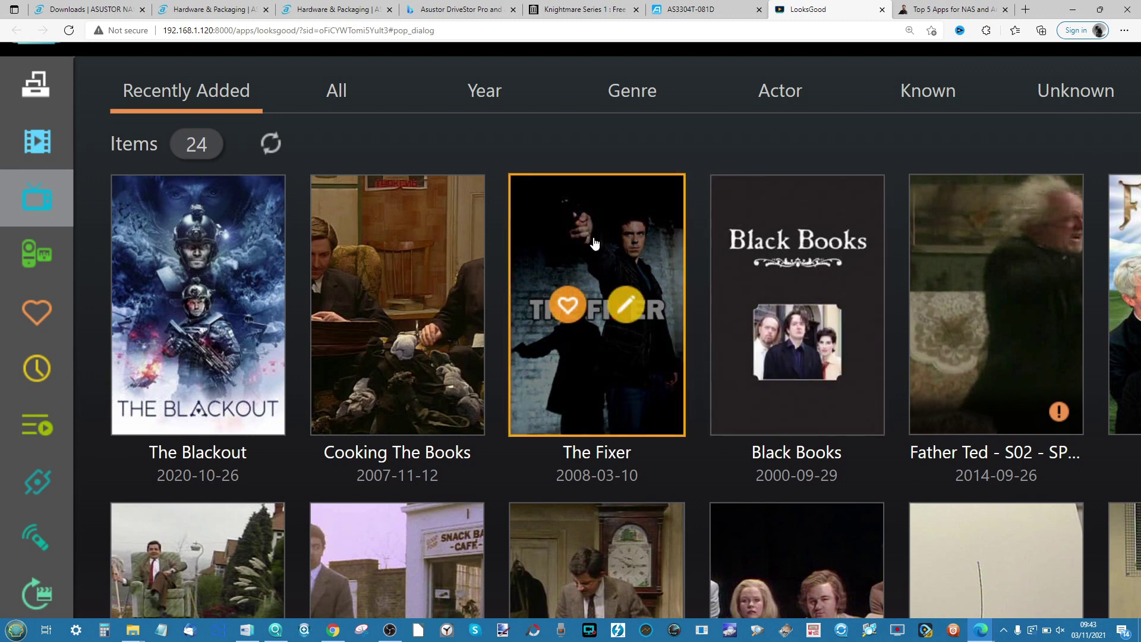
mouse_move(594, 247)
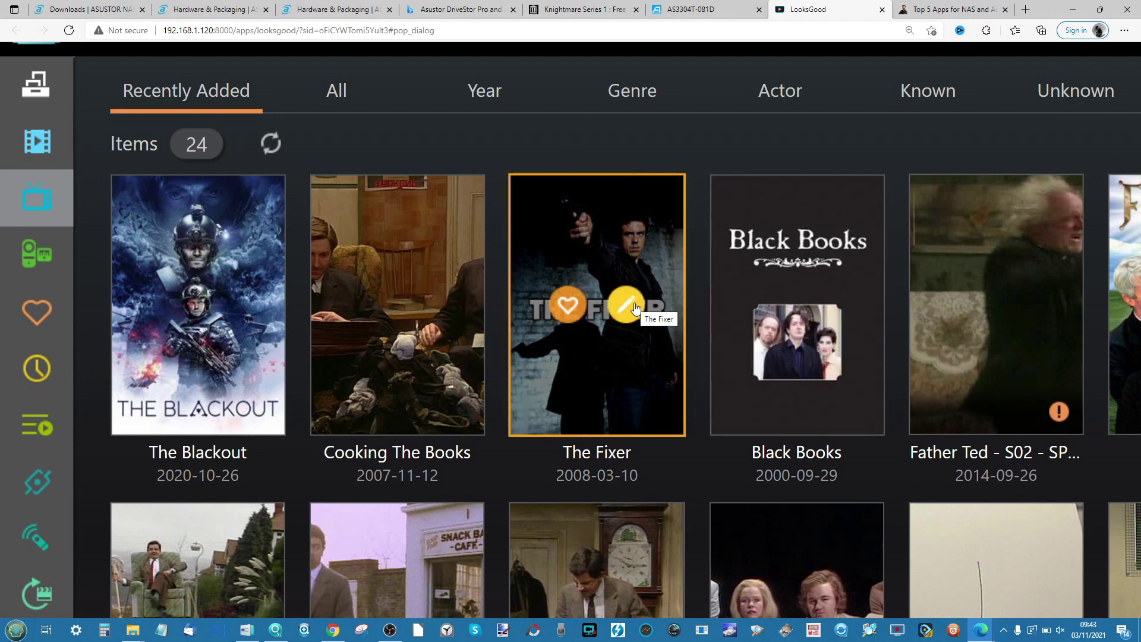
click(629, 243)
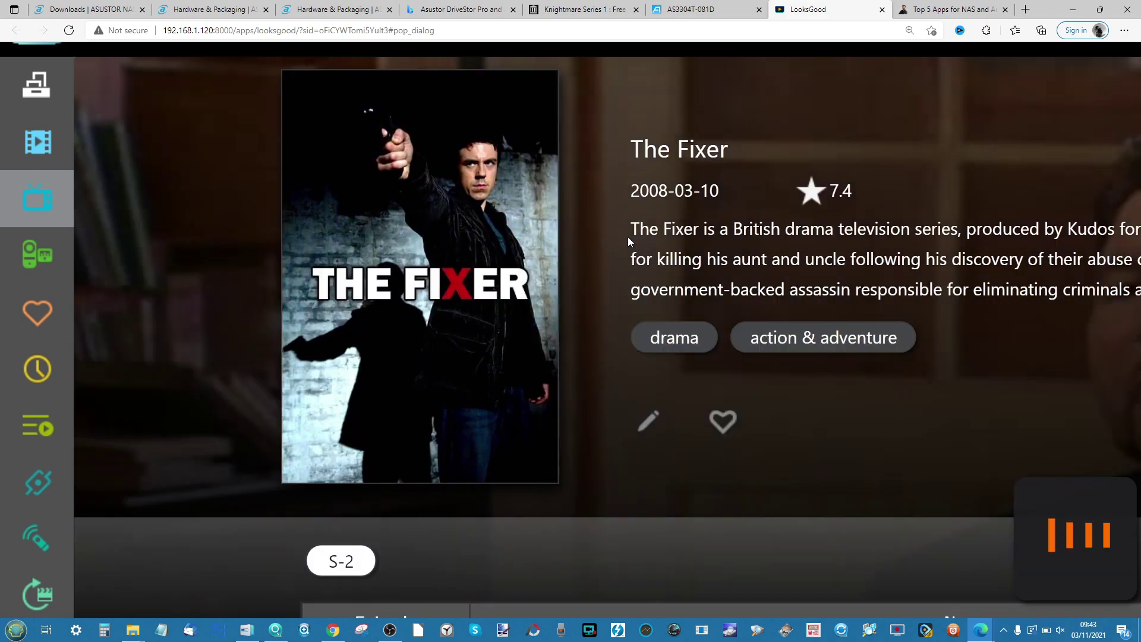
Review The Fixer's library editing options for information, poster and internet search by IMDB ID, and close them without saving
click(651, 423)
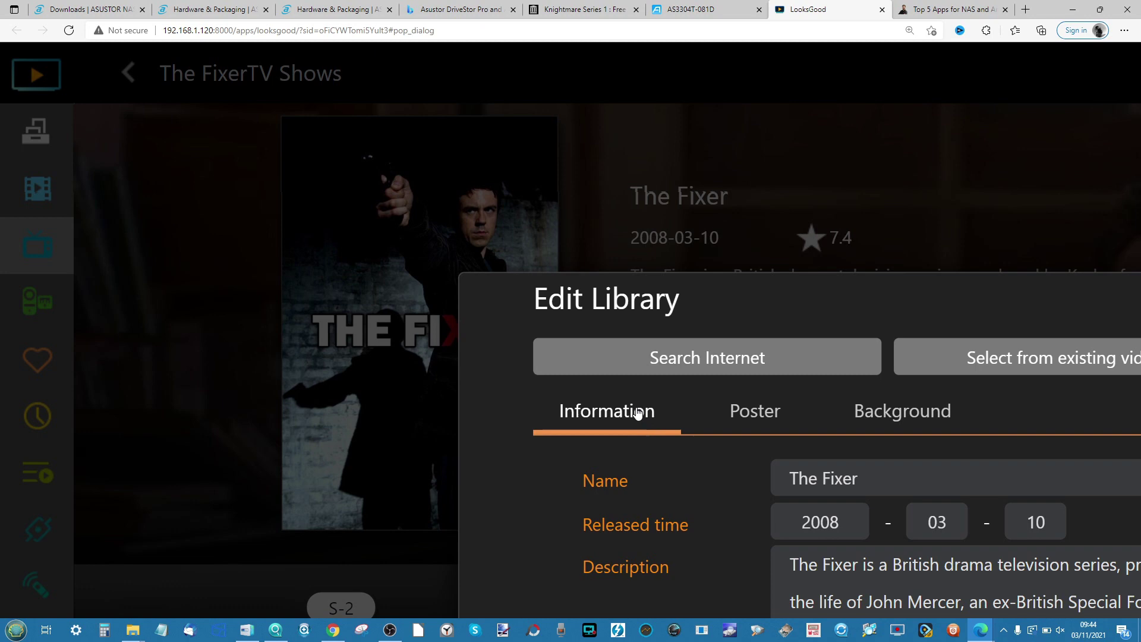
scroll(718, 409, down, 3)
scroll(718, 409, down, 5)
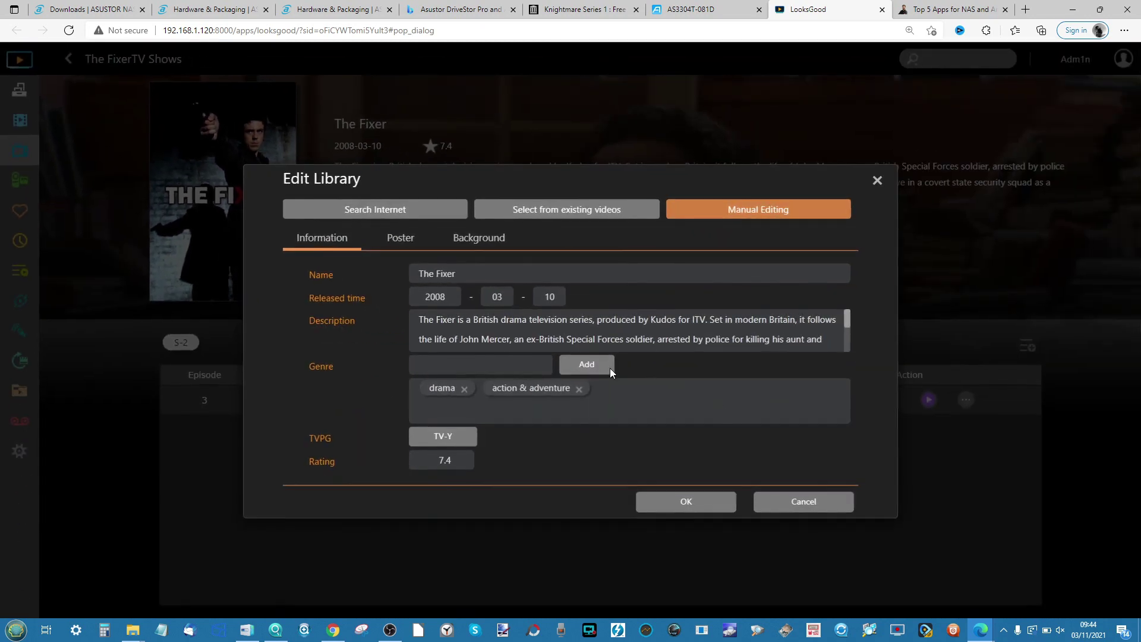
click(398, 239)
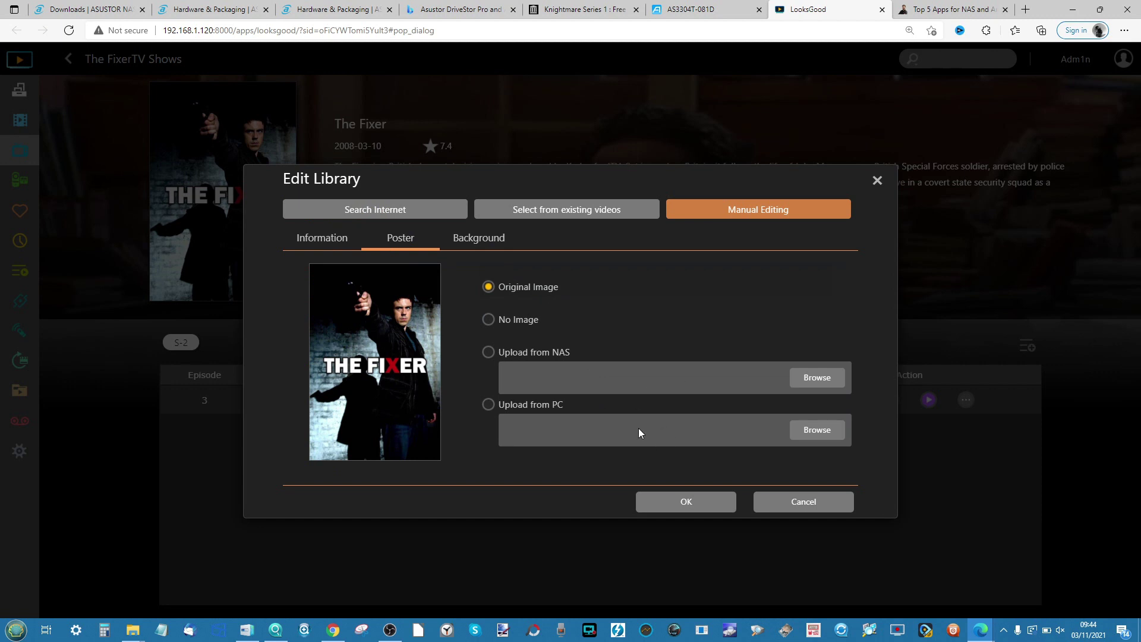
click(377, 207)
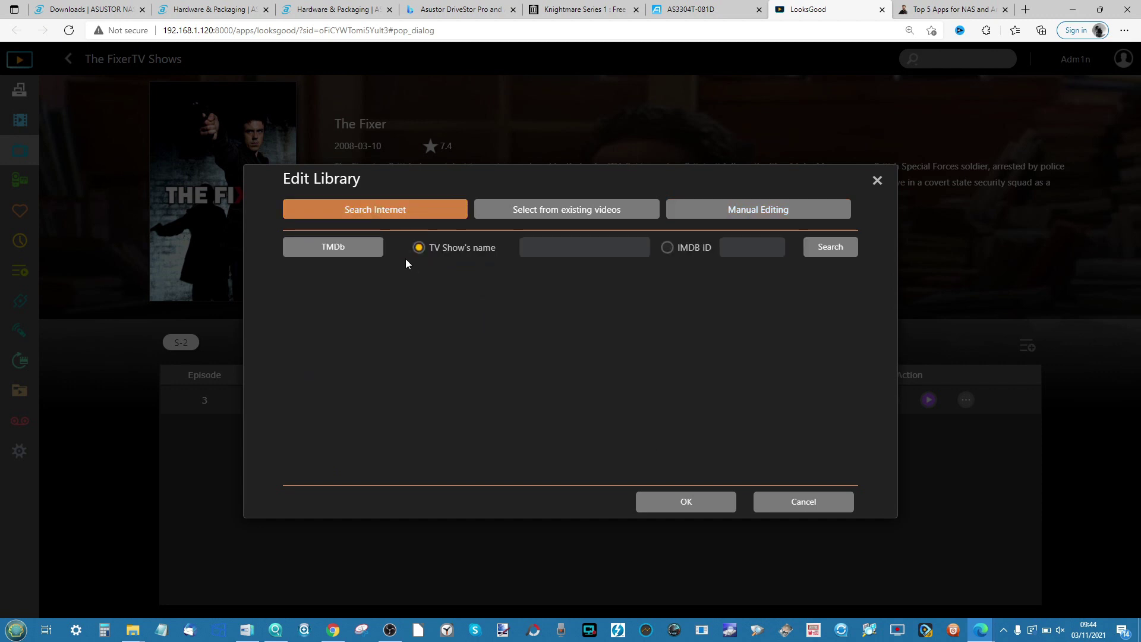
click(667, 247)
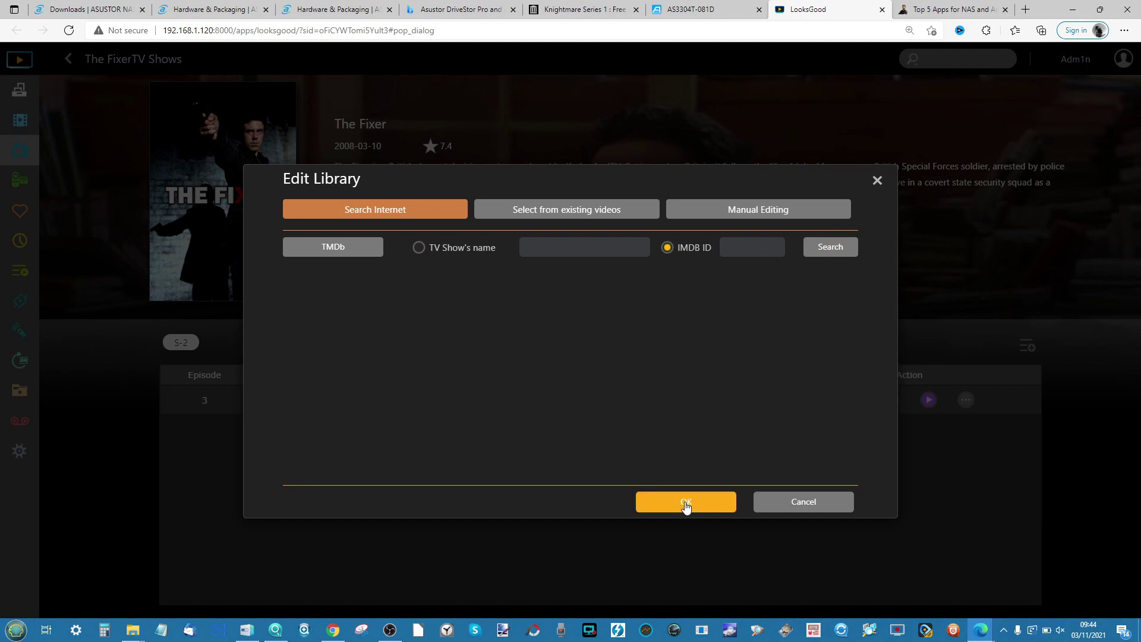
click(877, 181)
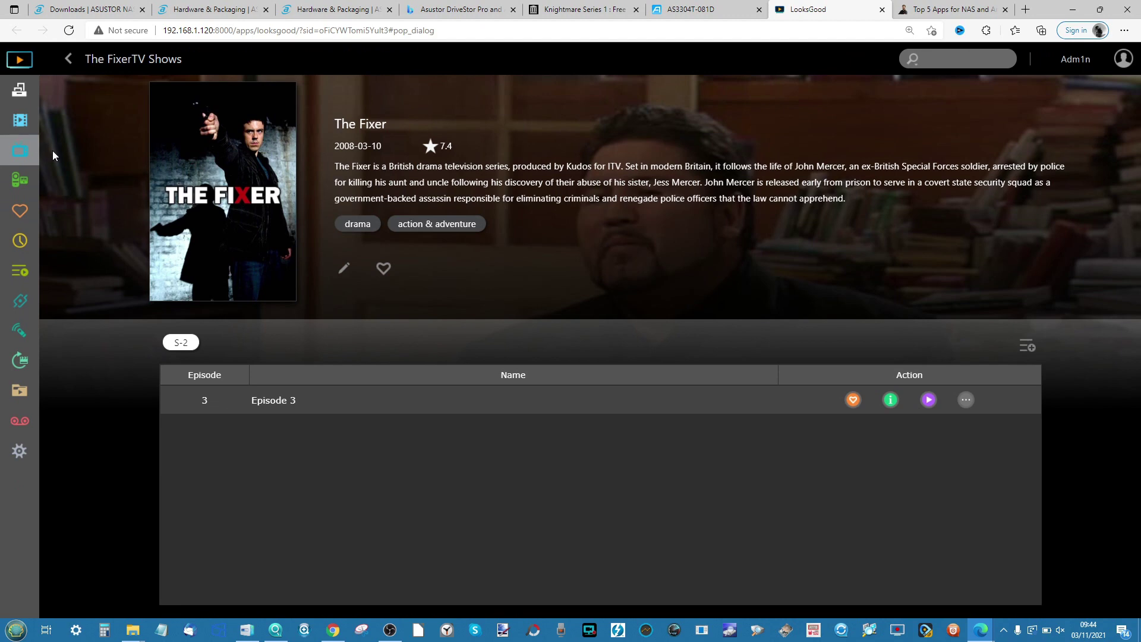
Open Pulp Fiction from the movie library and play it at 480p resolution
click(23, 153)
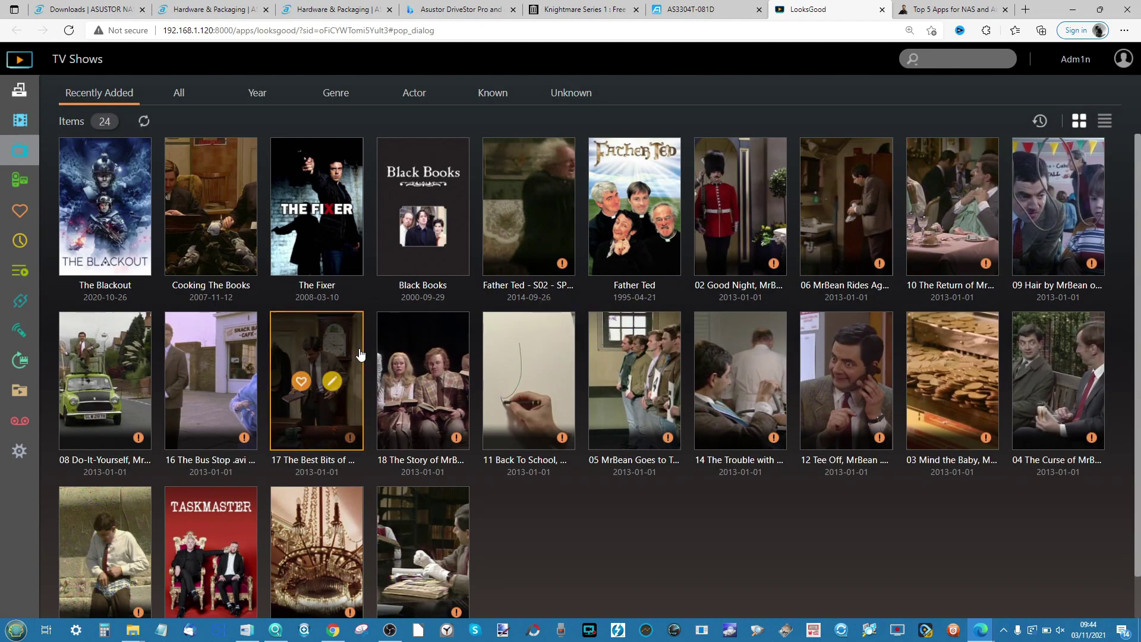
click(23, 126)
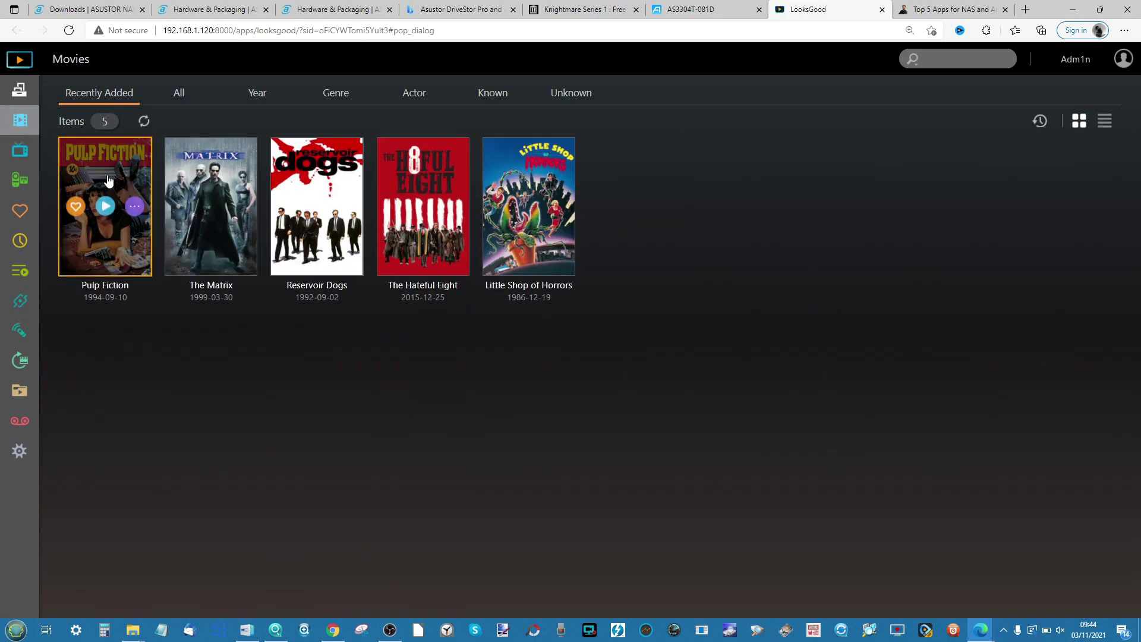
click(109, 181)
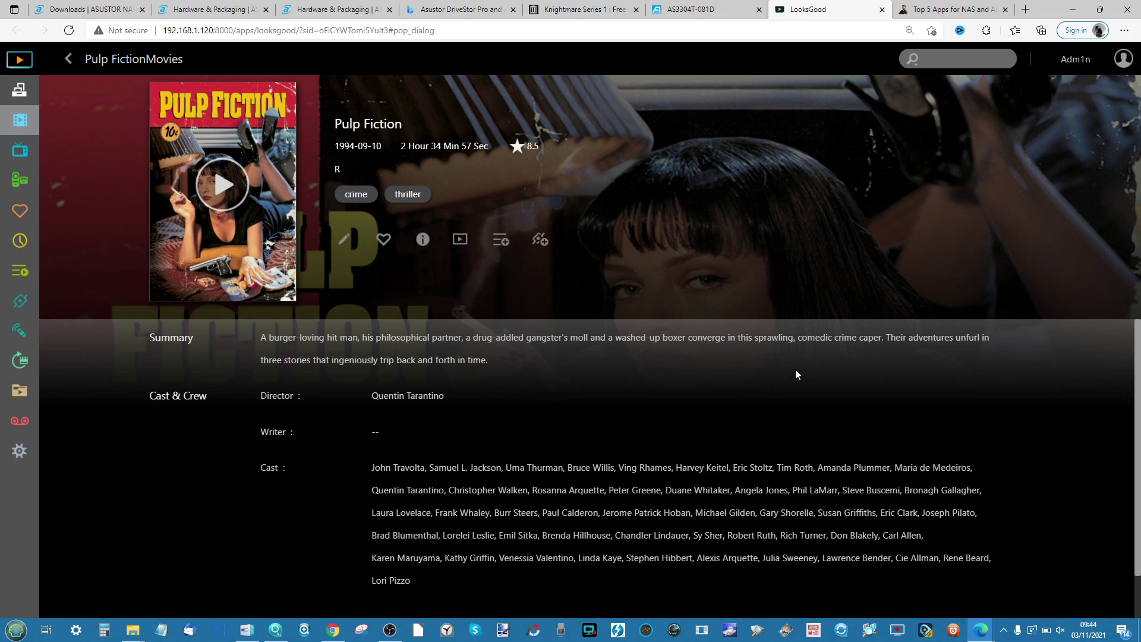
click(224, 187)
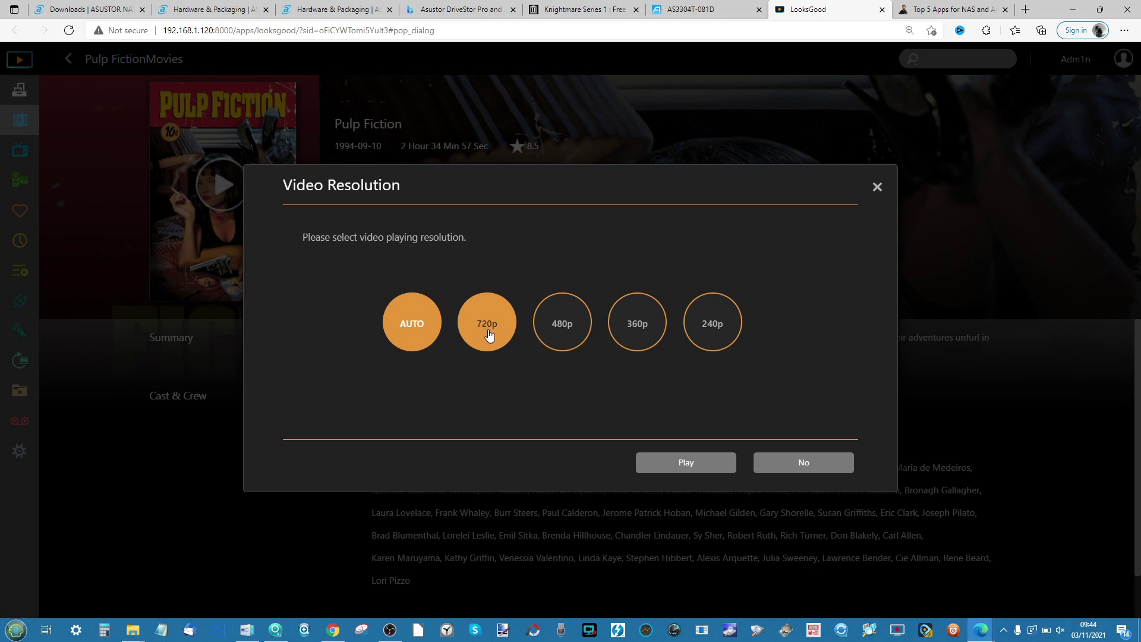
click(573, 323)
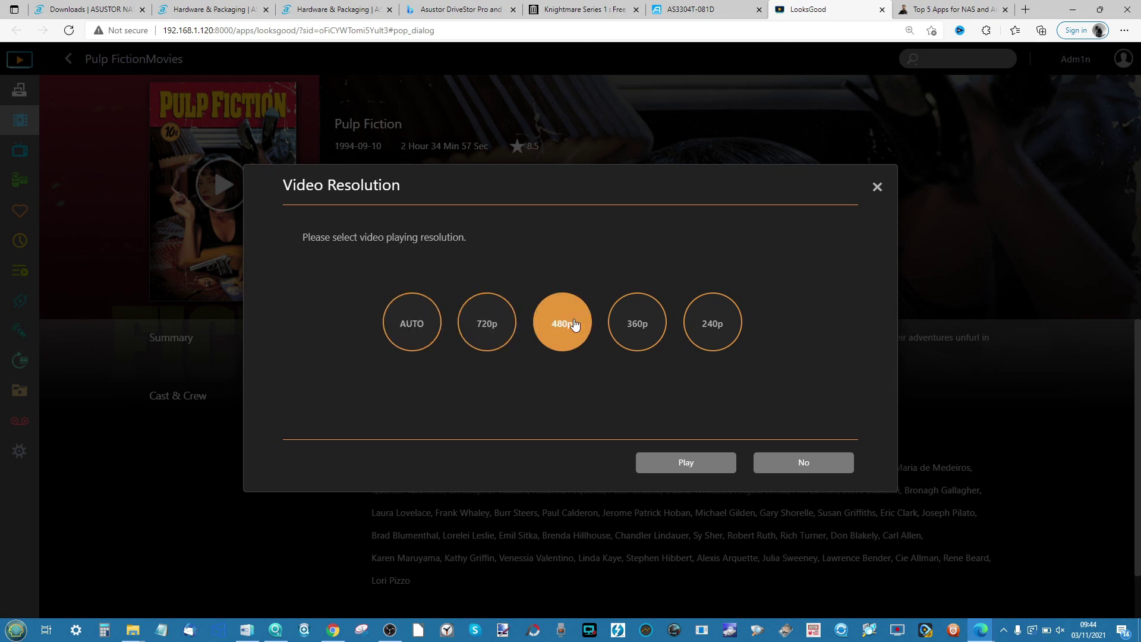
click(713, 463)
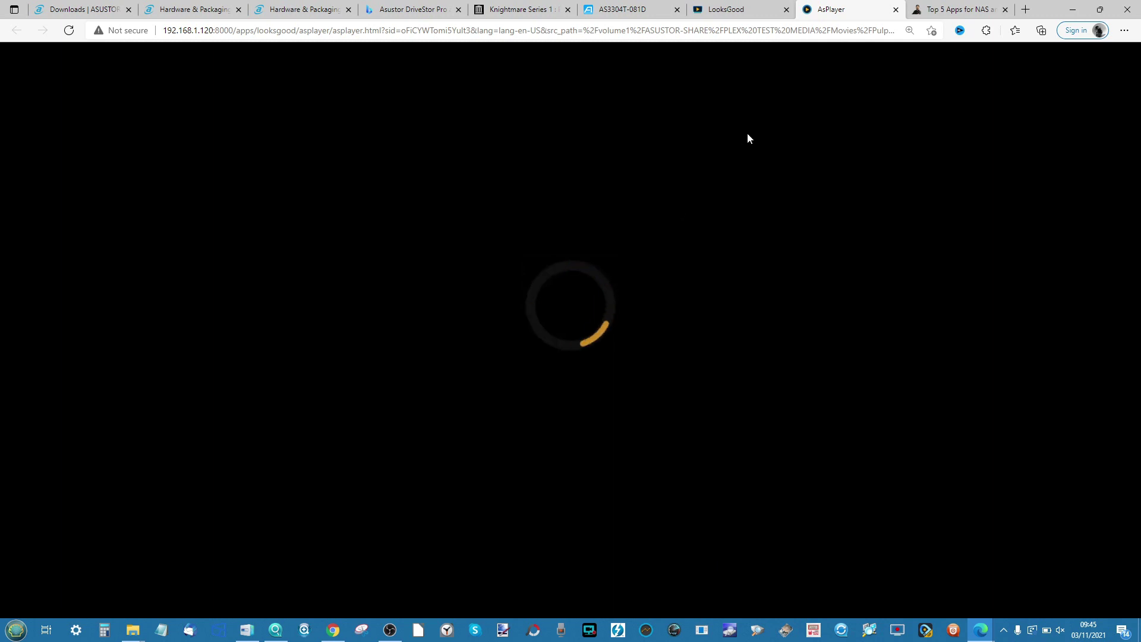
Check the NAS's performance overview in Activity Monitor during the movie's loading, and return to the player
click(662, 12)
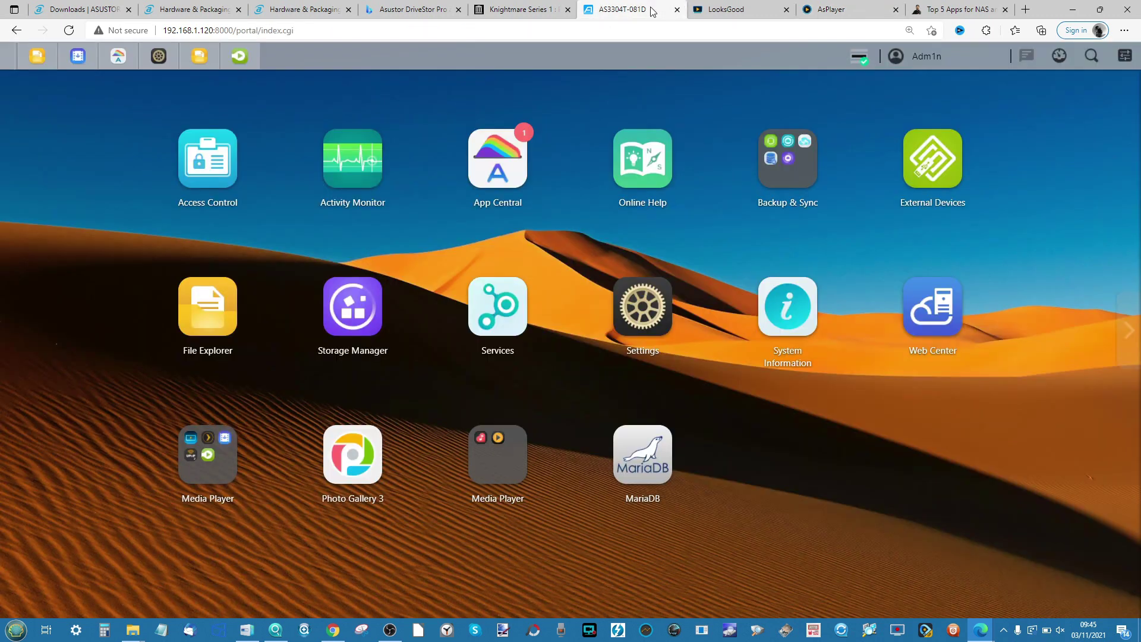
click(353, 157)
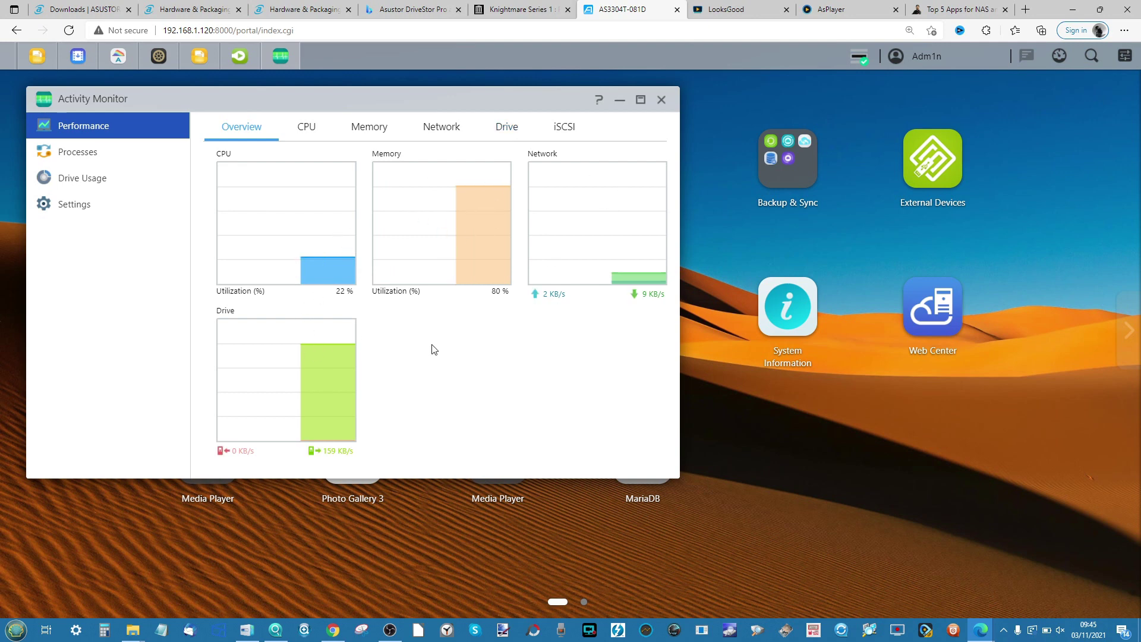
click(815, 3)
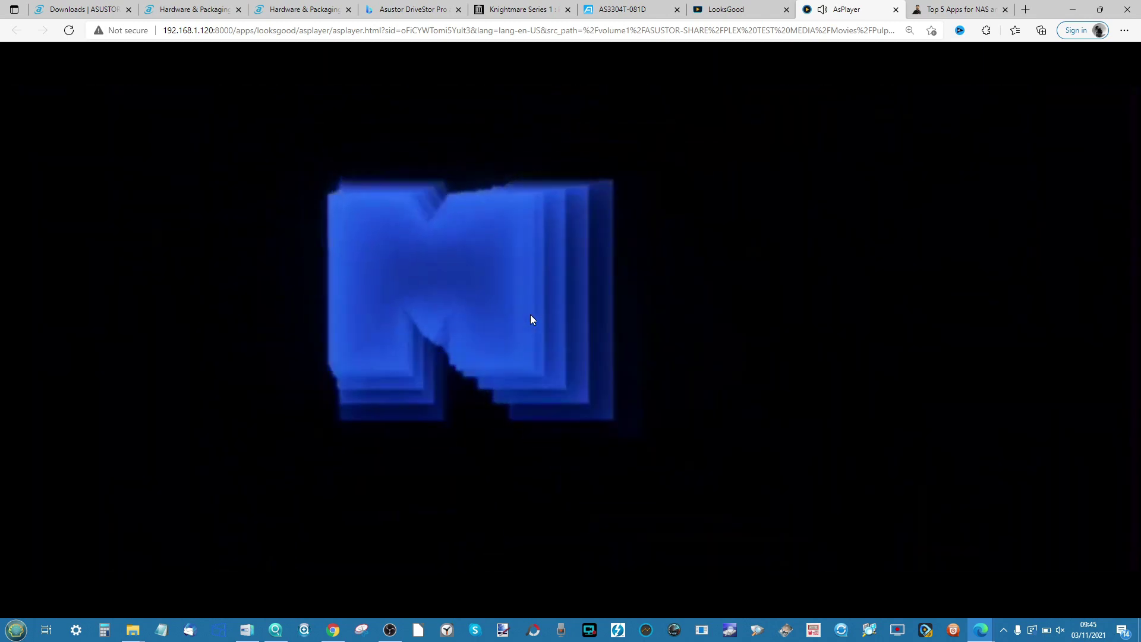
Watch the Pulp Fiction playback and close the player, returning to the movie's details in LooksGood
click(531, 320)
click(531, 319)
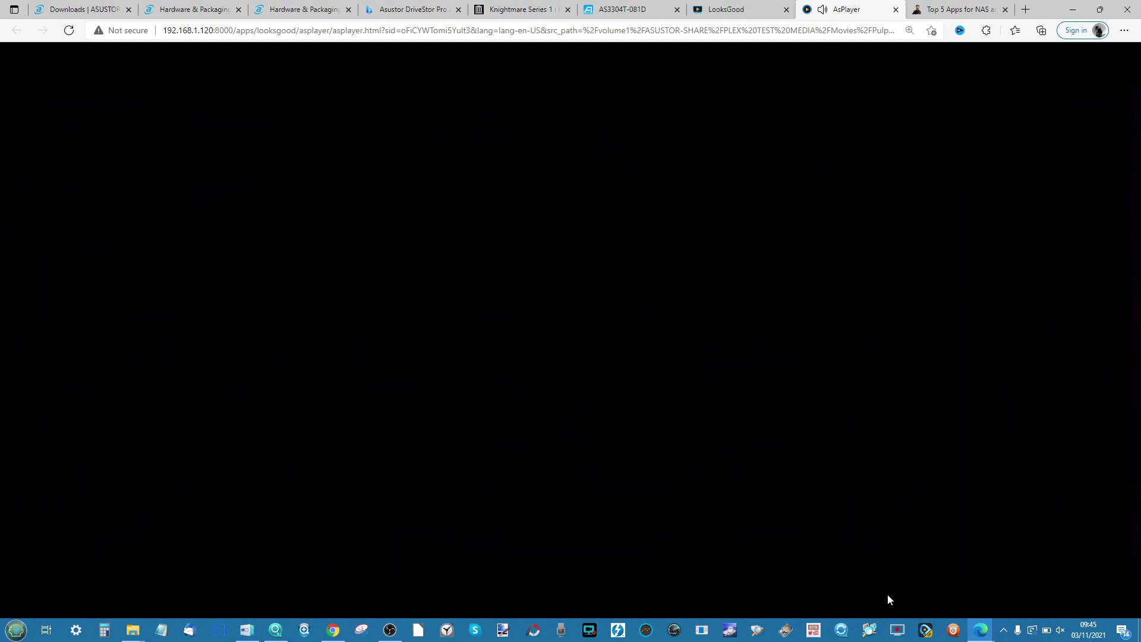
click(581, 301)
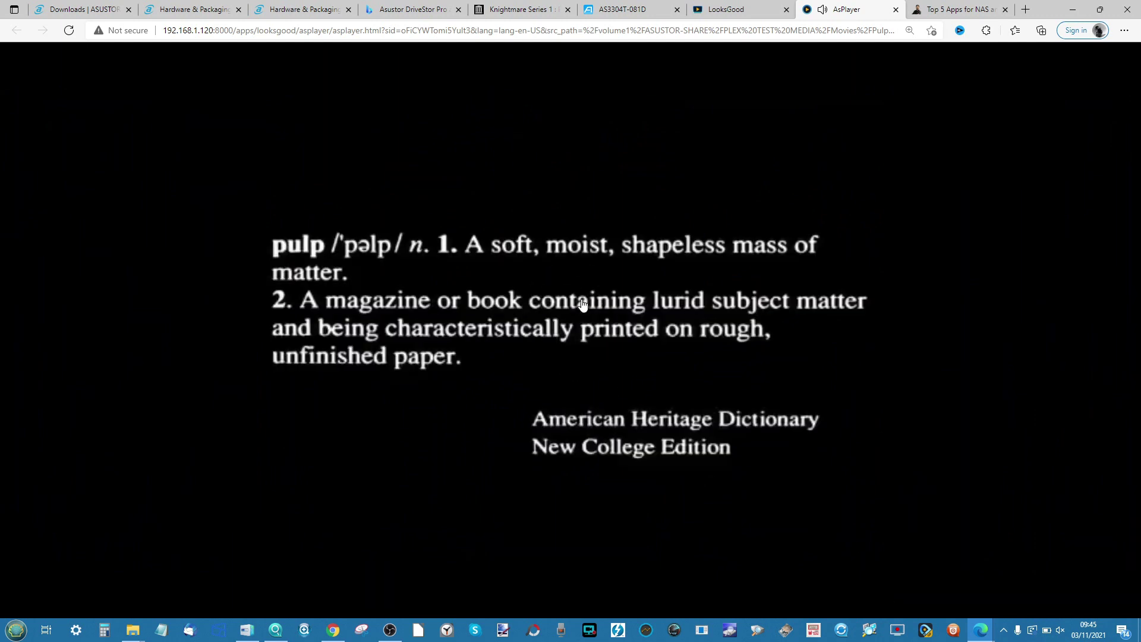
click(742, 11)
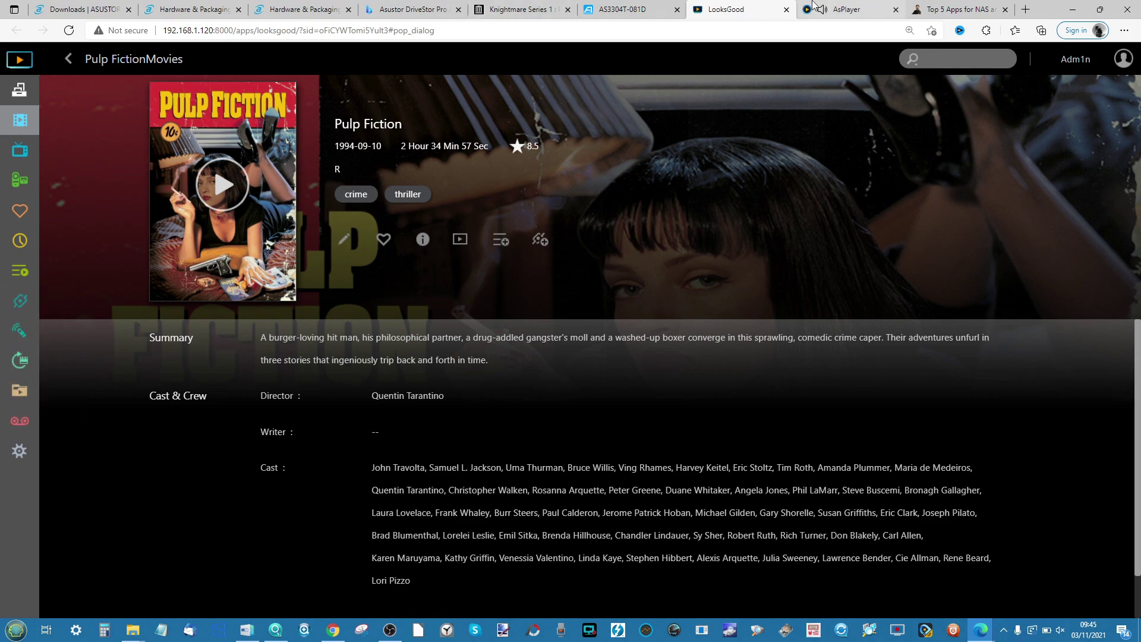
click(844, 10)
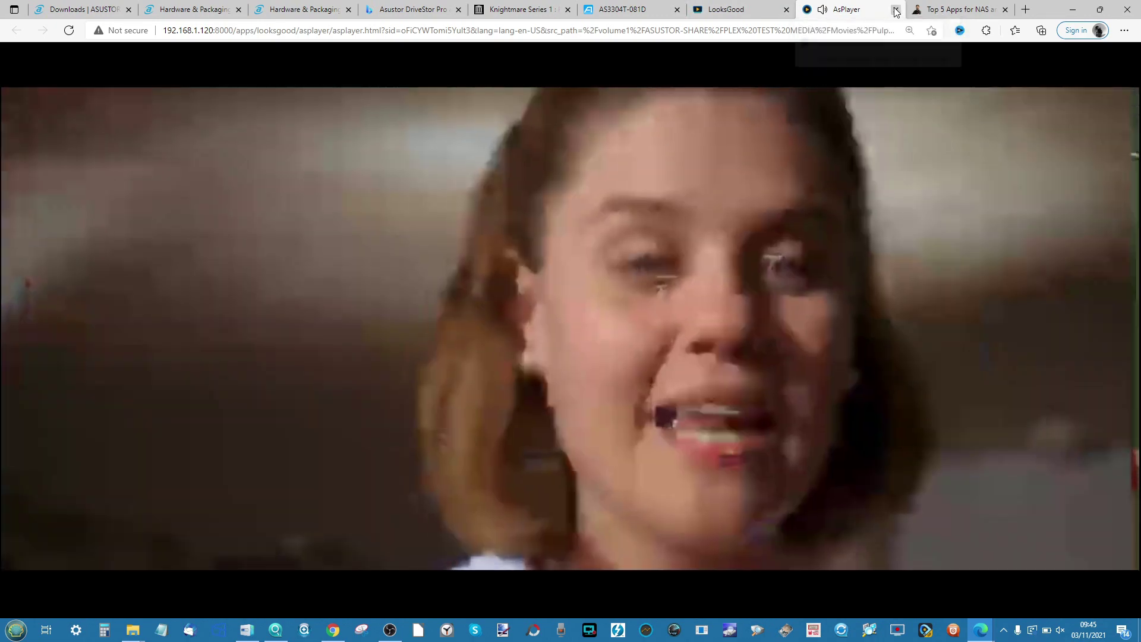
click(895, 11)
click(718, 6)
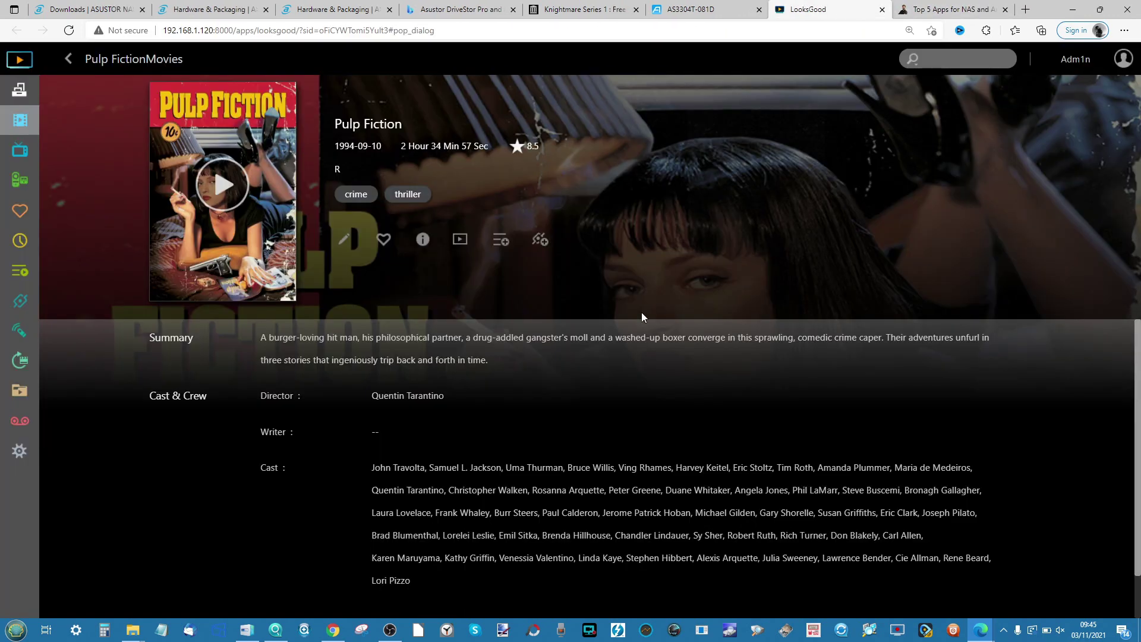
Browse the recently added and complete movie lists, and view the recently added home videos
click(20, 120)
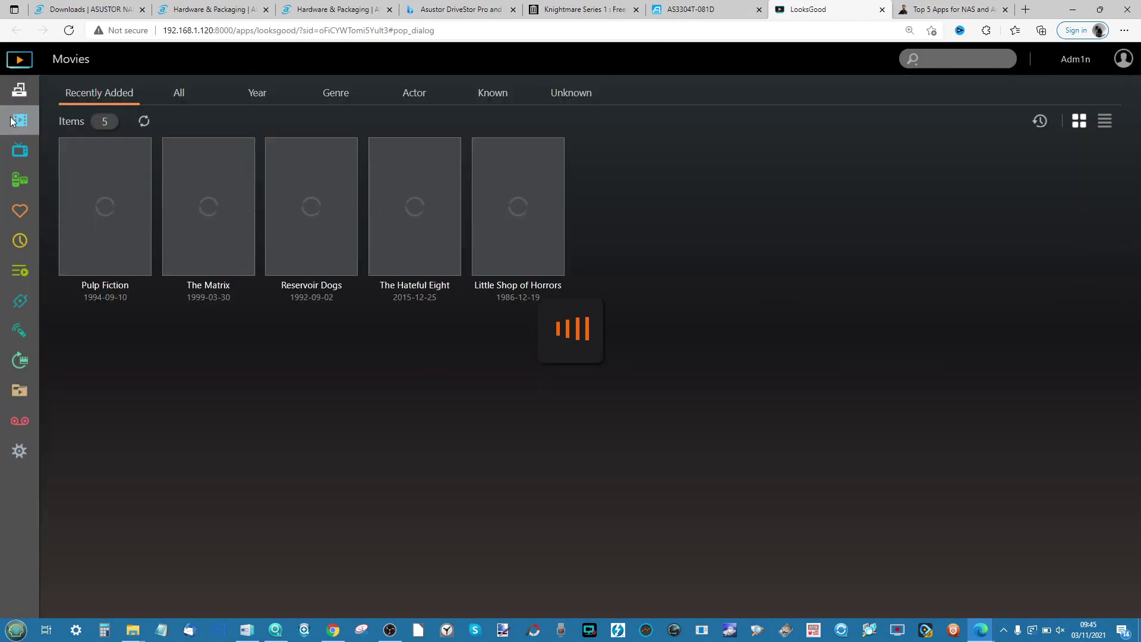
click(175, 100)
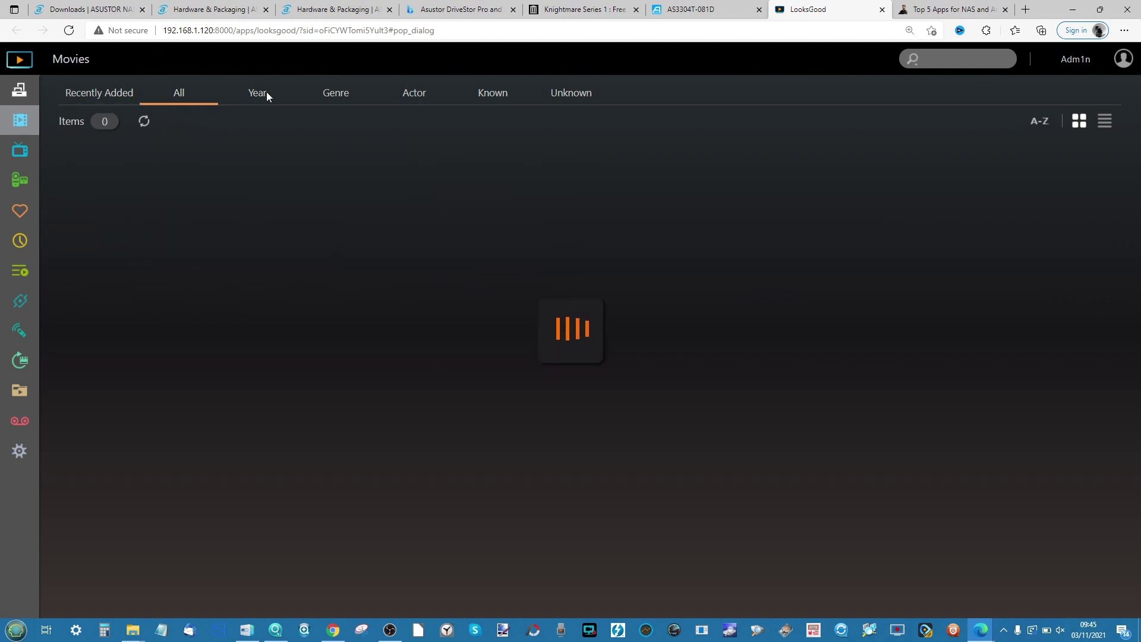
click(97, 92)
click(19, 177)
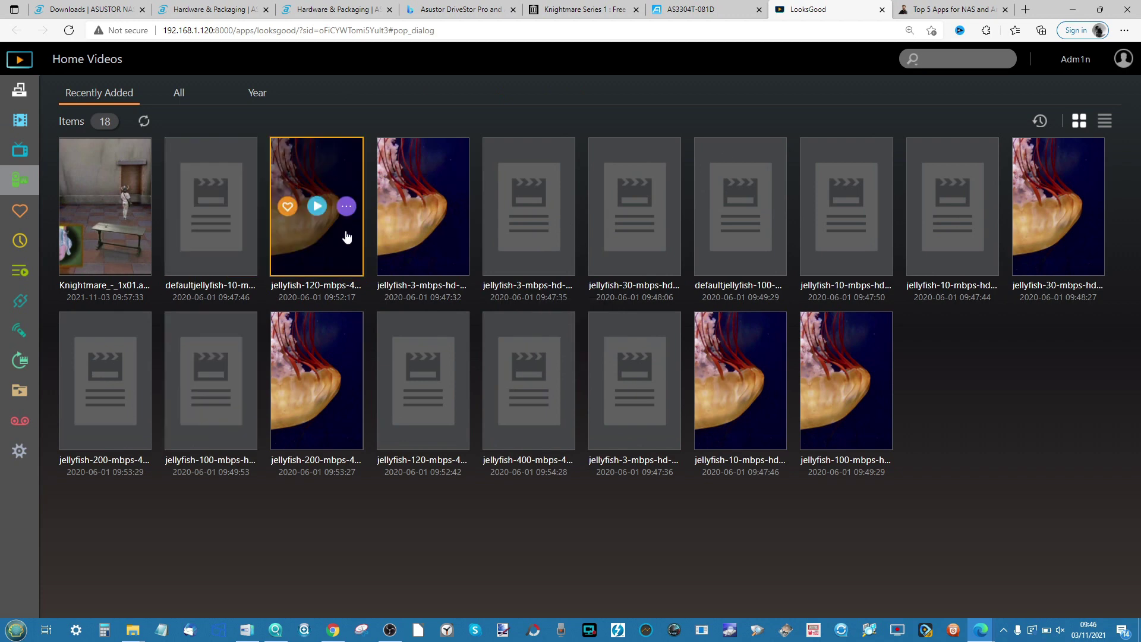
mouse_move(1094, 215)
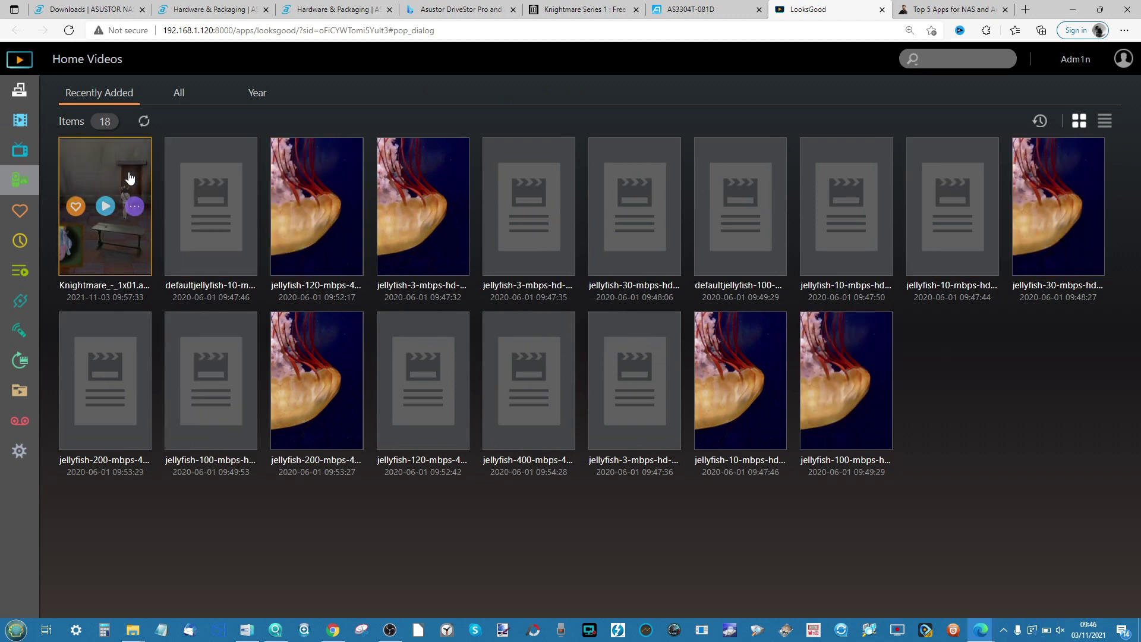
Review the Knightmare home video's library editing options for information, poster and background, and close them without saving
click(110, 172)
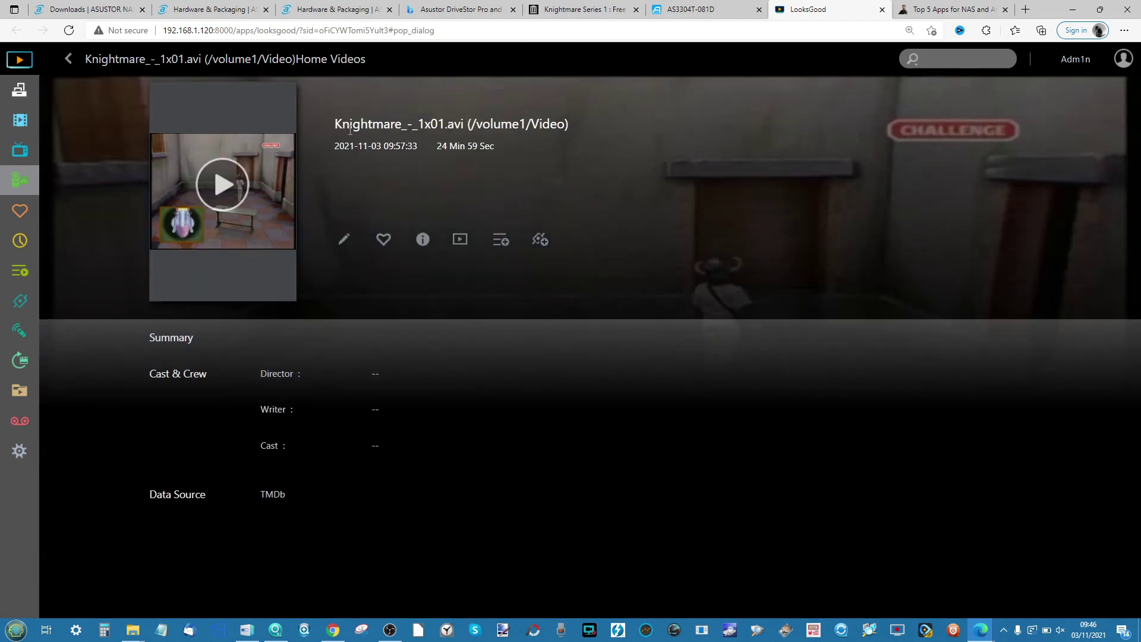
click(347, 237)
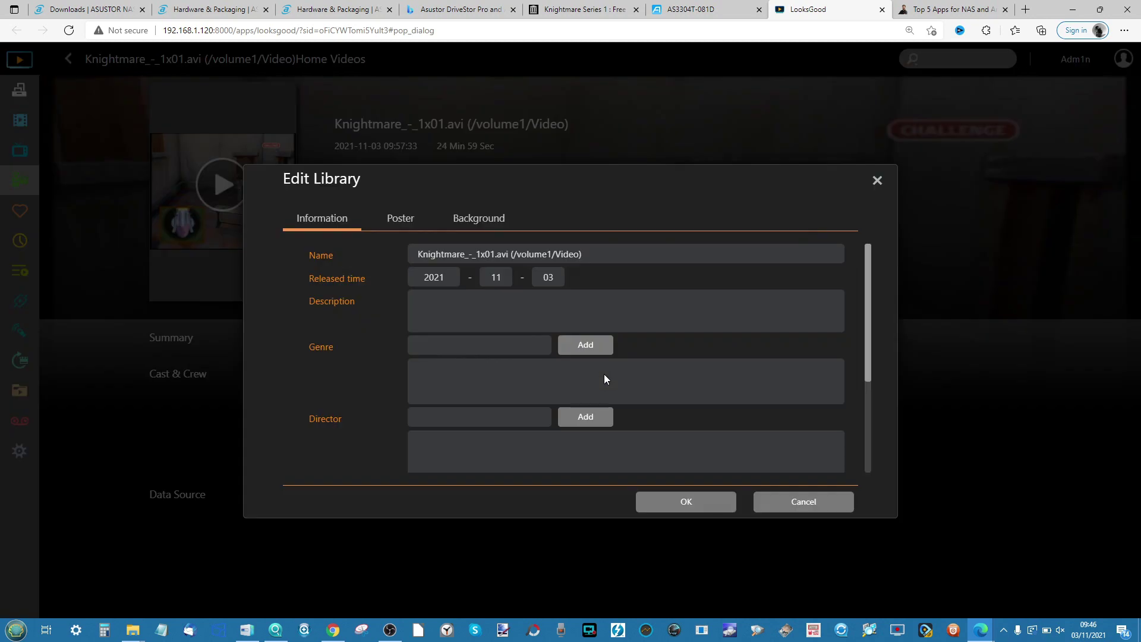
click(416, 219)
click(492, 222)
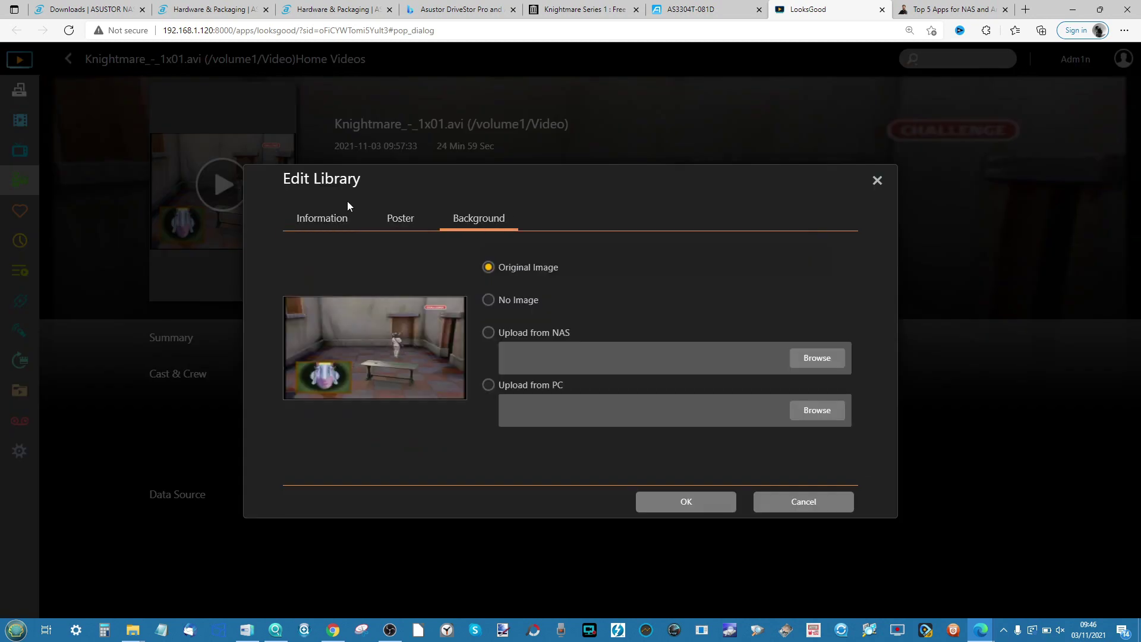
click(309, 221)
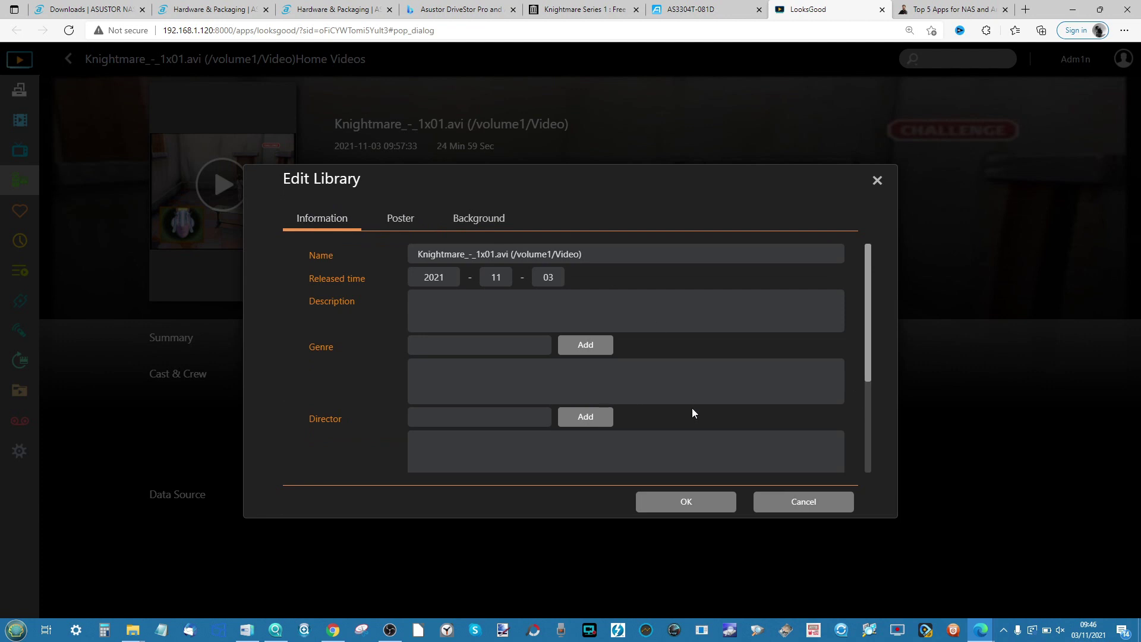
scroll(692, 408, down, 3)
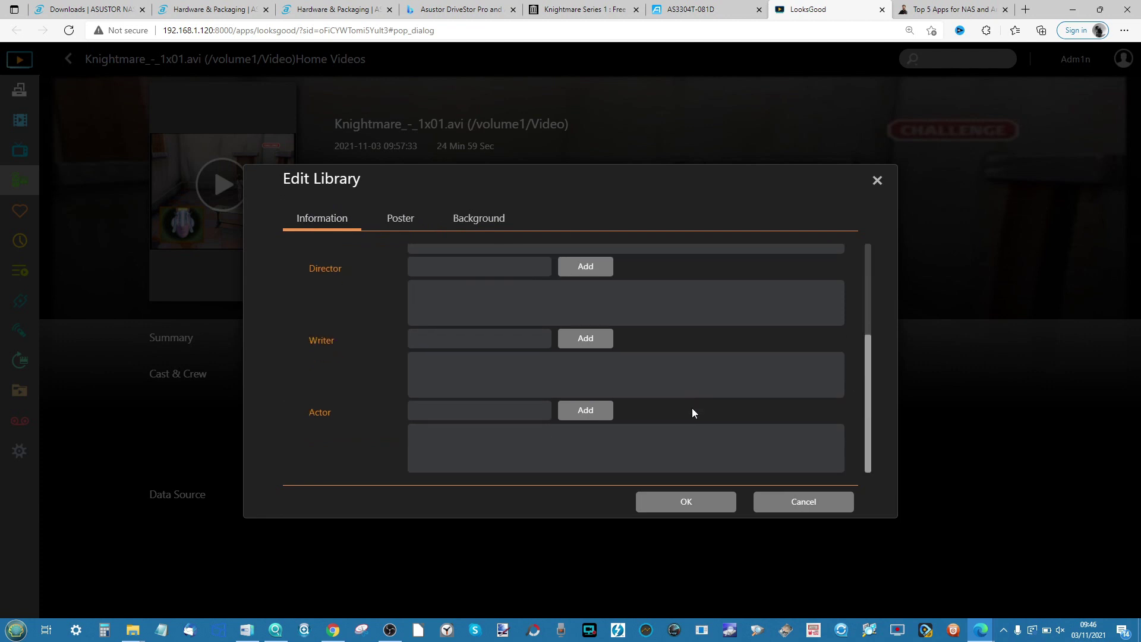
click(877, 181)
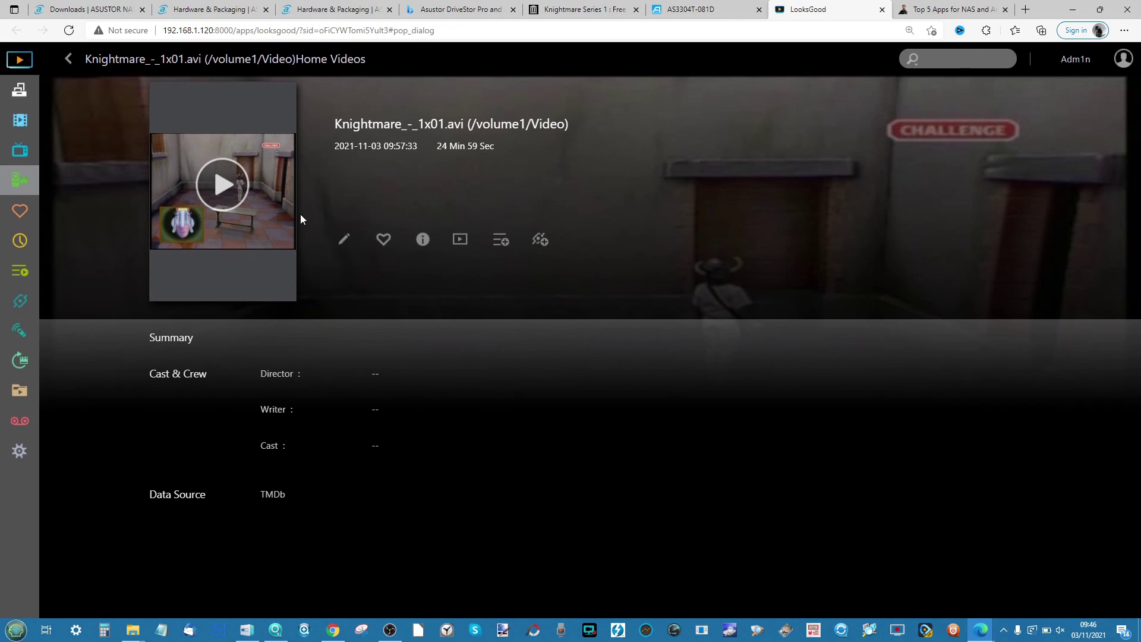
Play the Knightmare home video with the resolution set to AUTO
click(241, 194)
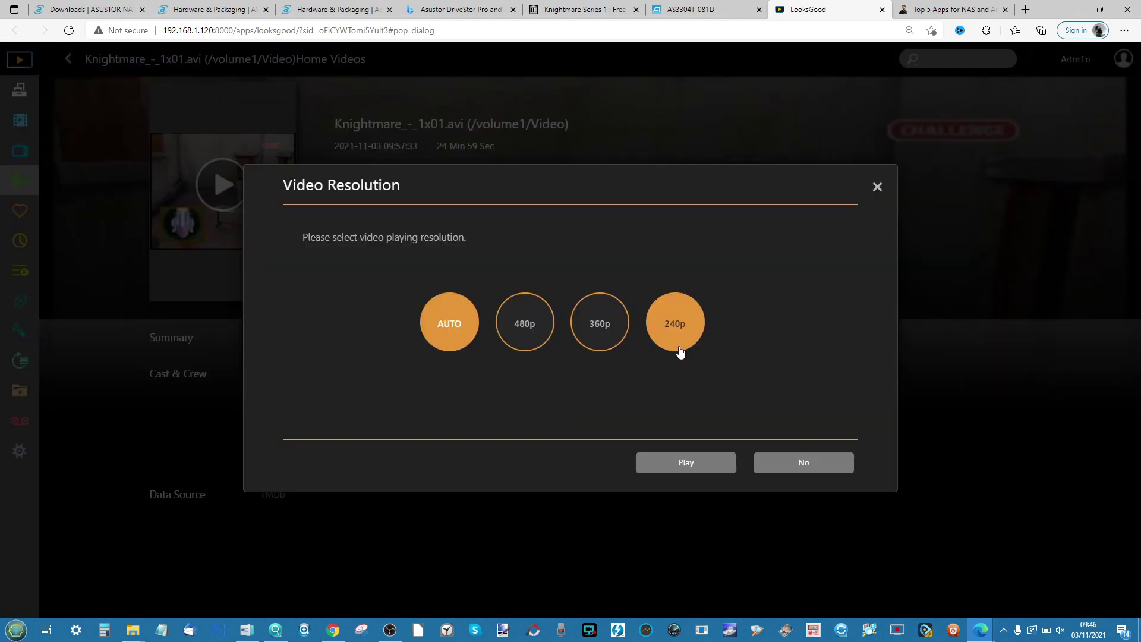
click(690, 469)
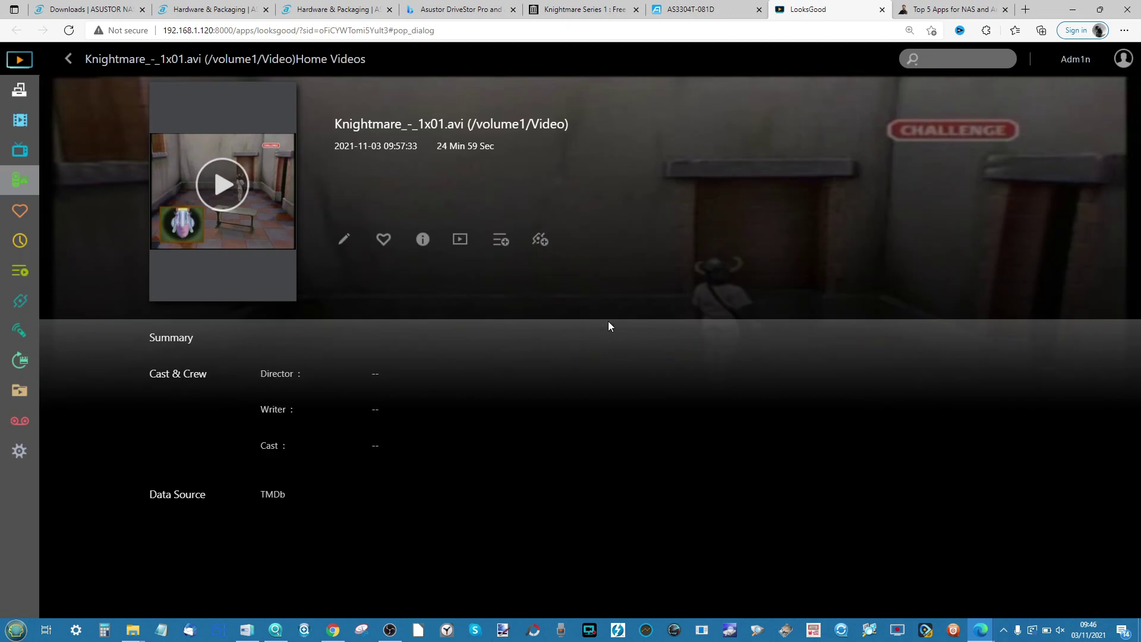
click(222, 185)
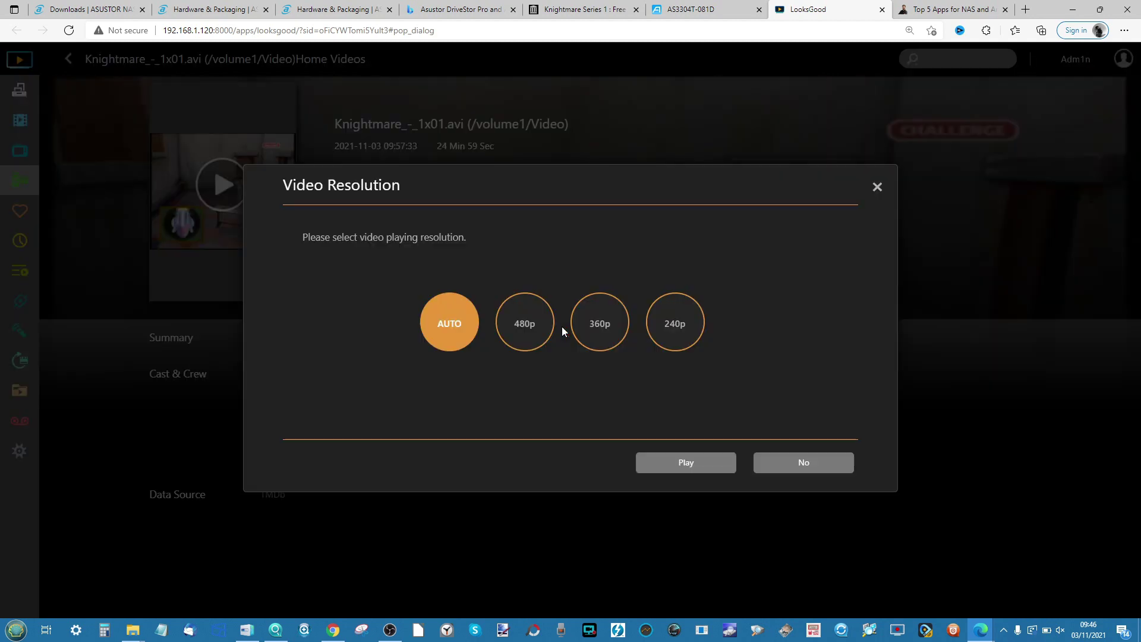
click(688, 457)
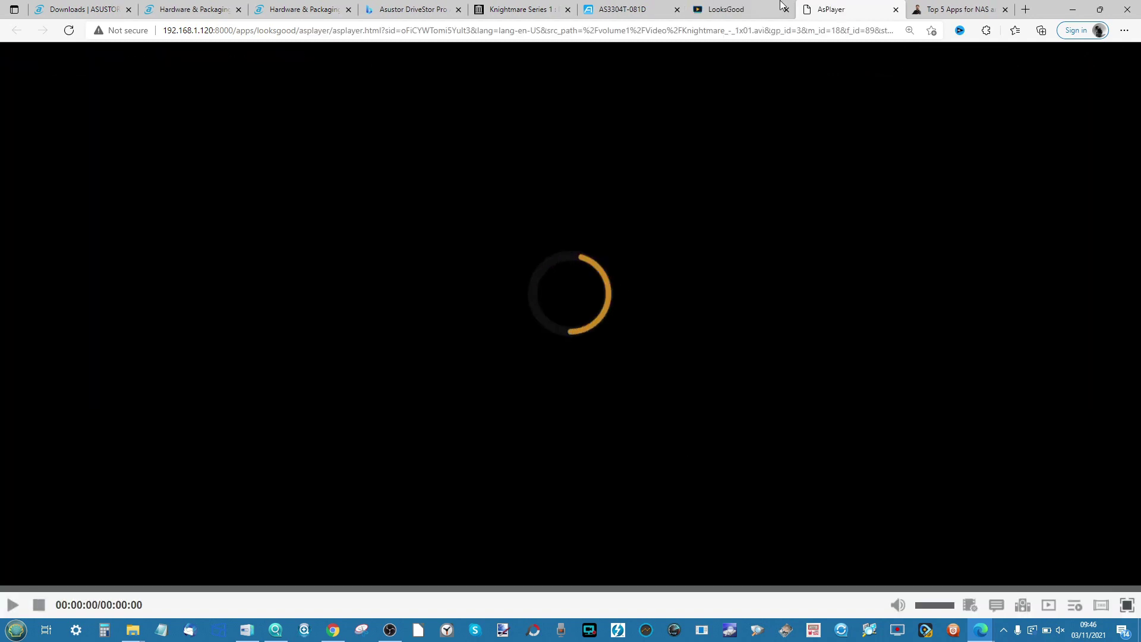
Return to LooksGood and view the Favorites, History and Playlist sections
click(753, 5)
click(20, 209)
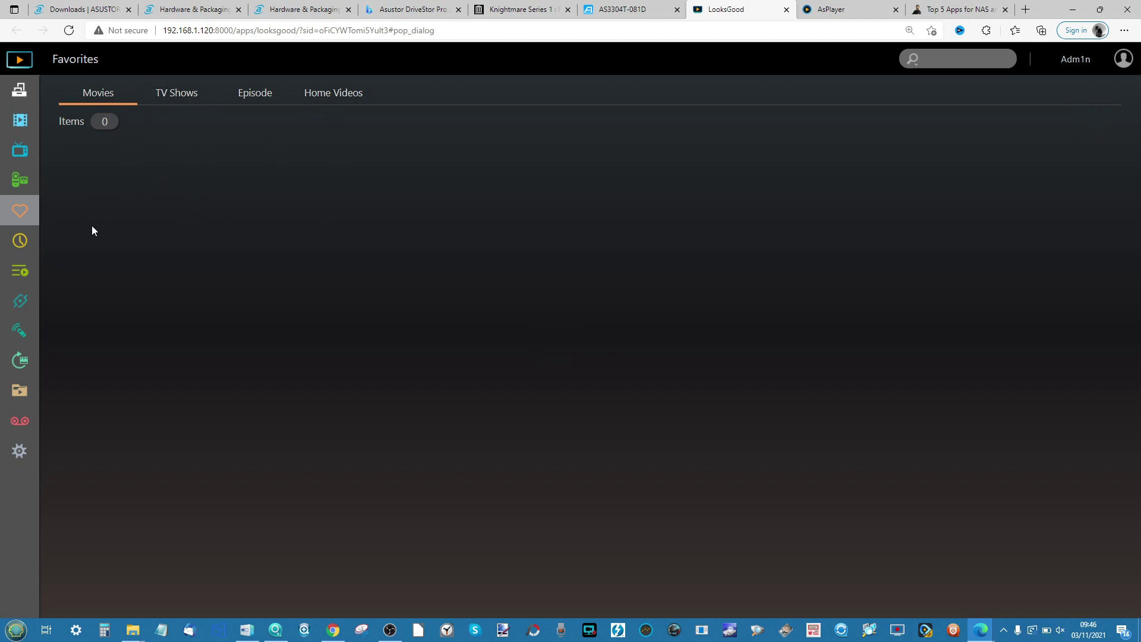
click(19, 241)
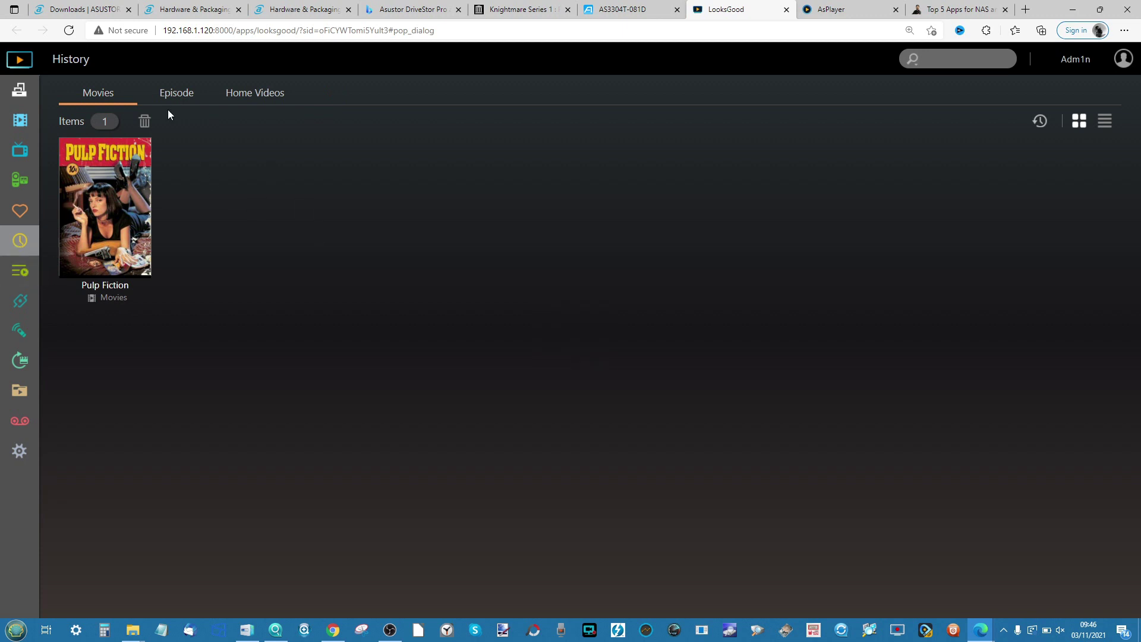
click(19, 277)
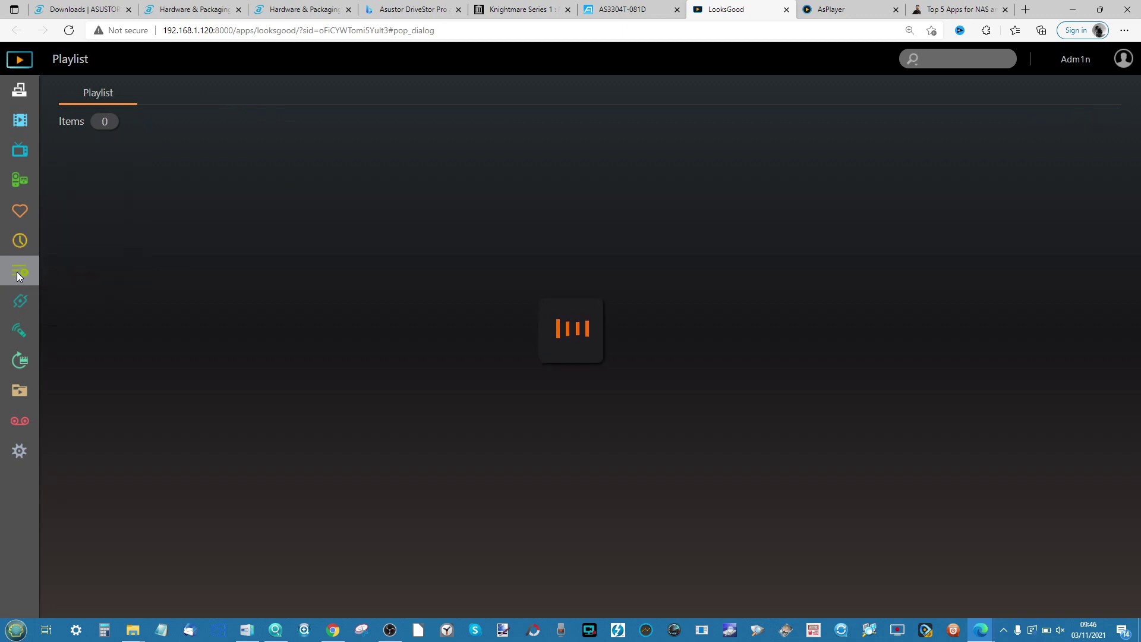
View the media and playlist share links and the Media Converter tasks, and return to the Knightmare playback
click(20, 302)
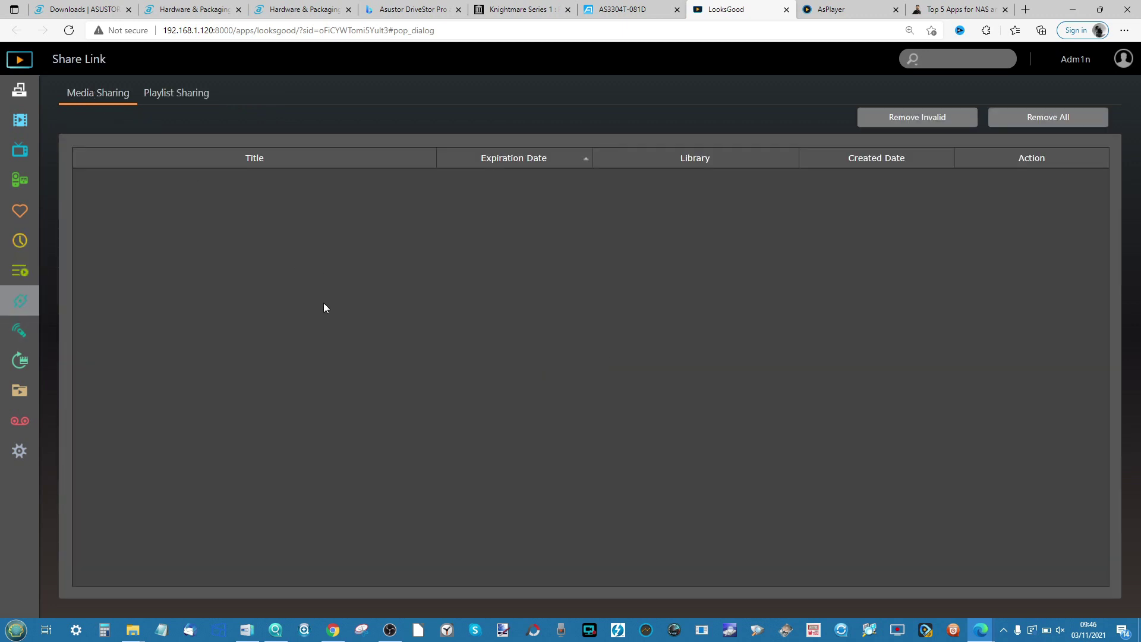
click(181, 93)
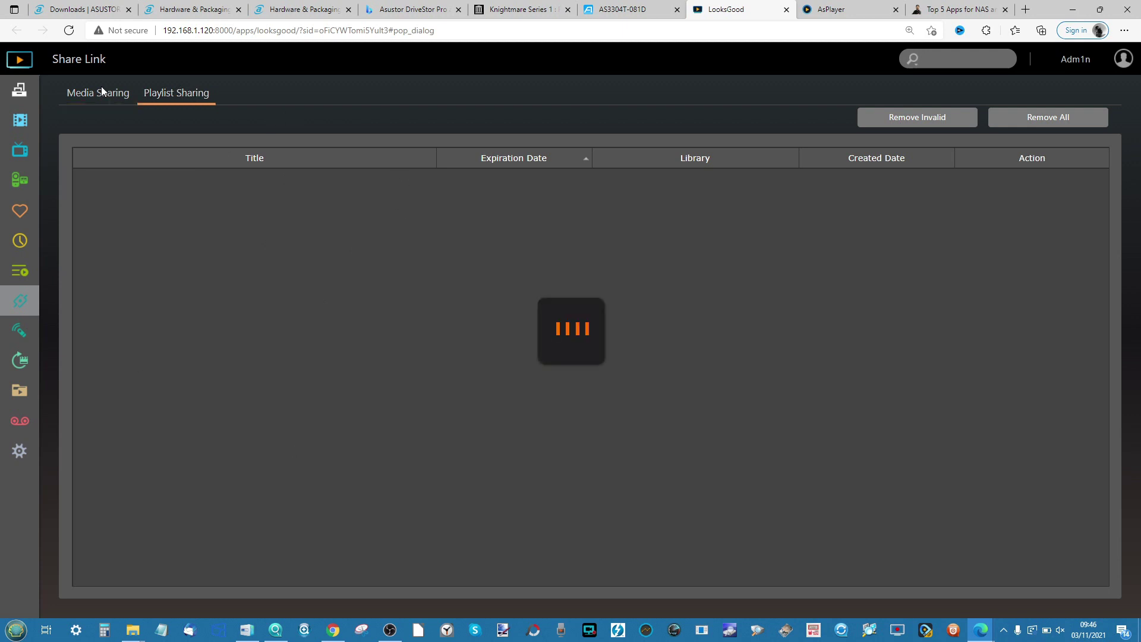
click(23, 362)
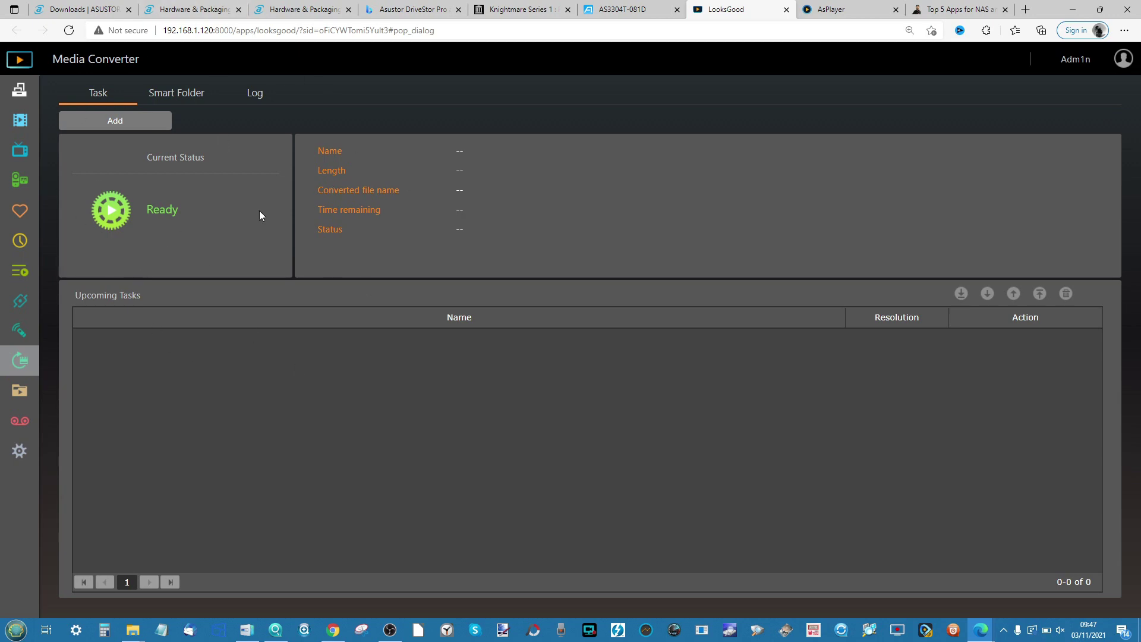
click(839, 9)
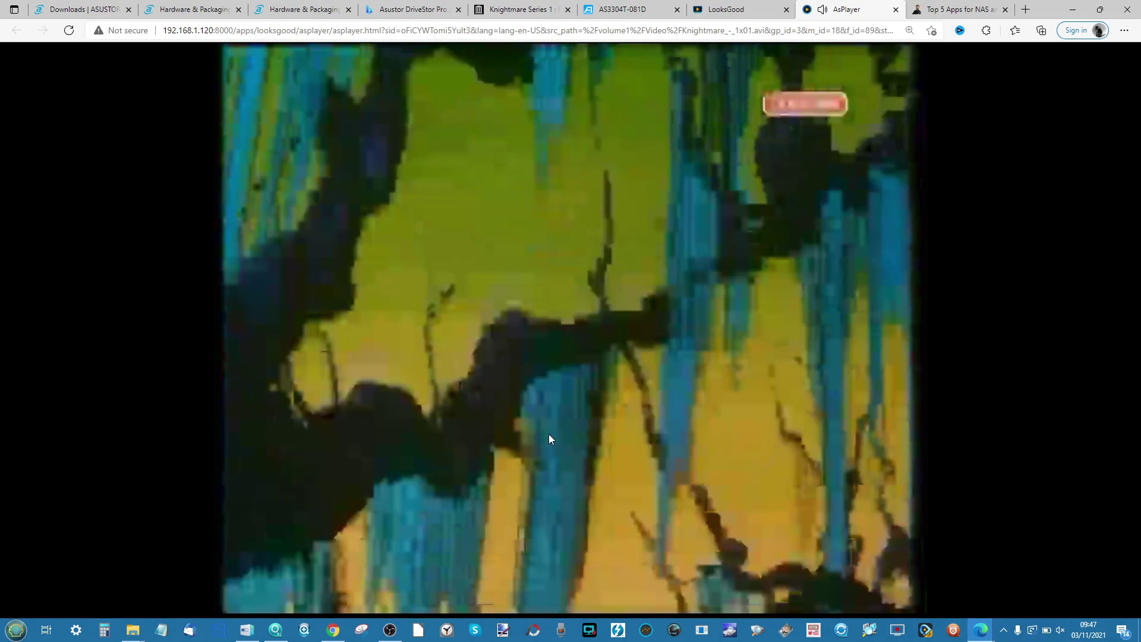
Pause and resume the Knightmare video, and close its player to return to the Media Converter
click(548, 434)
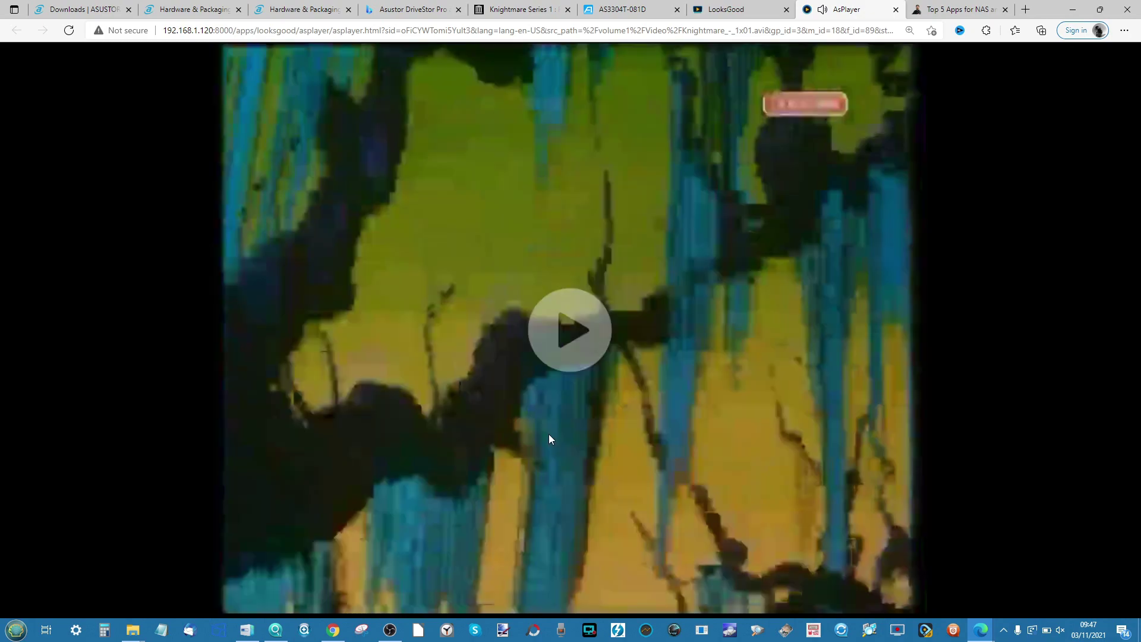
click(574, 336)
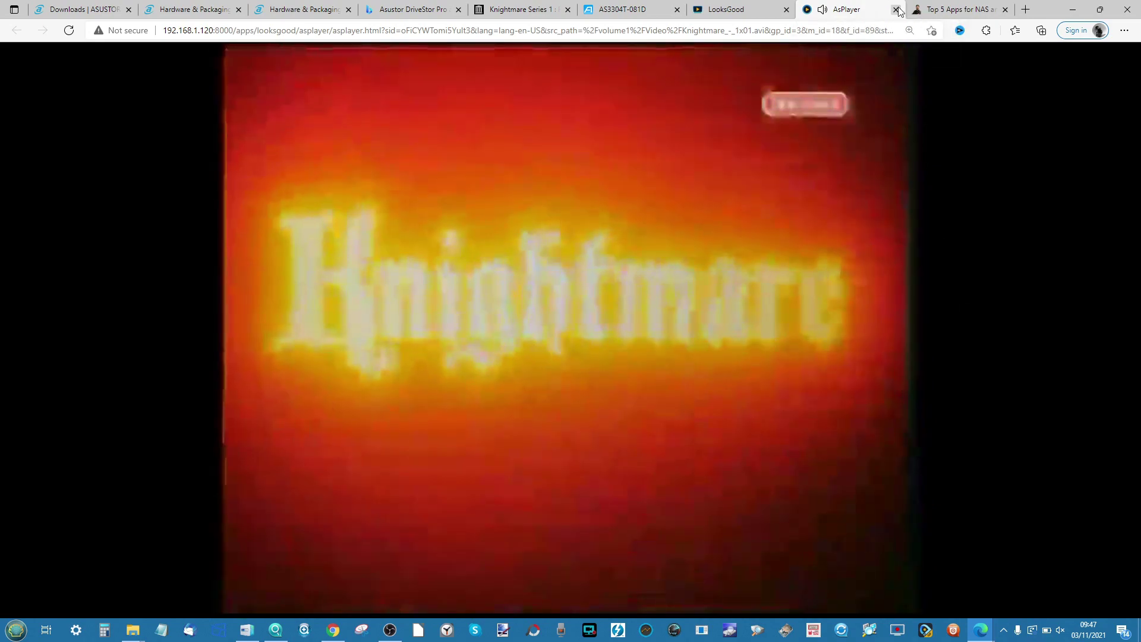
click(895, 9)
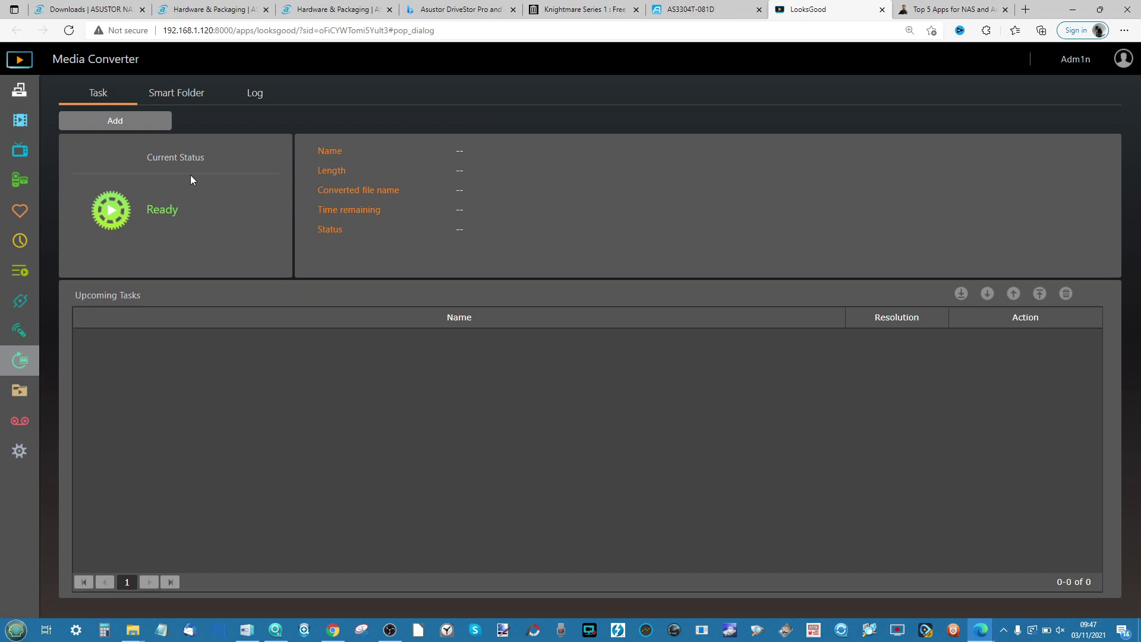
Add a Media Converter task that converts Knightmare_-_1x01.avi from the Video folder to 1080p
click(123, 127)
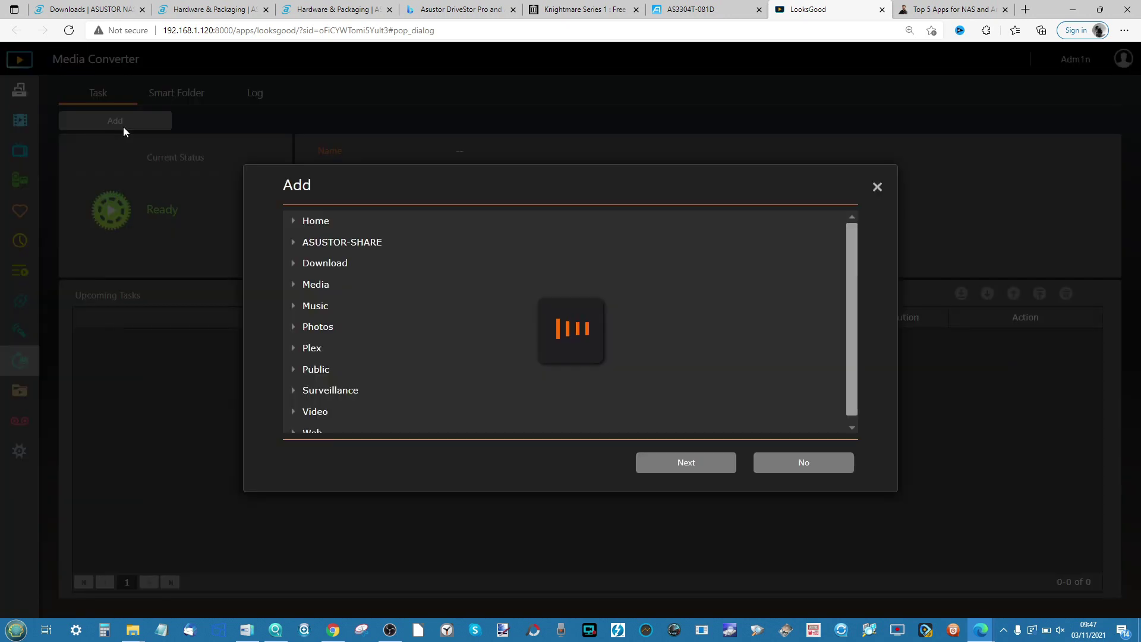
scroll(357, 341, down, 1)
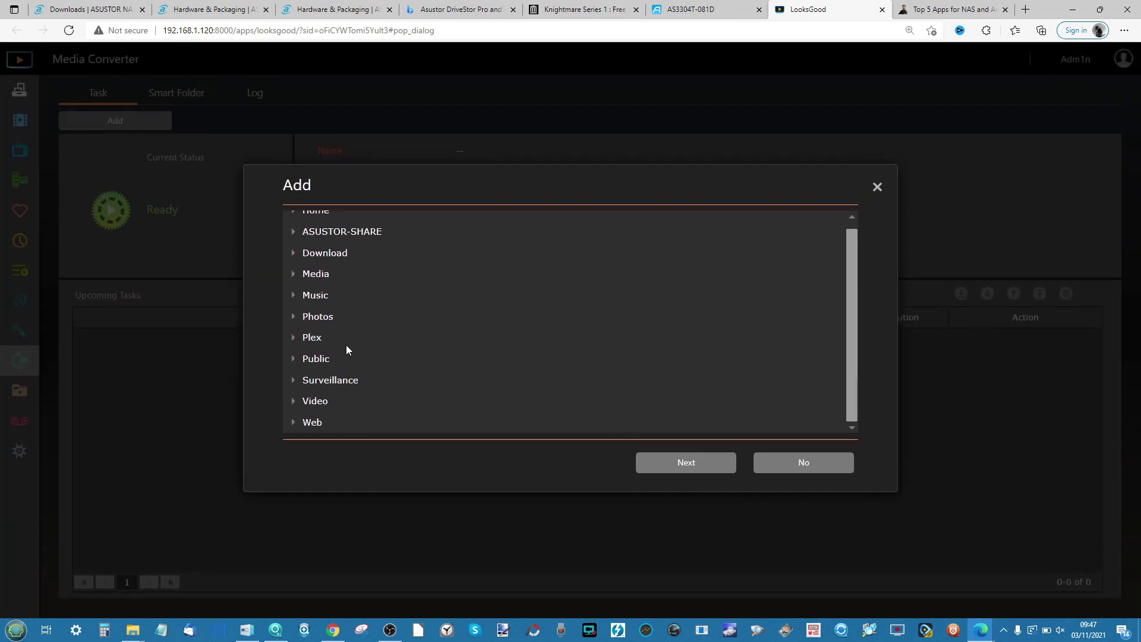
click(315, 402)
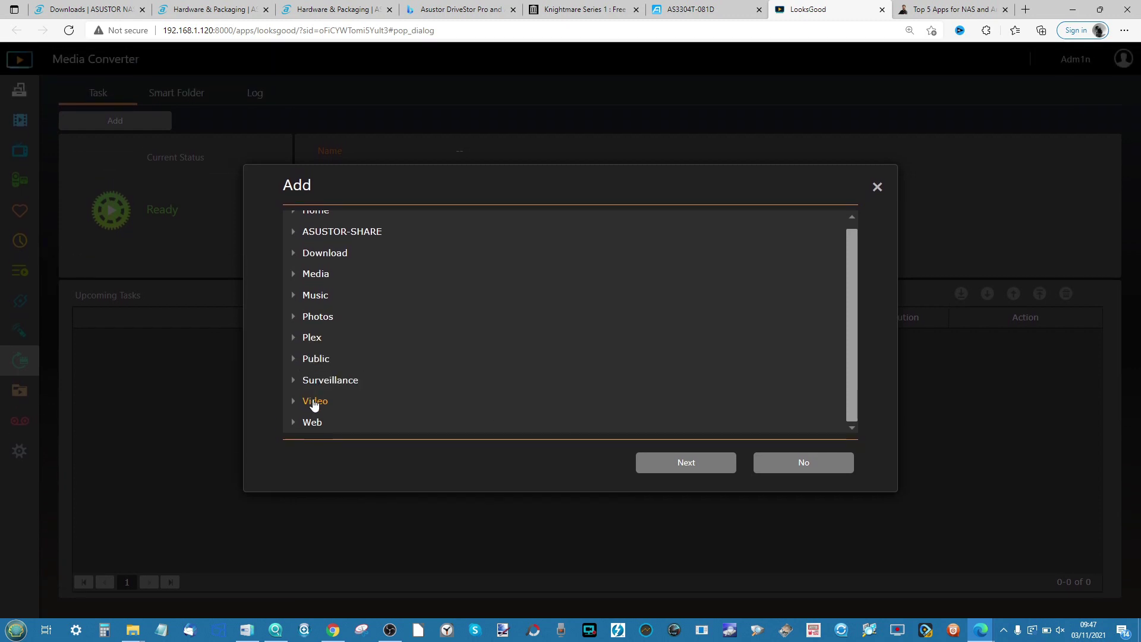
double_click(314, 403)
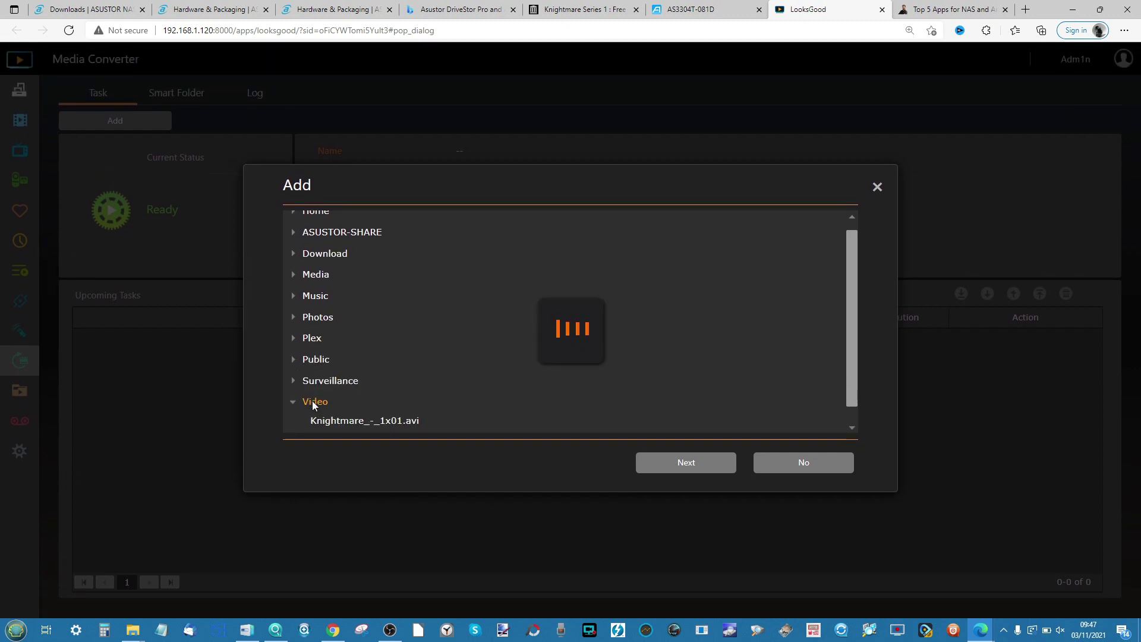
click(362, 424)
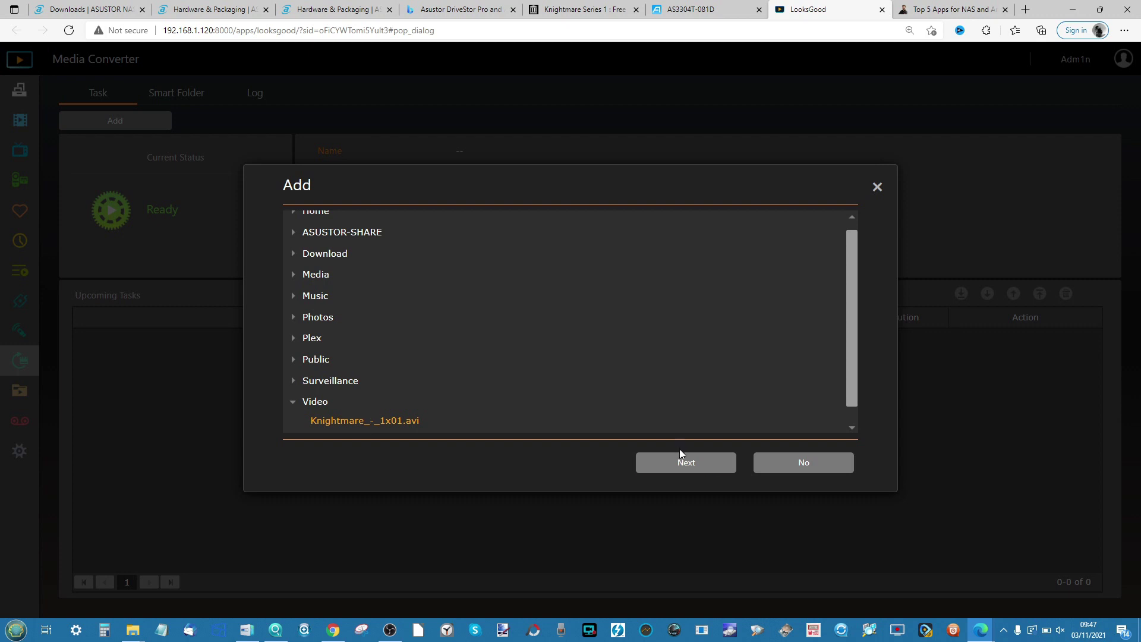
click(706, 463)
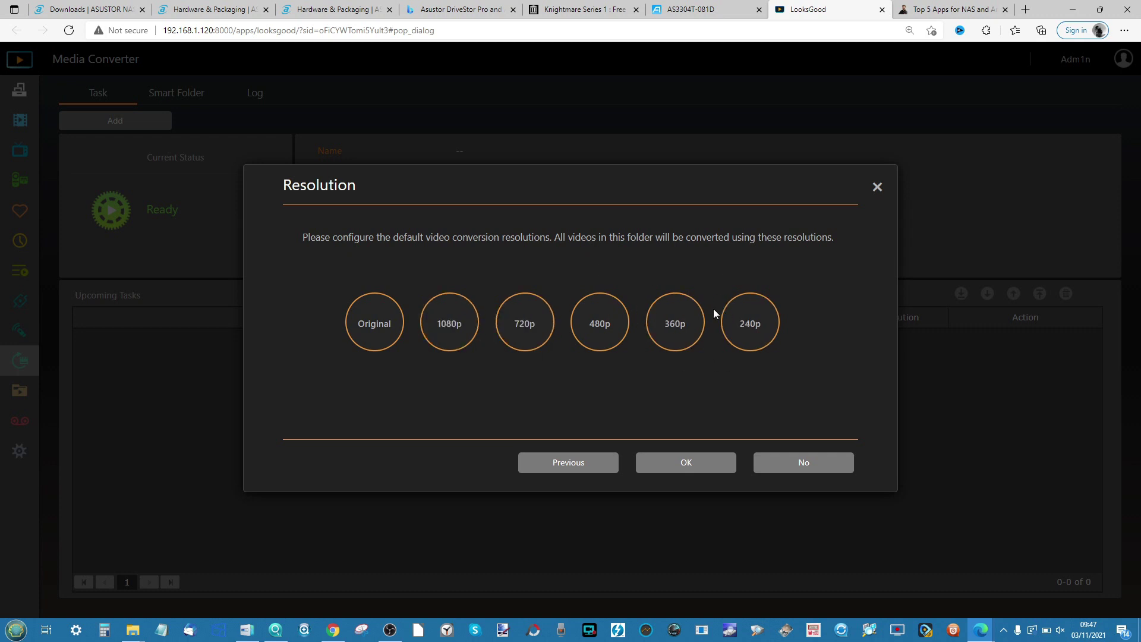
click(463, 319)
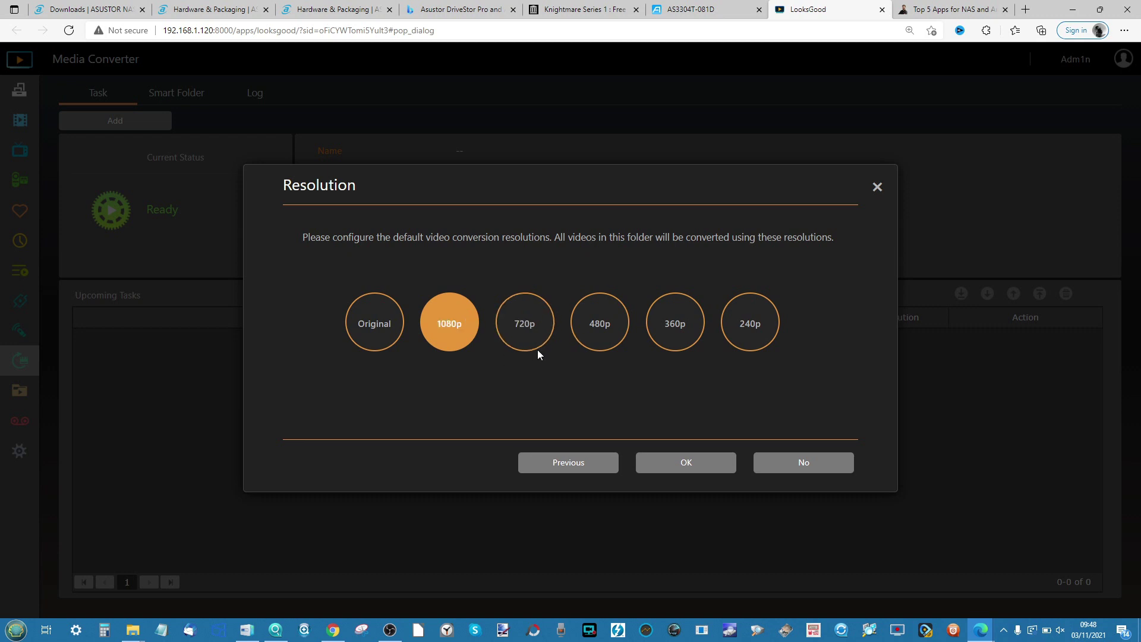
click(684, 465)
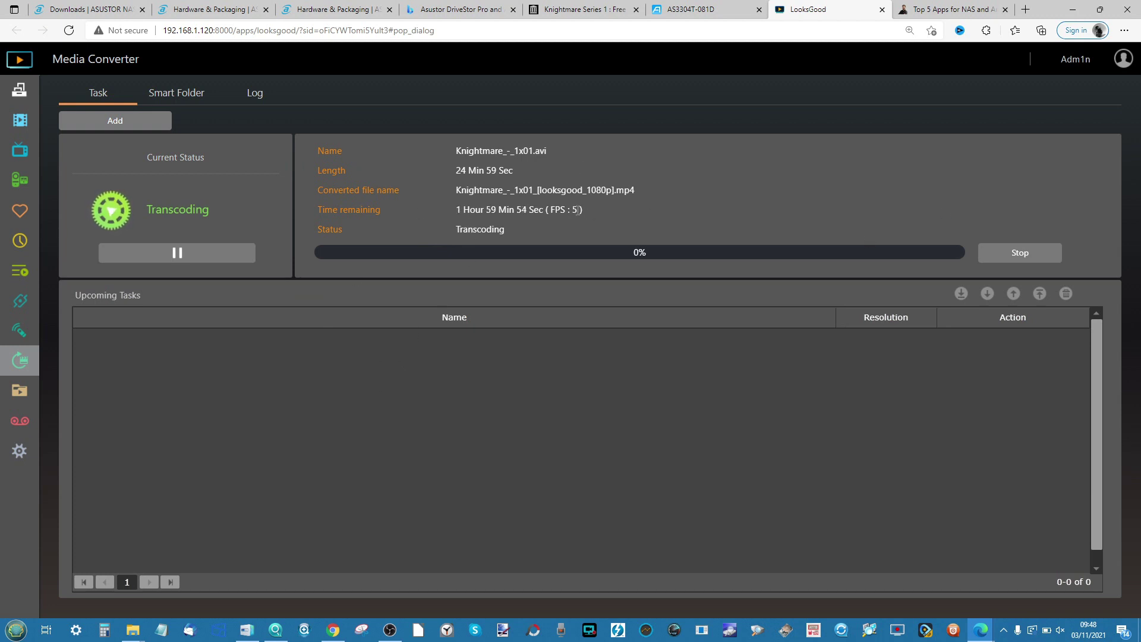
View the Media Converter's Smart Folder and Log pages, and return to the running task
click(171, 102)
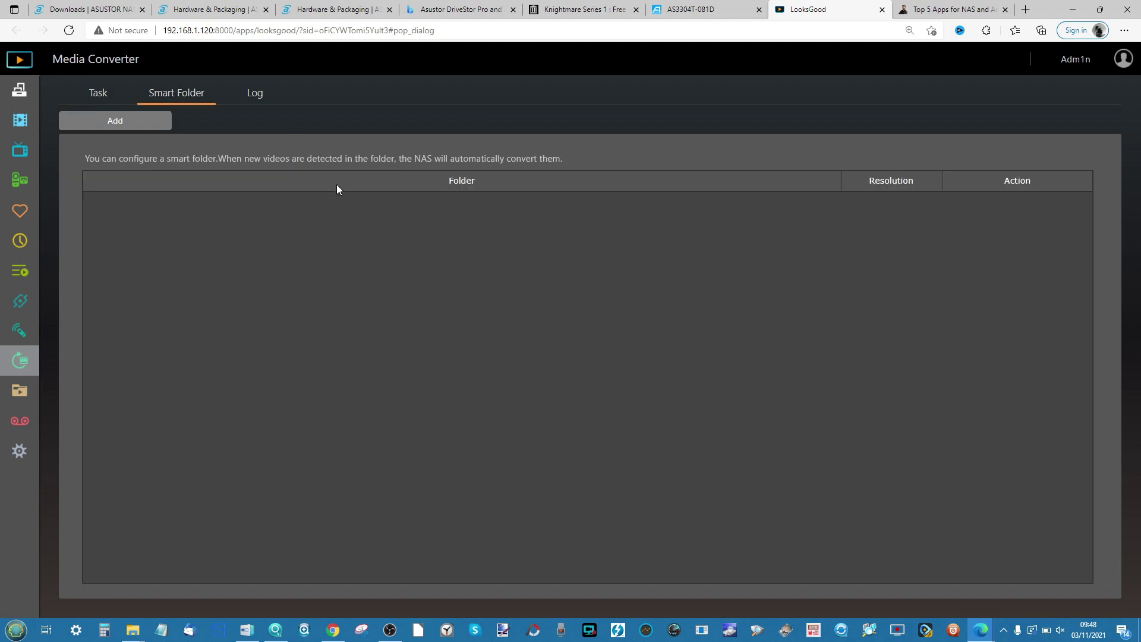
click(249, 95)
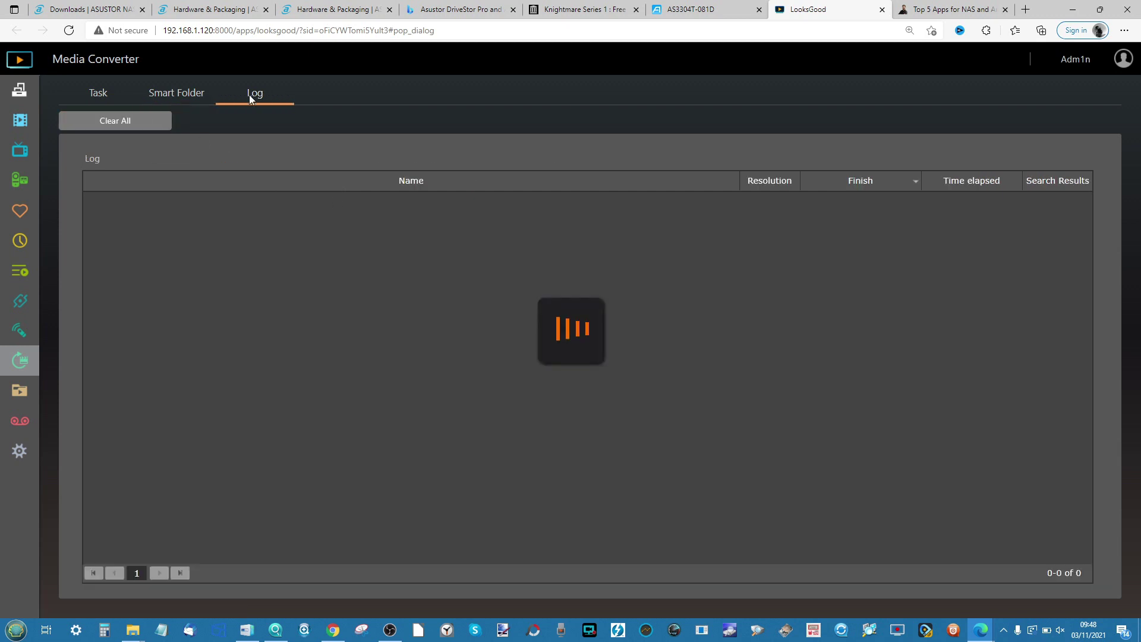
click(98, 94)
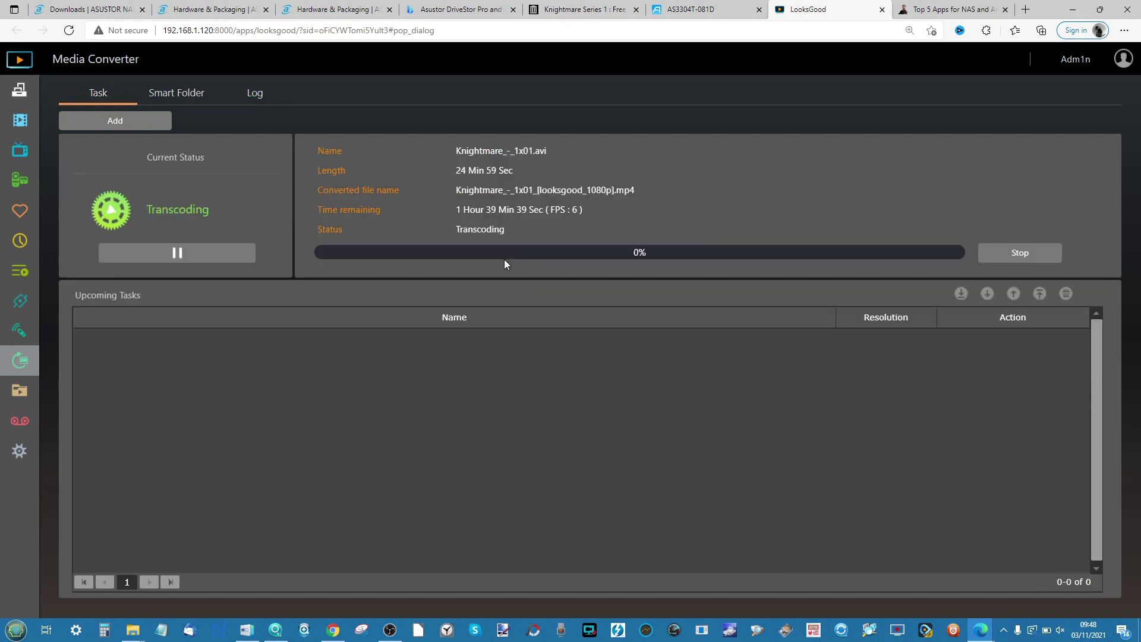
Stop the Knightmare transcoding task and check its entry in the conversion log
click(1016, 255)
click(537, 359)
click(255, 93)
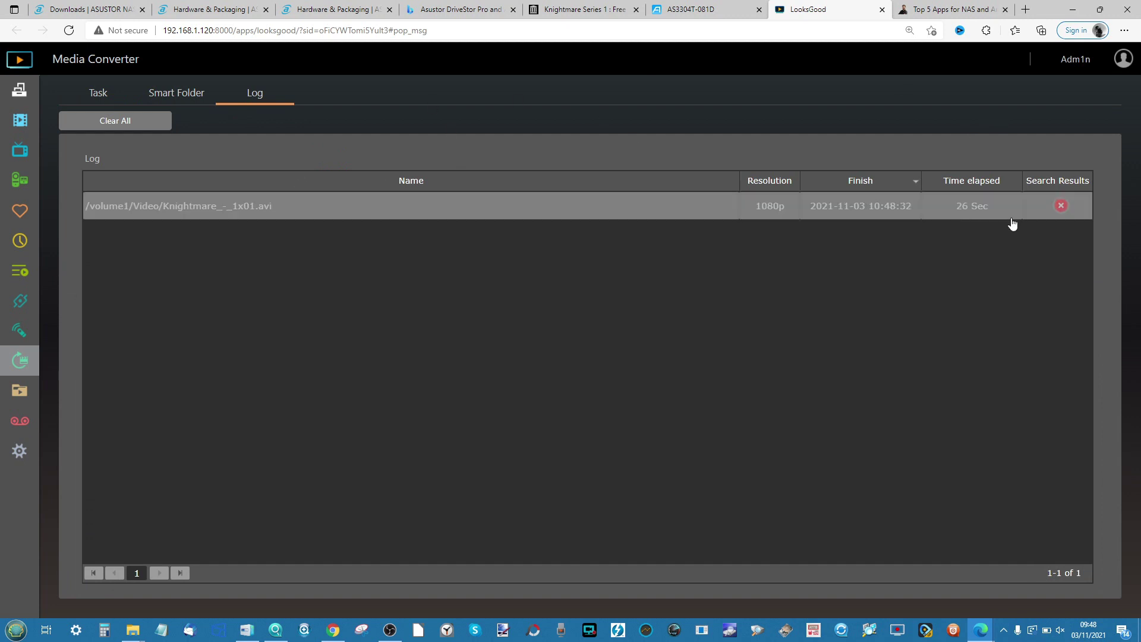
click(97, 92)
View the Media Explorer folders, the TV Recordings program categories and the LooksGood library settings
click(14, 392)
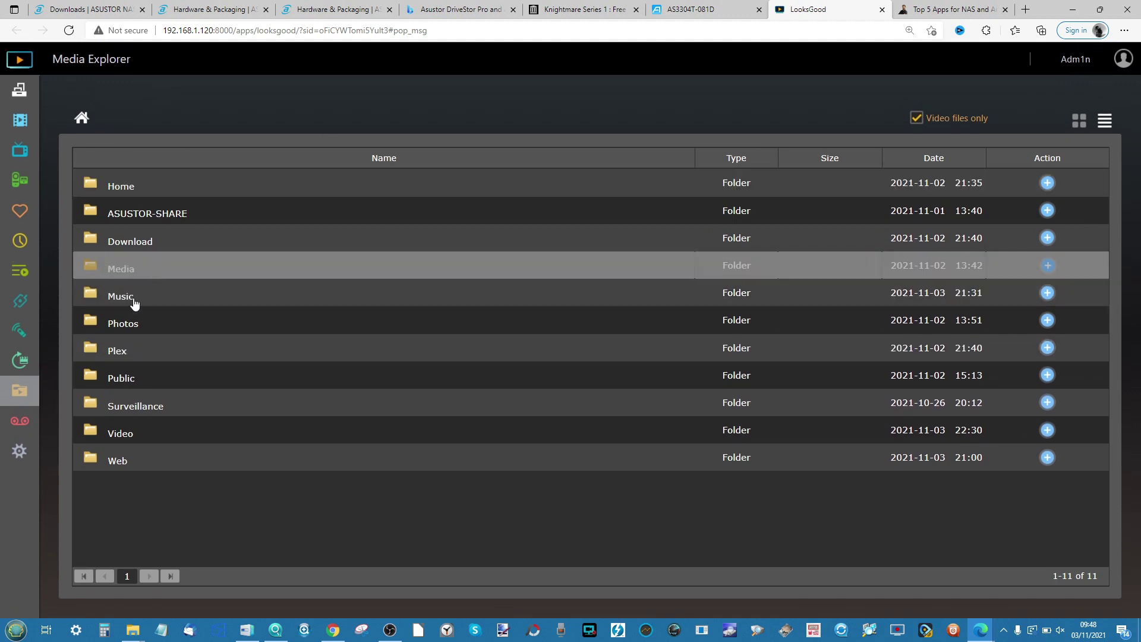
click(18, 424)
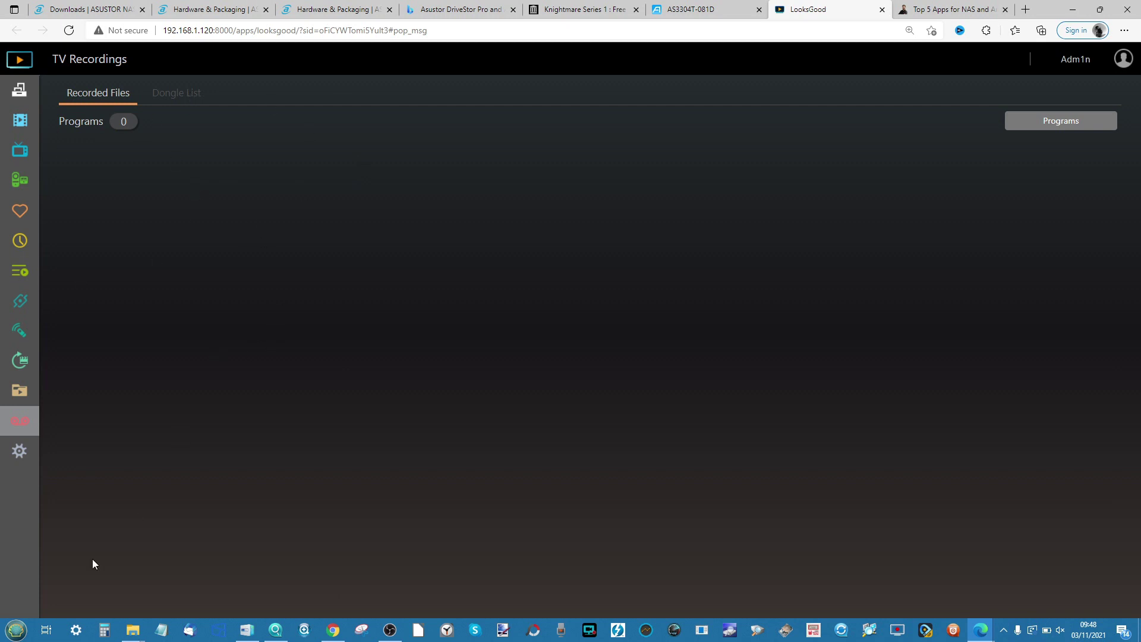
click(1019, 128)
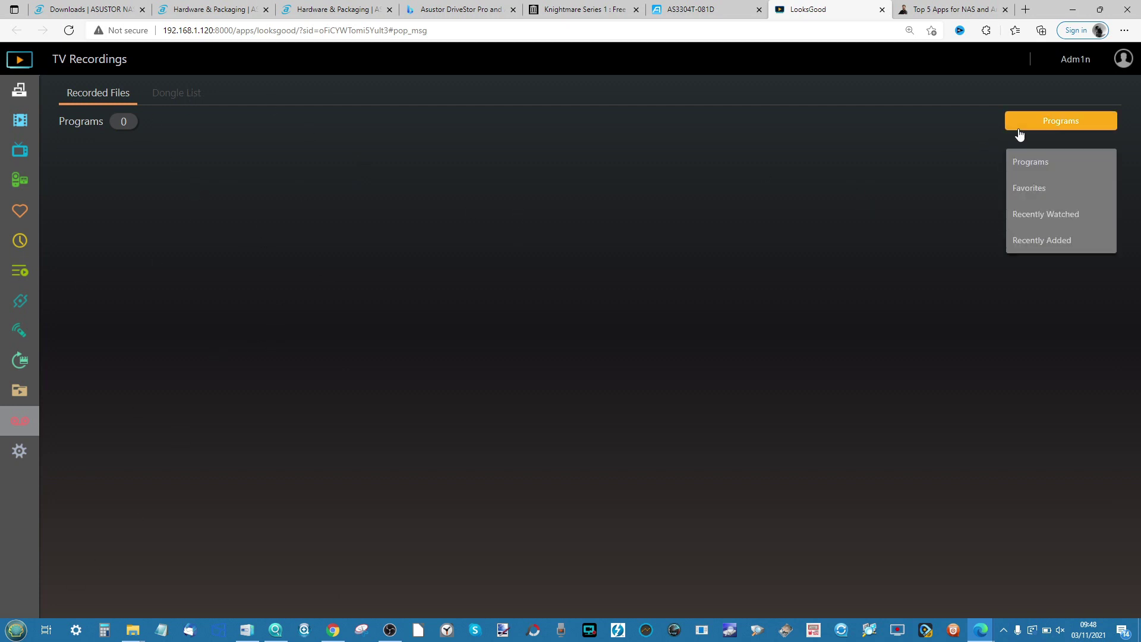
click(17, 453)
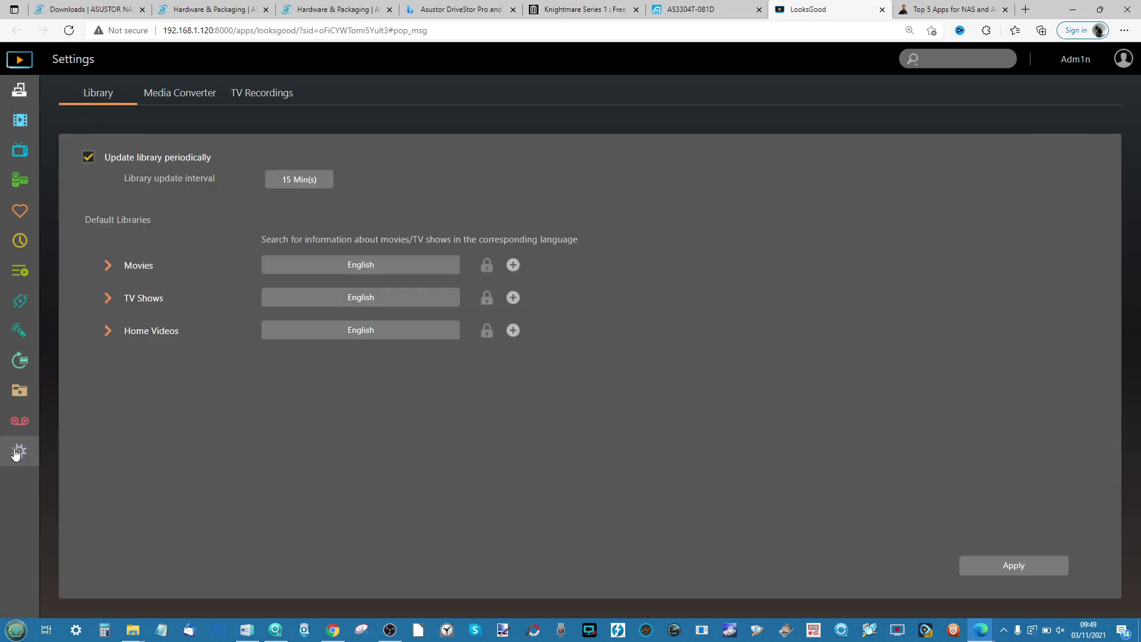
Return to the NAS desktop, close Activity Monitor, and browse the ASUSTOR Apps listed in App Central
click(729, 6)
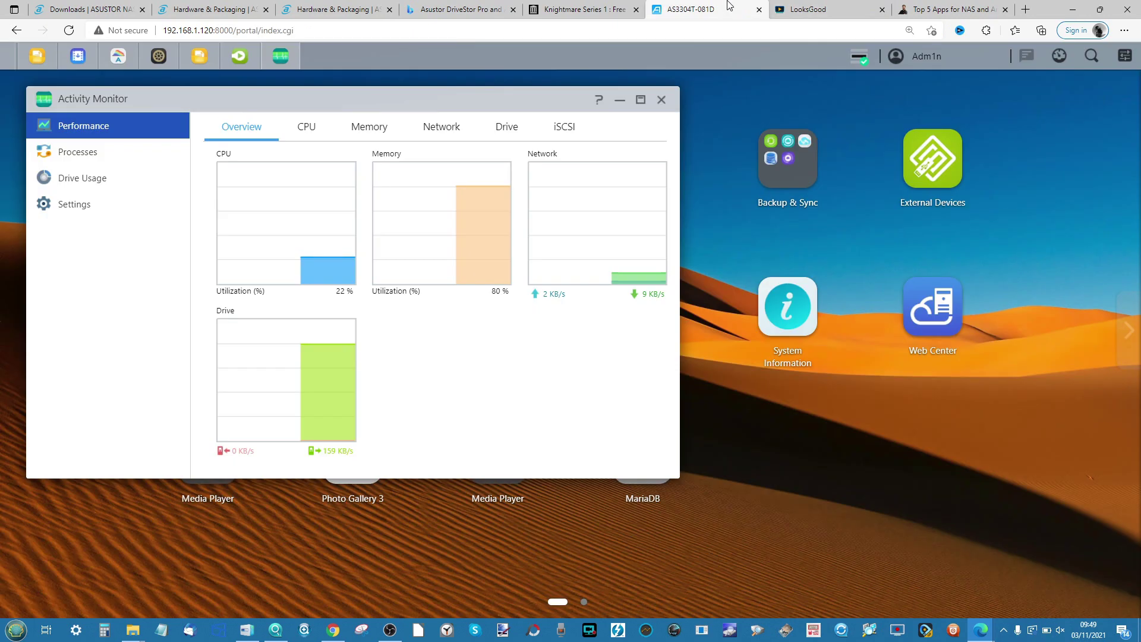
click(659, 99)
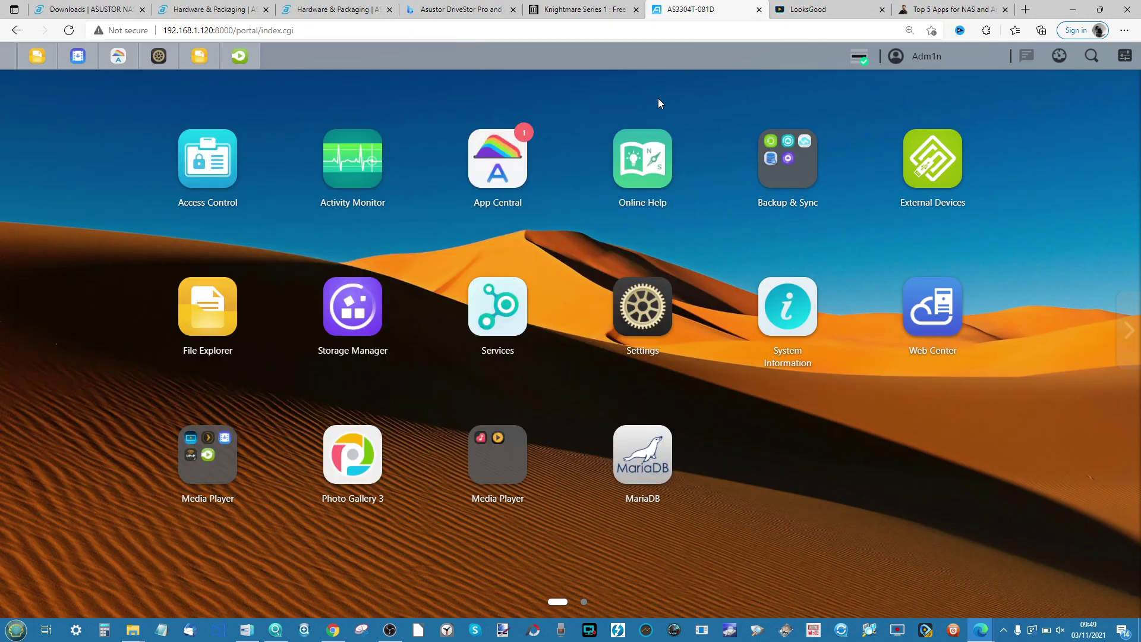
click(504, 155)
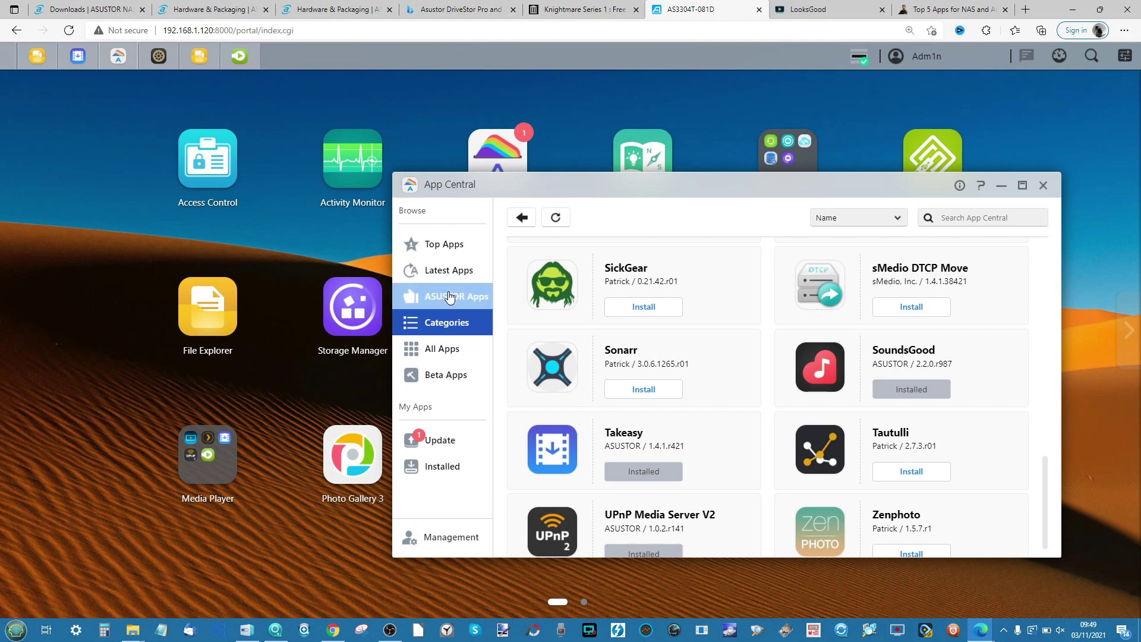
click(470, 295)
scroll(741, 350, down, 5)
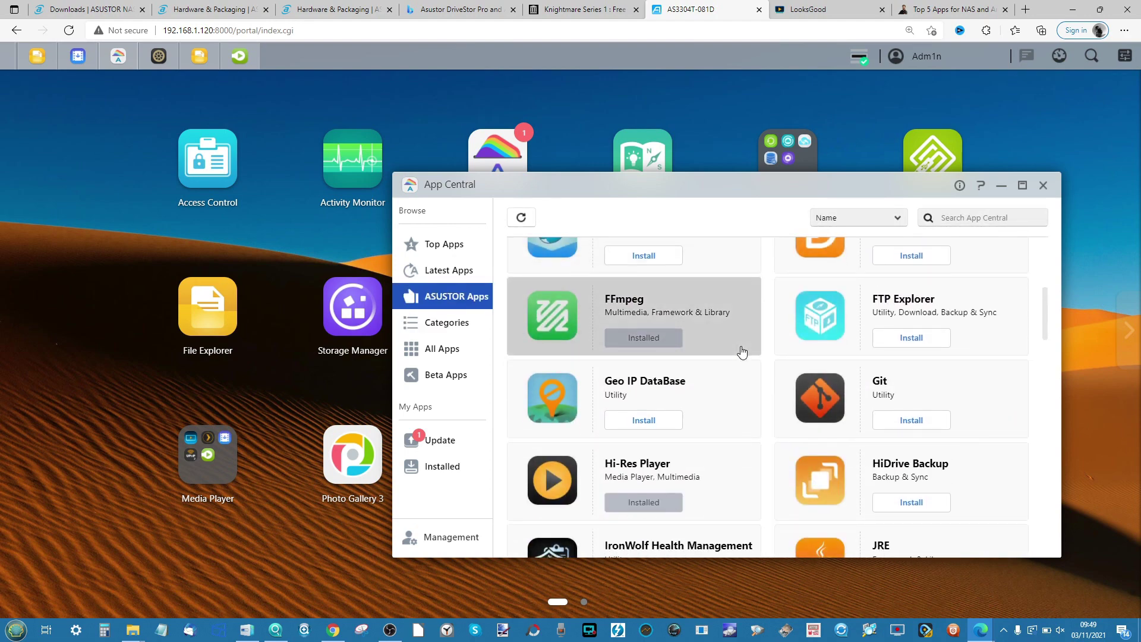
scroll(741, 351, up, 5)
scroll(741, 351, down, 10)
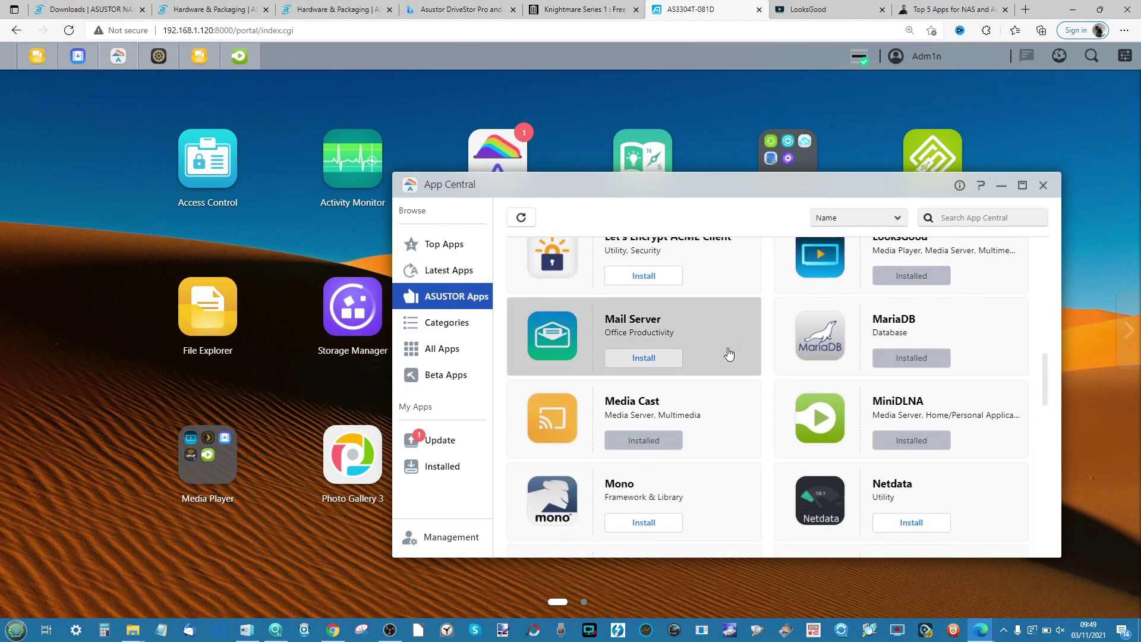
scroll(831, 395, up, 4)
scroll(773, 404, down, 1)
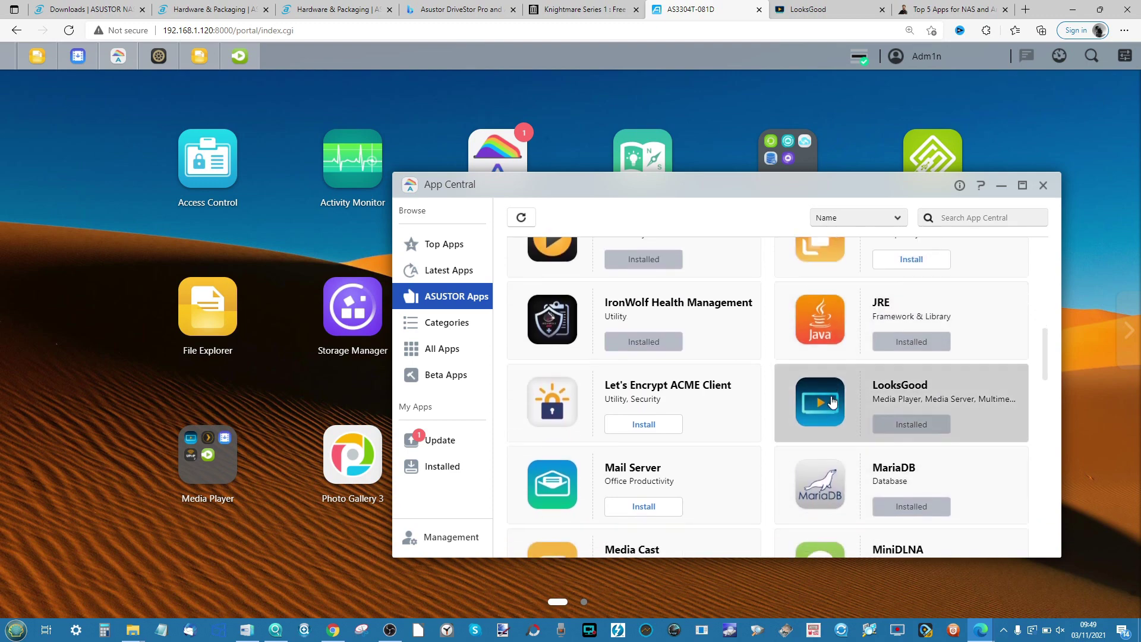
scroll(759, 345, down, 7)
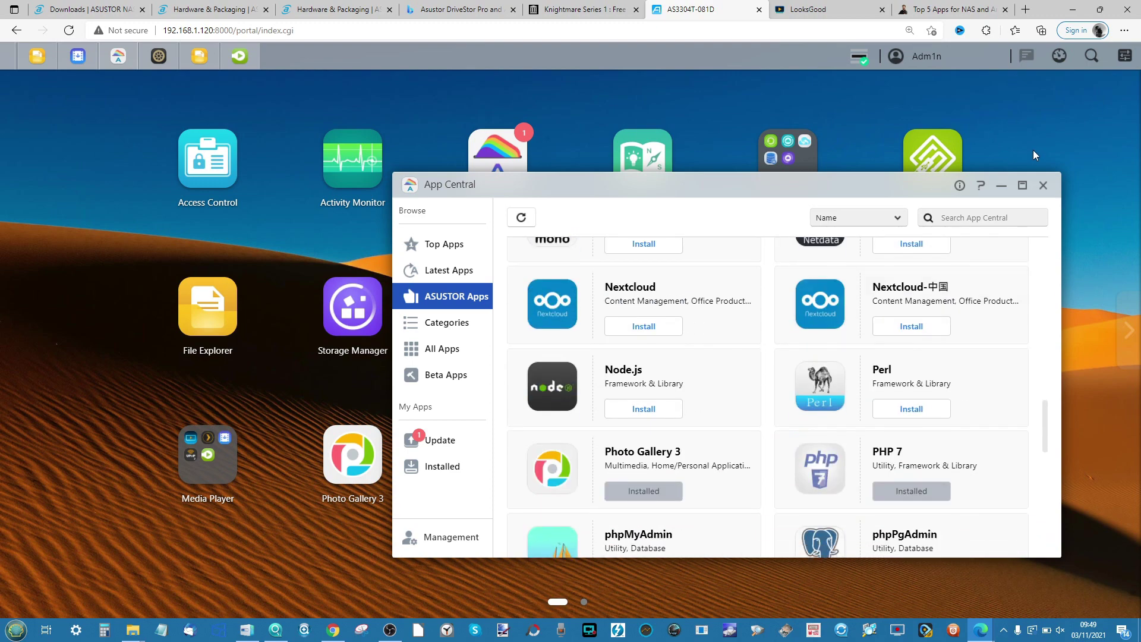
click(1042, 185)
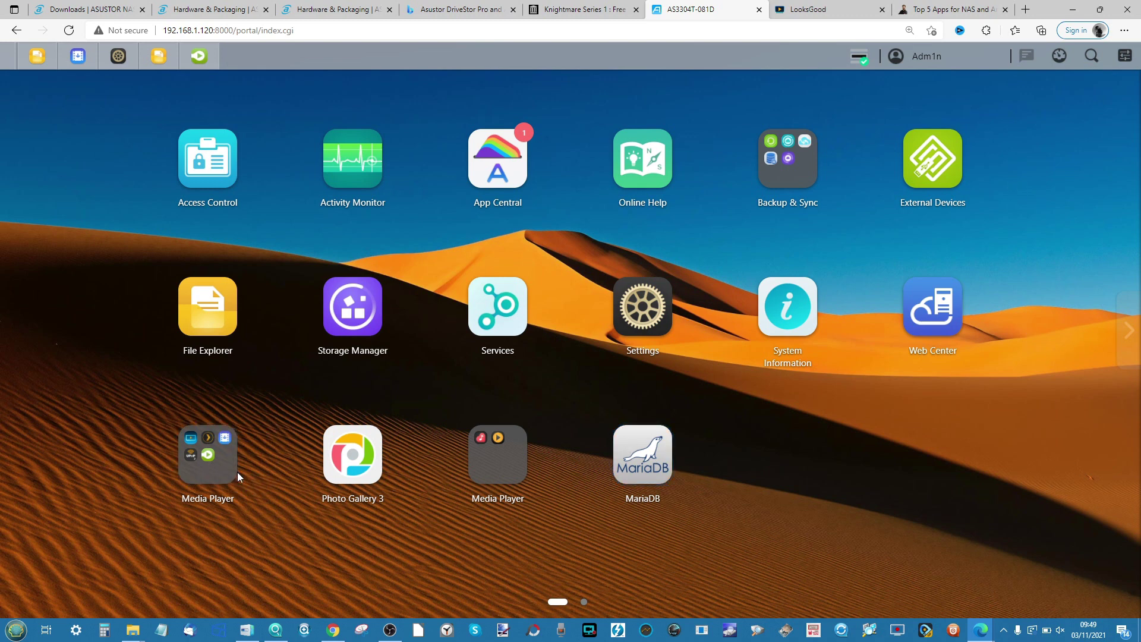
View the apps in the first Media Player folder on the NAS desktop and close the folder
click(213, 464)
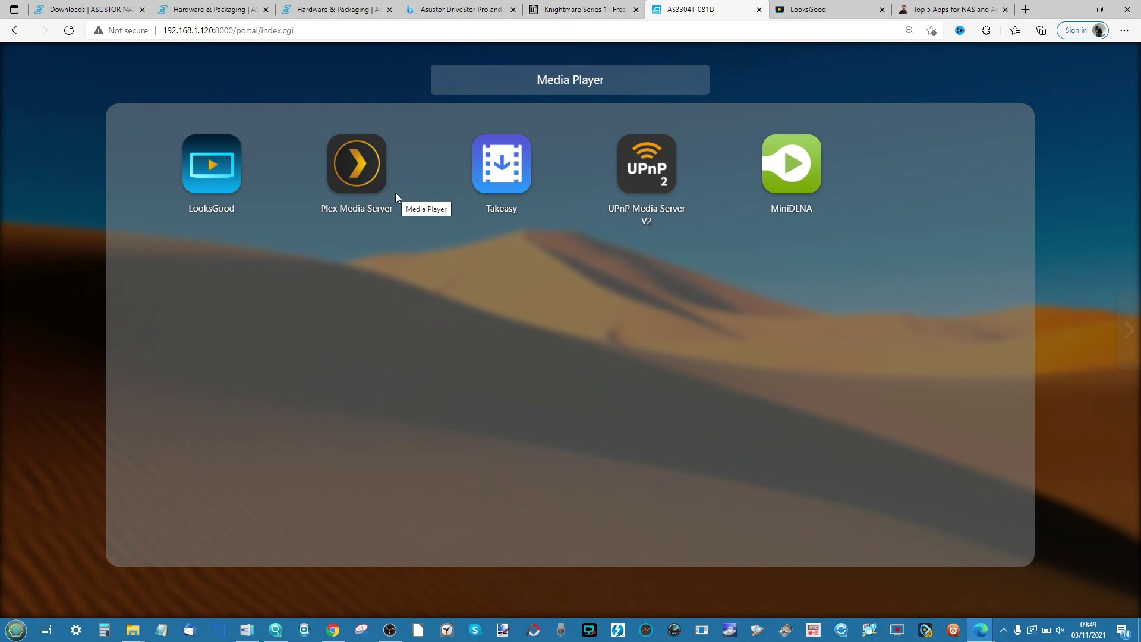
click(813, 78)
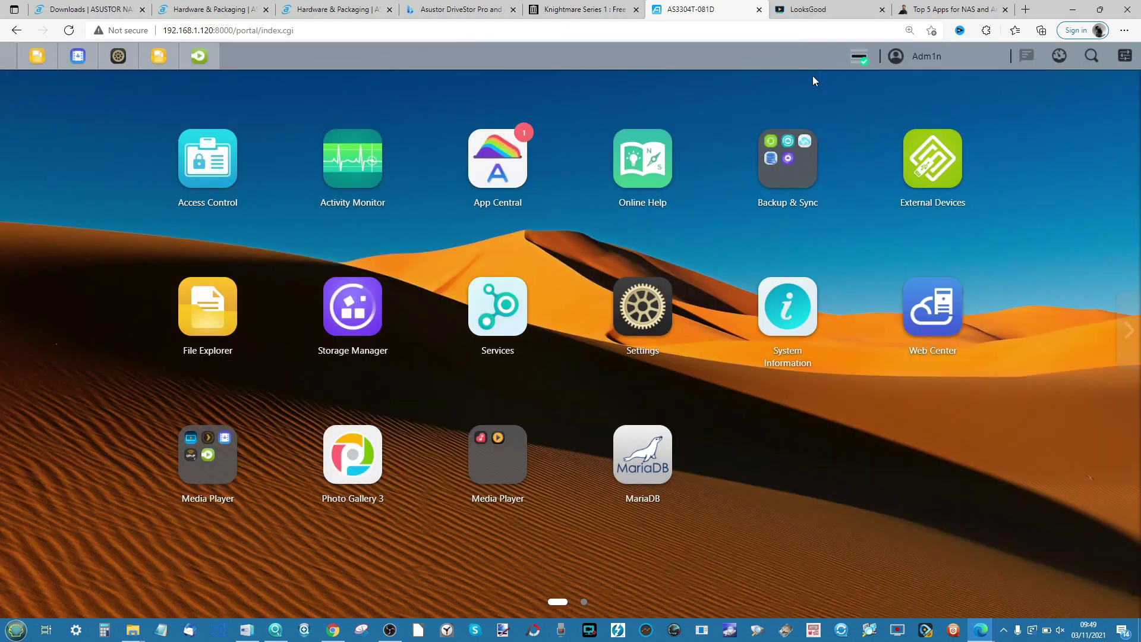